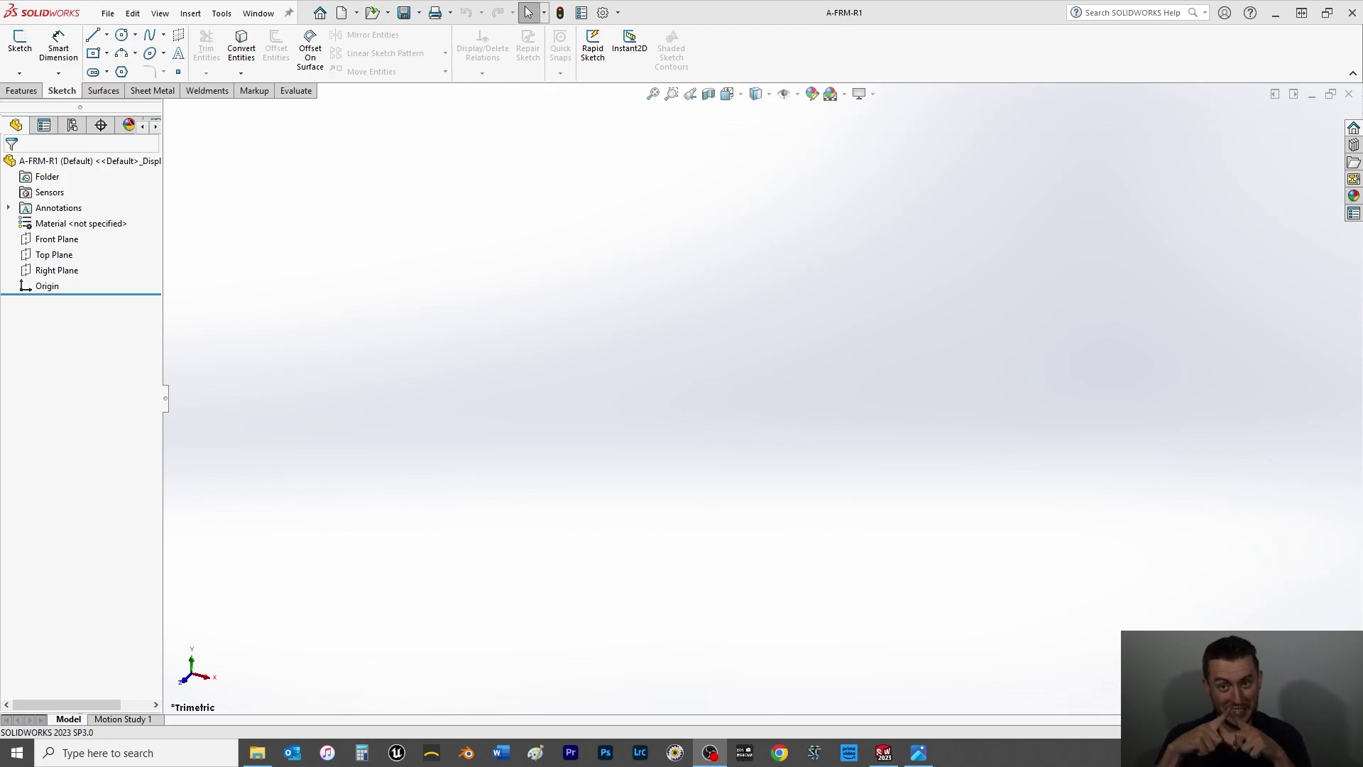
Set the document's unit system to MMGS (millimeter, gram, second).
{"action": "left_click", "coordinate": [952, 495]}
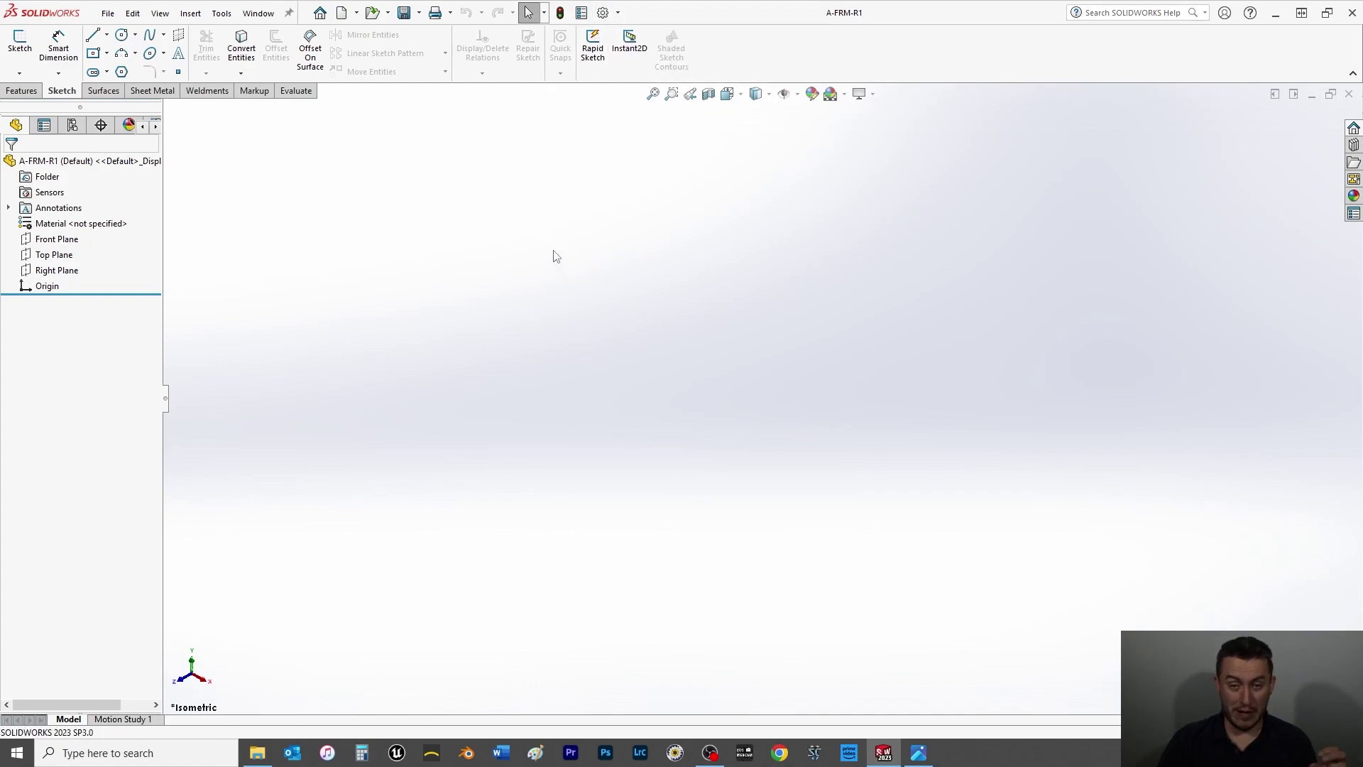
{"action": "left_click", "coordinate": [602, 14]}
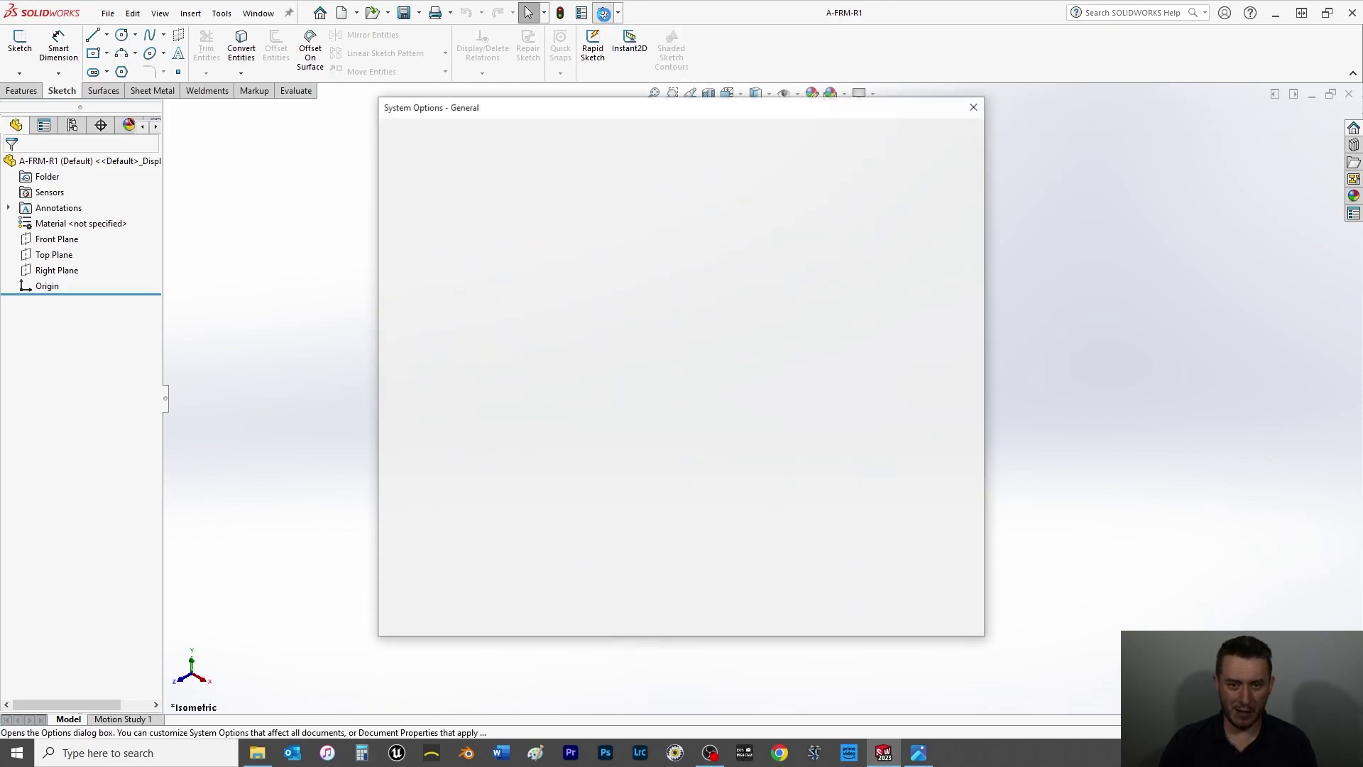
{"action": "left_click", "coordinate": [482, 135]}
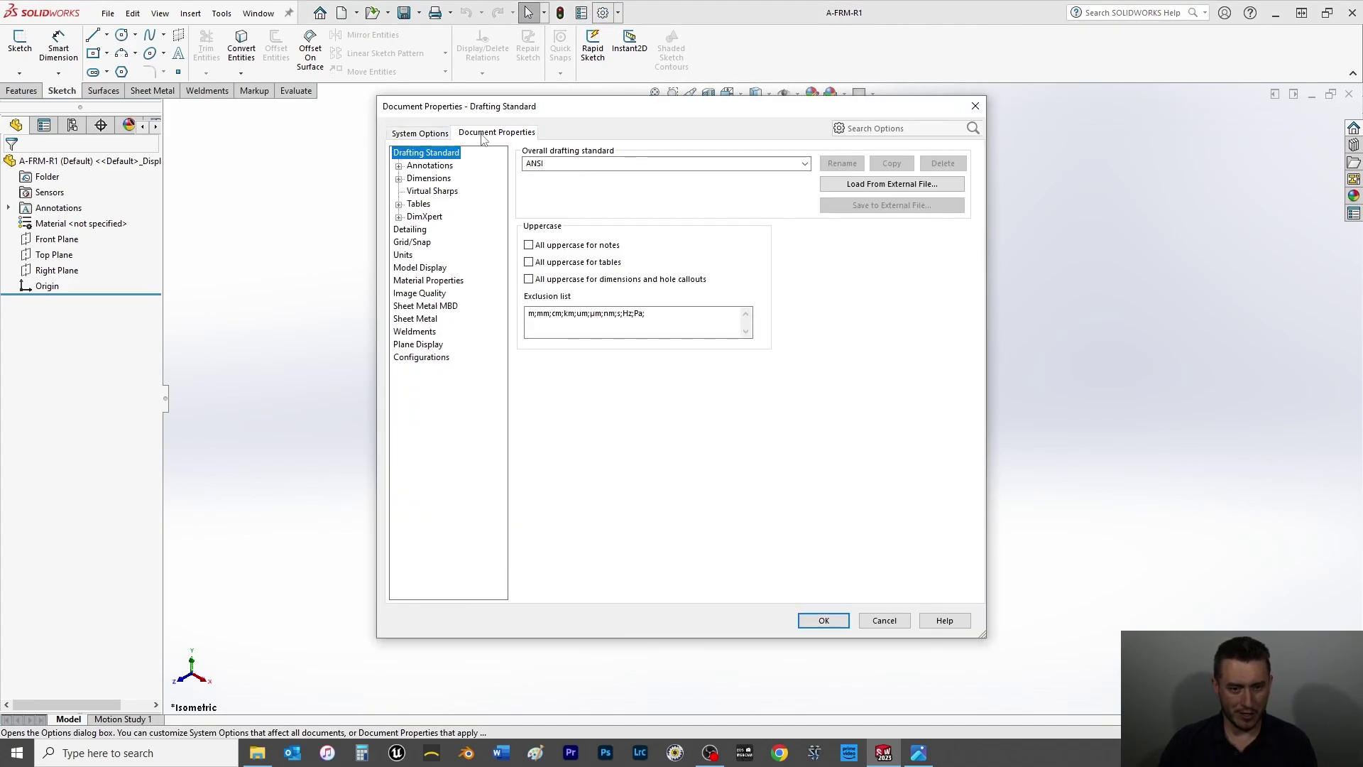
{"action": "left_click", "coordinate": [406, 257]}
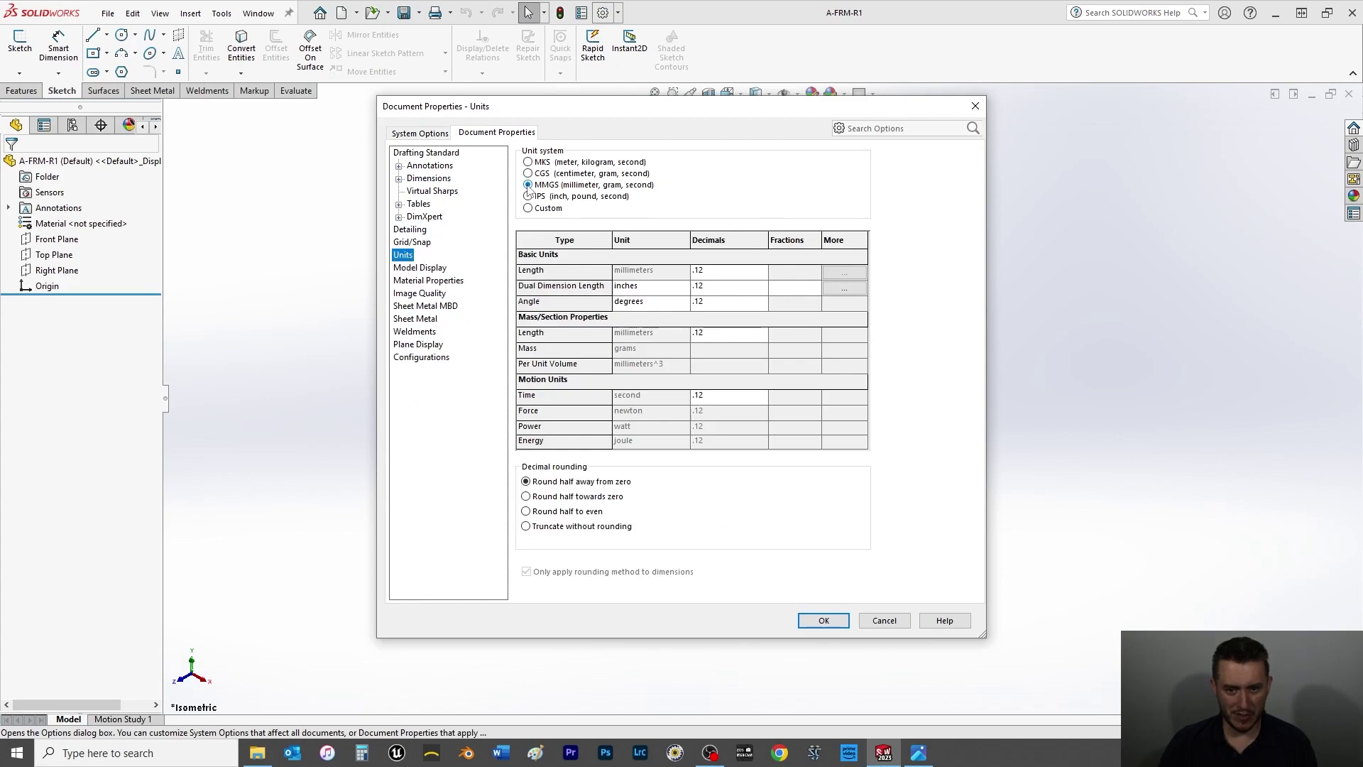
{"action": "left_click", "coordinate": [826, 621]}
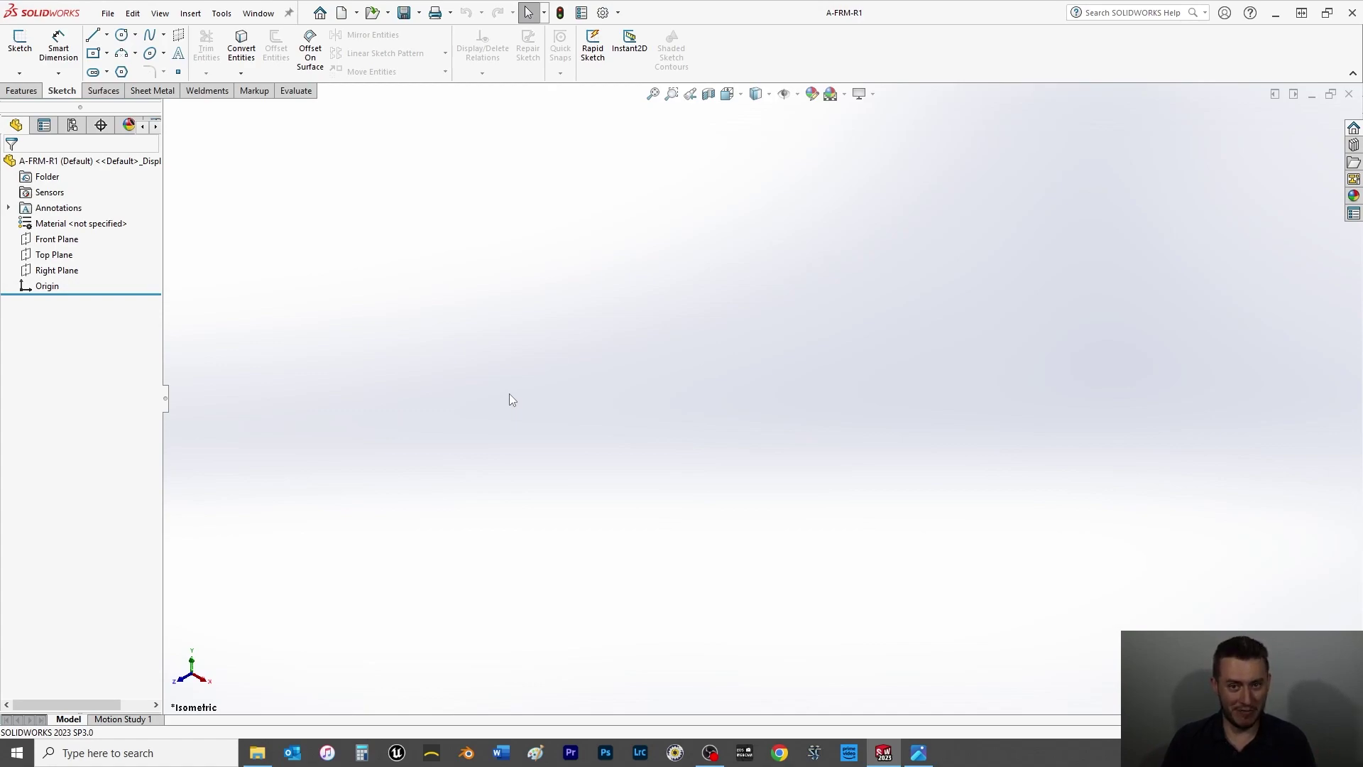
Sketch a vertical centerline about 79 mm long on the Front Plane, running upward from the origin.
{"action": "left_click", "coordinate": [57, 240]}
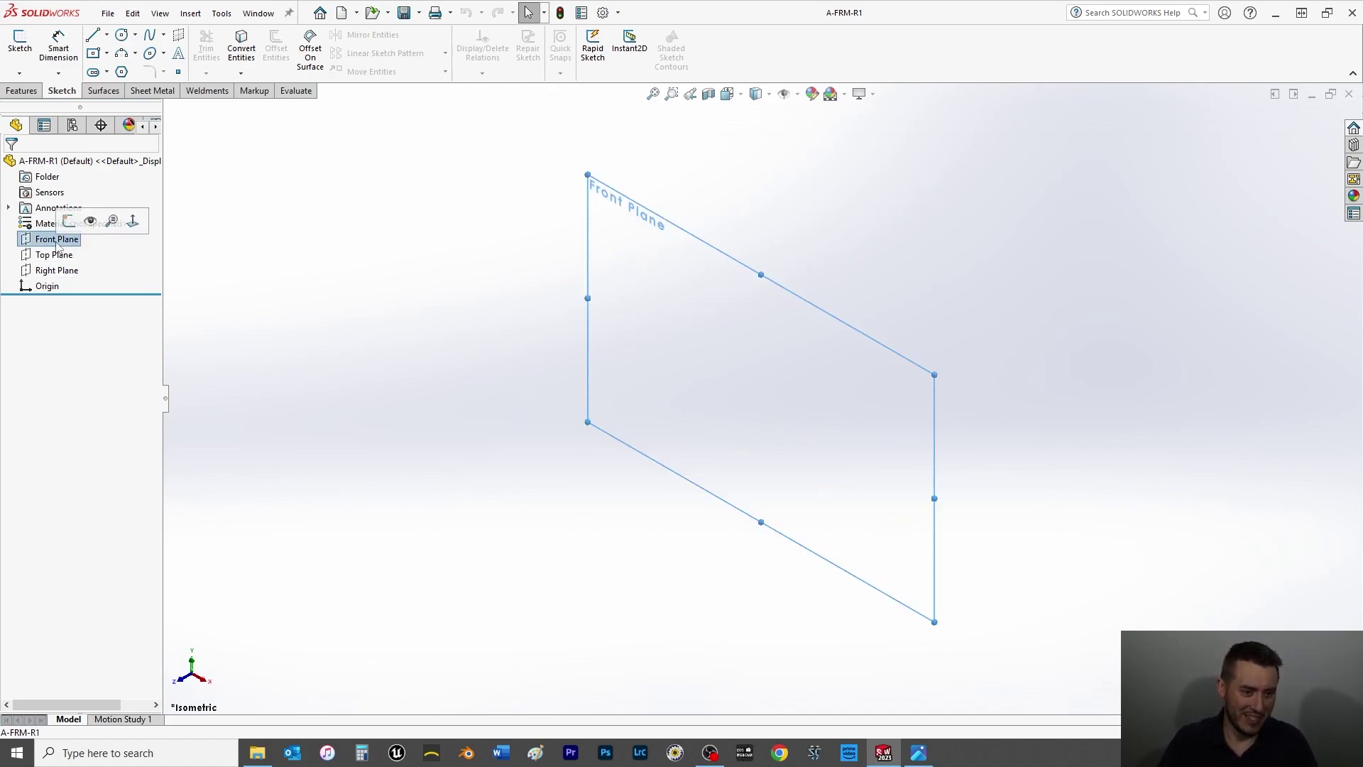
{"action": "key", "text": "ctrl+1"}
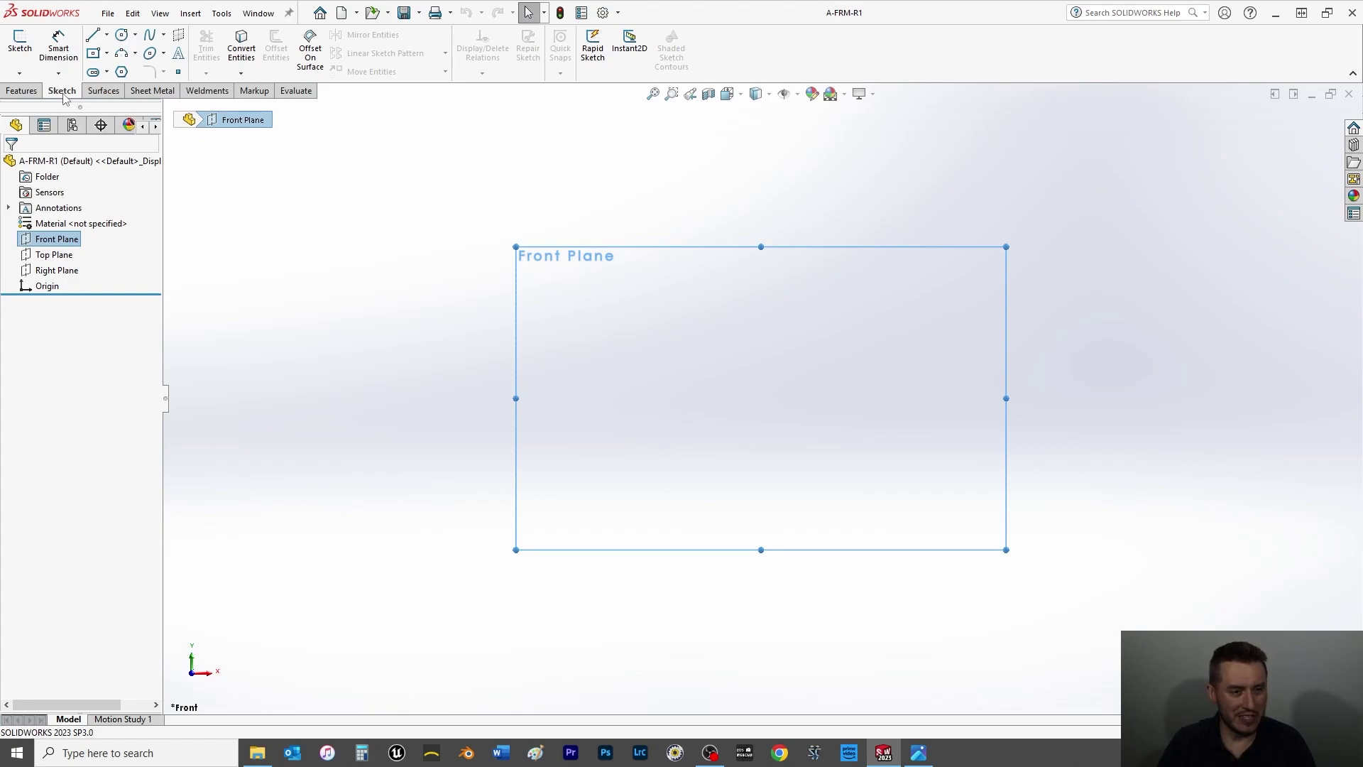
{"action": "left_click", "coordinate": [106, 34]}
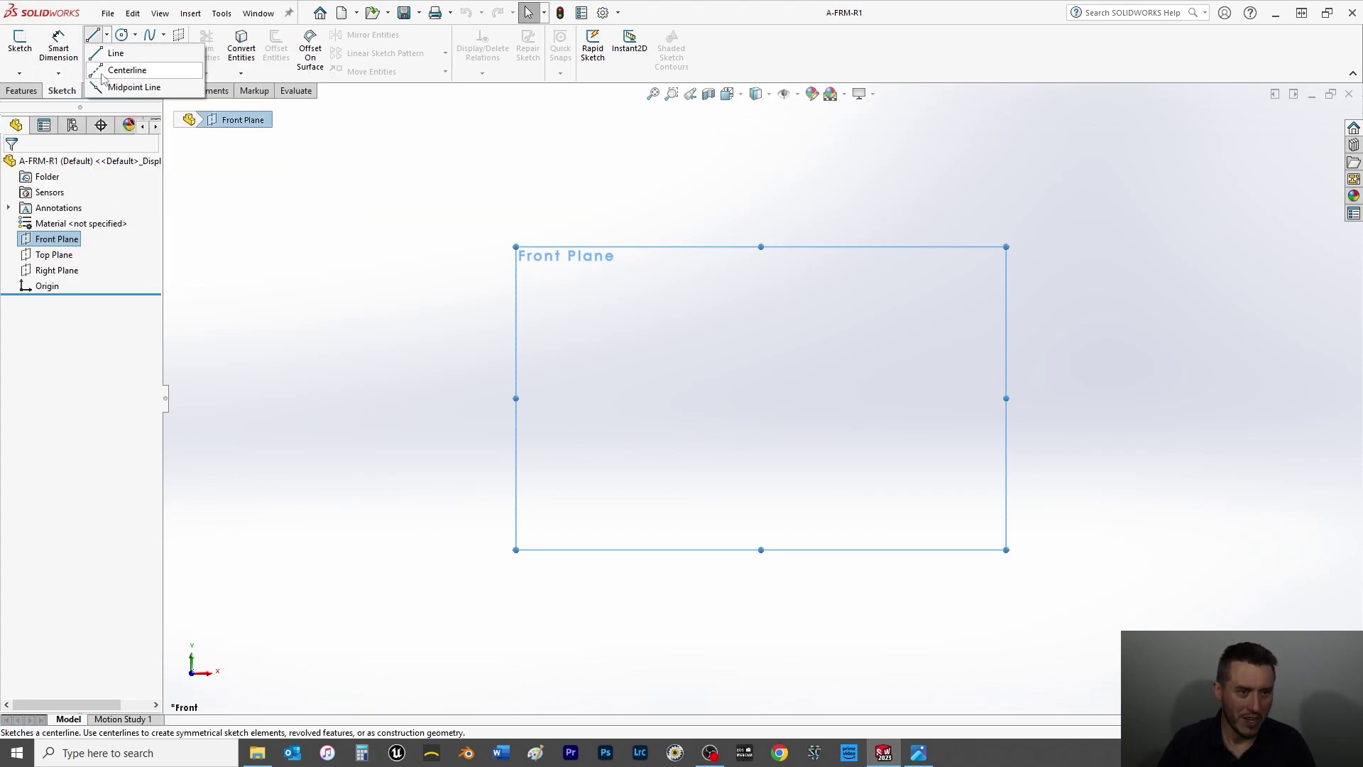
{"action": "left_click", "coordinate": [98, 74]}
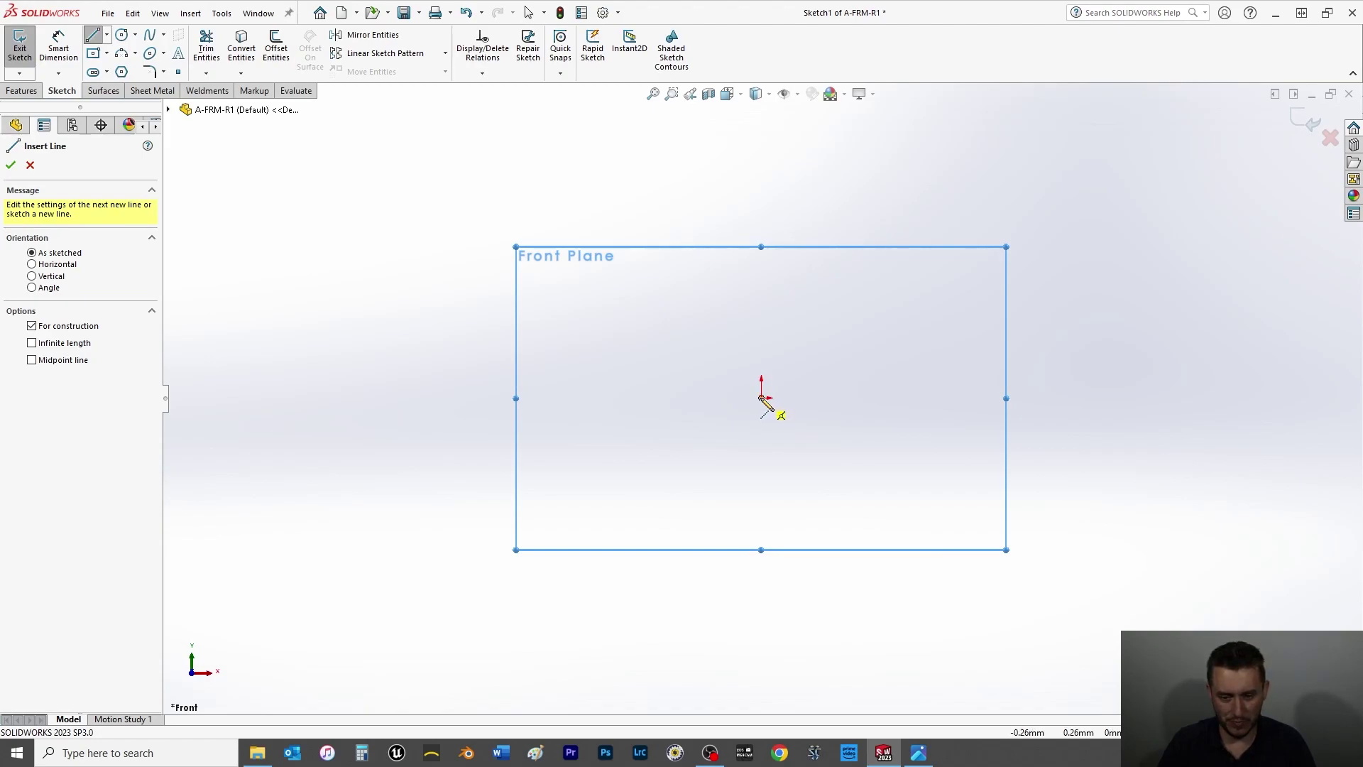
{"action": "left_click", "coordinate": [761, 397]}
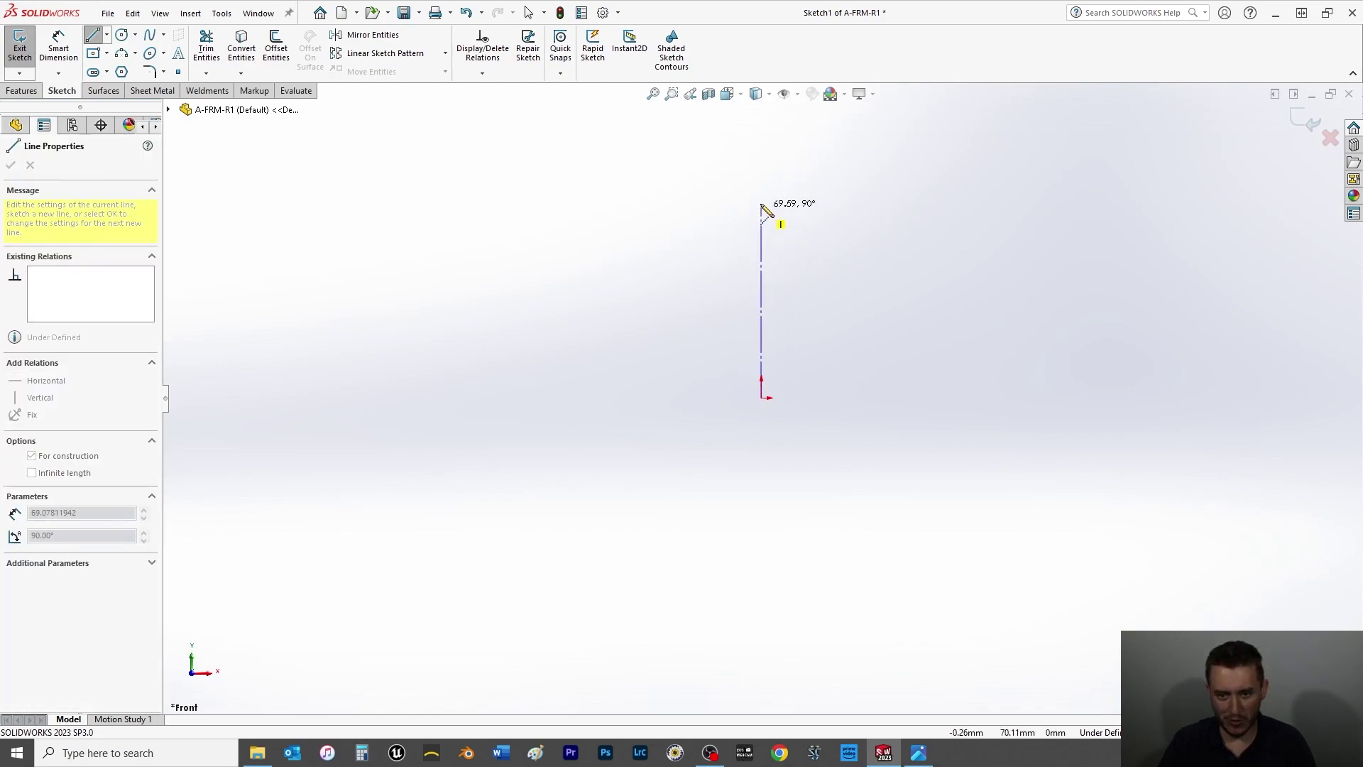
{"action": "left_click", "coordinate": [761, 181]}
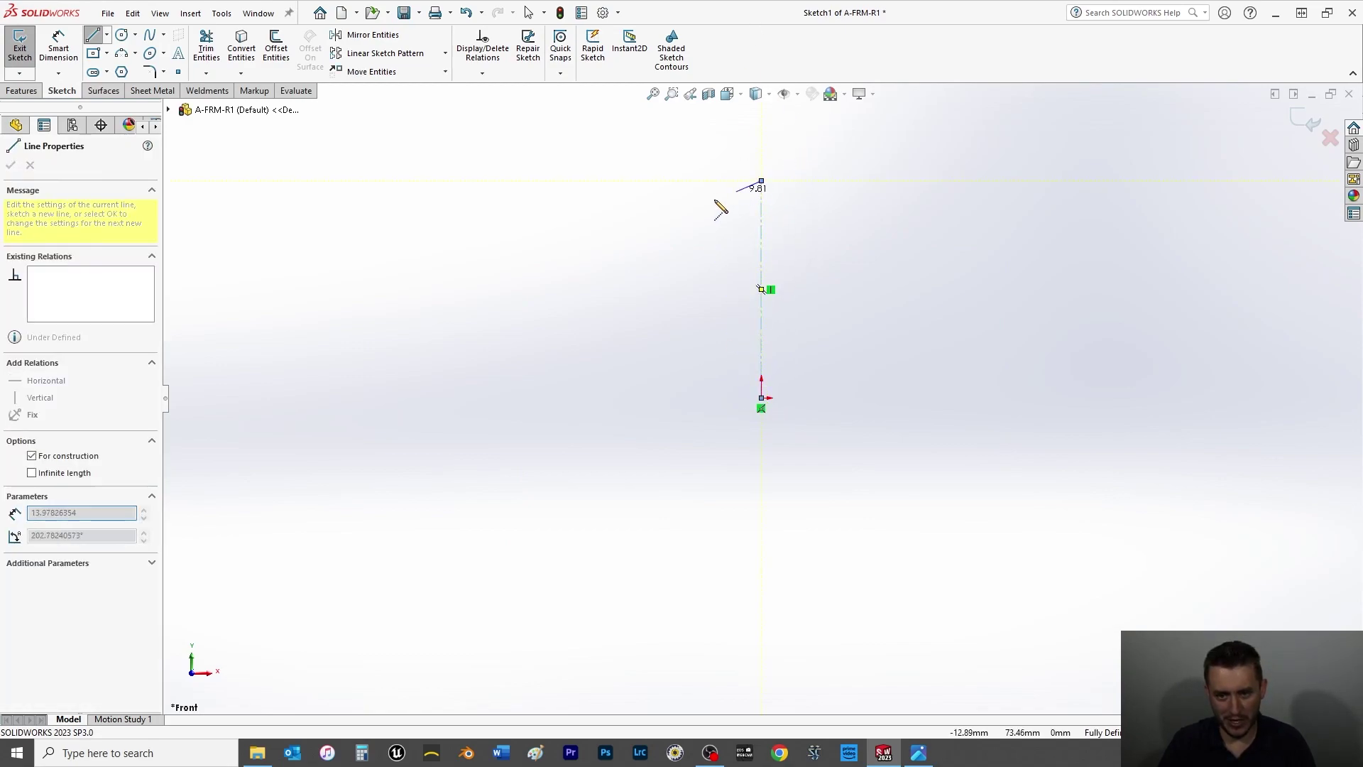
{"action": "right_click", "coordinate": [705, 214]}
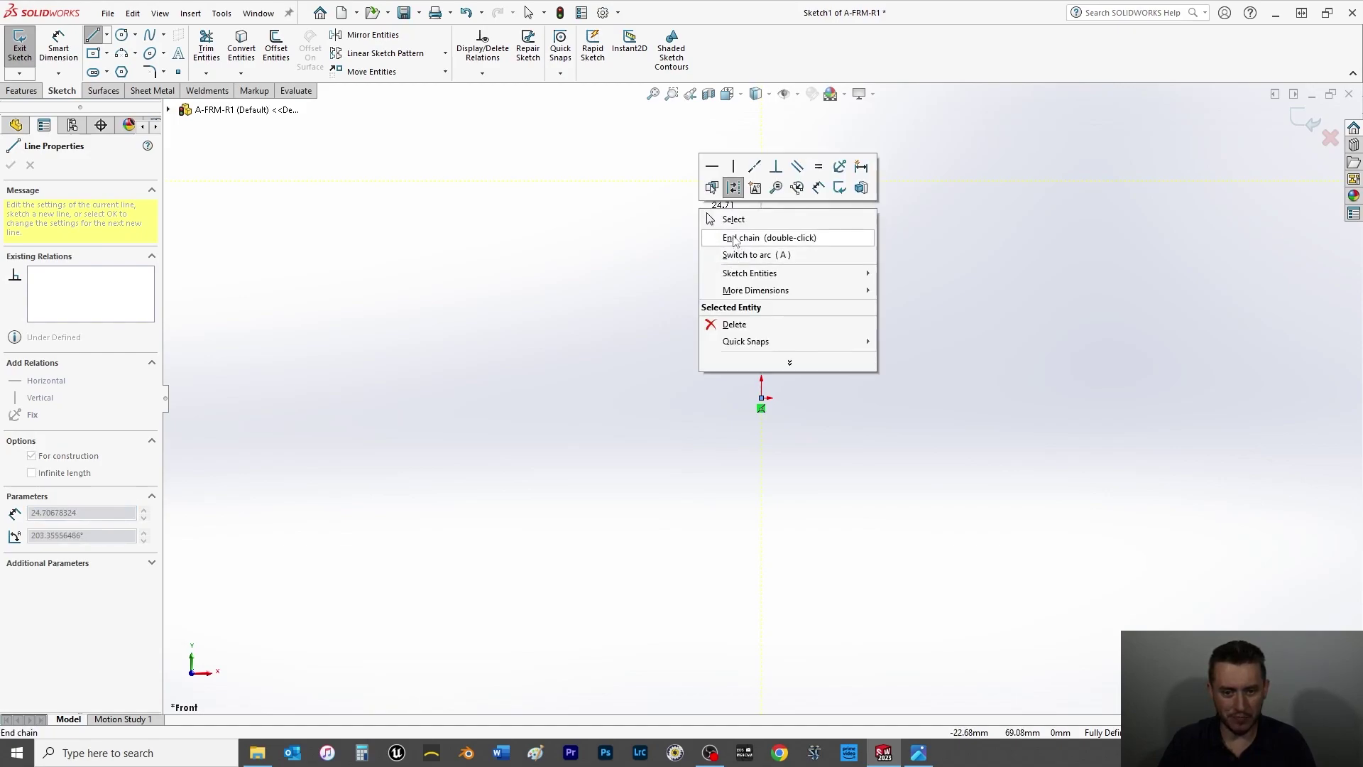
{"action": "left_click", "coordinate": [724, 215]}
Dimension the vertical centerline and set its length to 140 mm.
{"action": "left_click", "coordinate": [58, 46]}
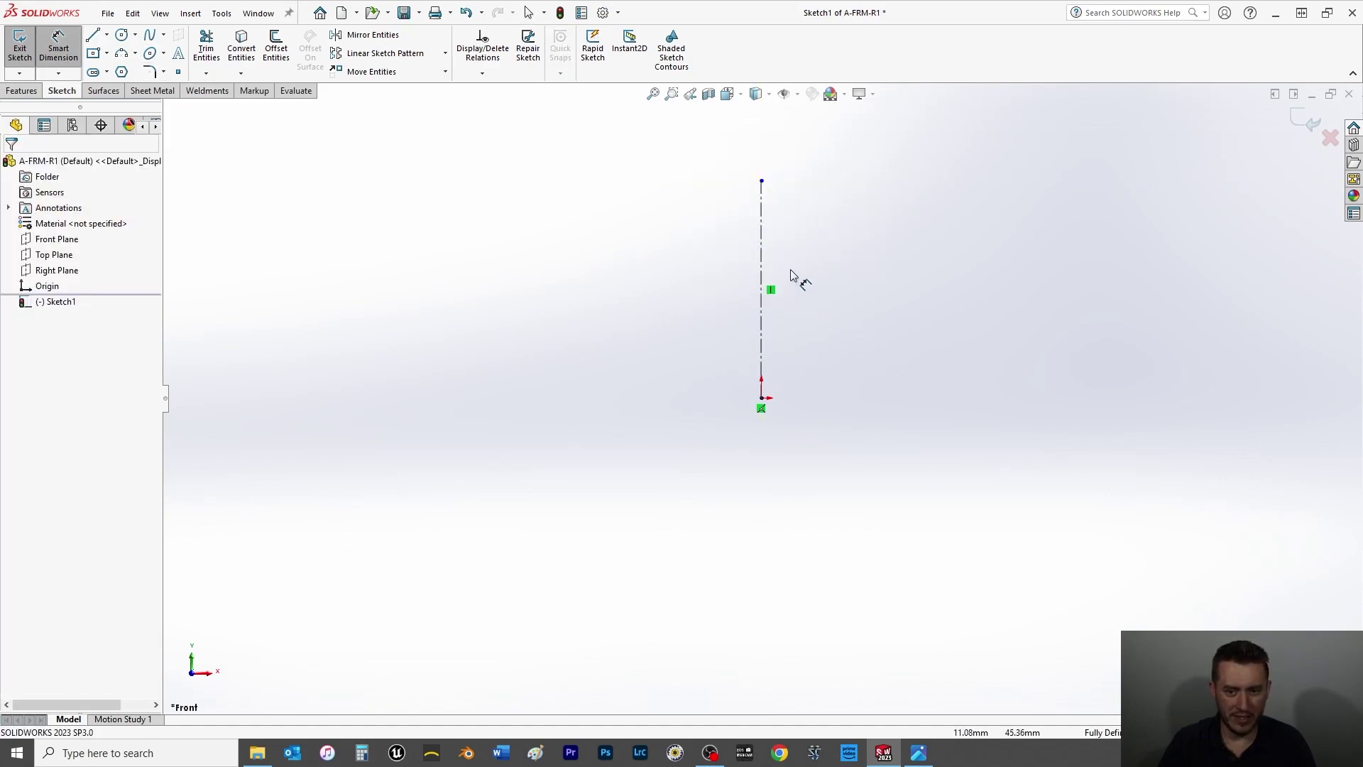
{"action": "left_click", "coordinate": [762, 254]}
{"action": "left_click", "coordinate": [863, 288]}
{"action": "type", "text": "140"}
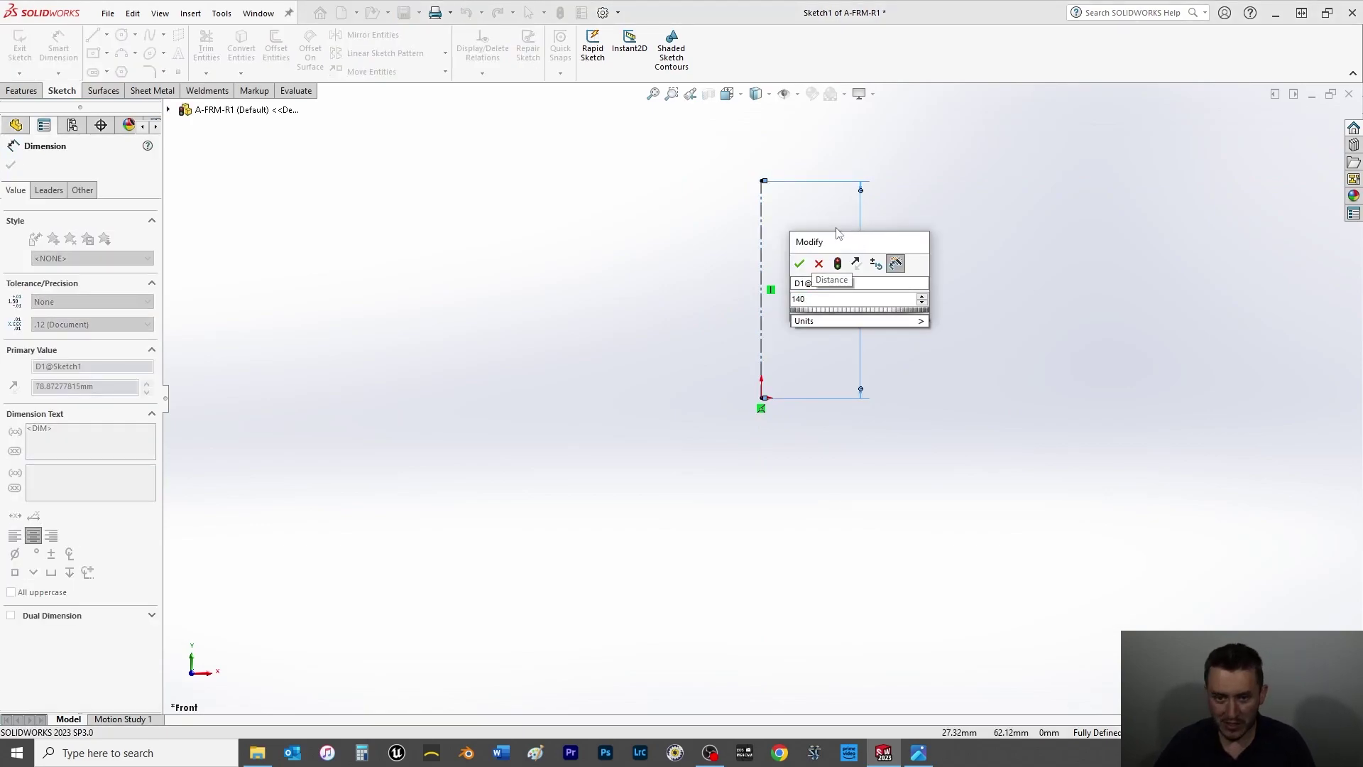
{"action": "key", "text": "Return"}
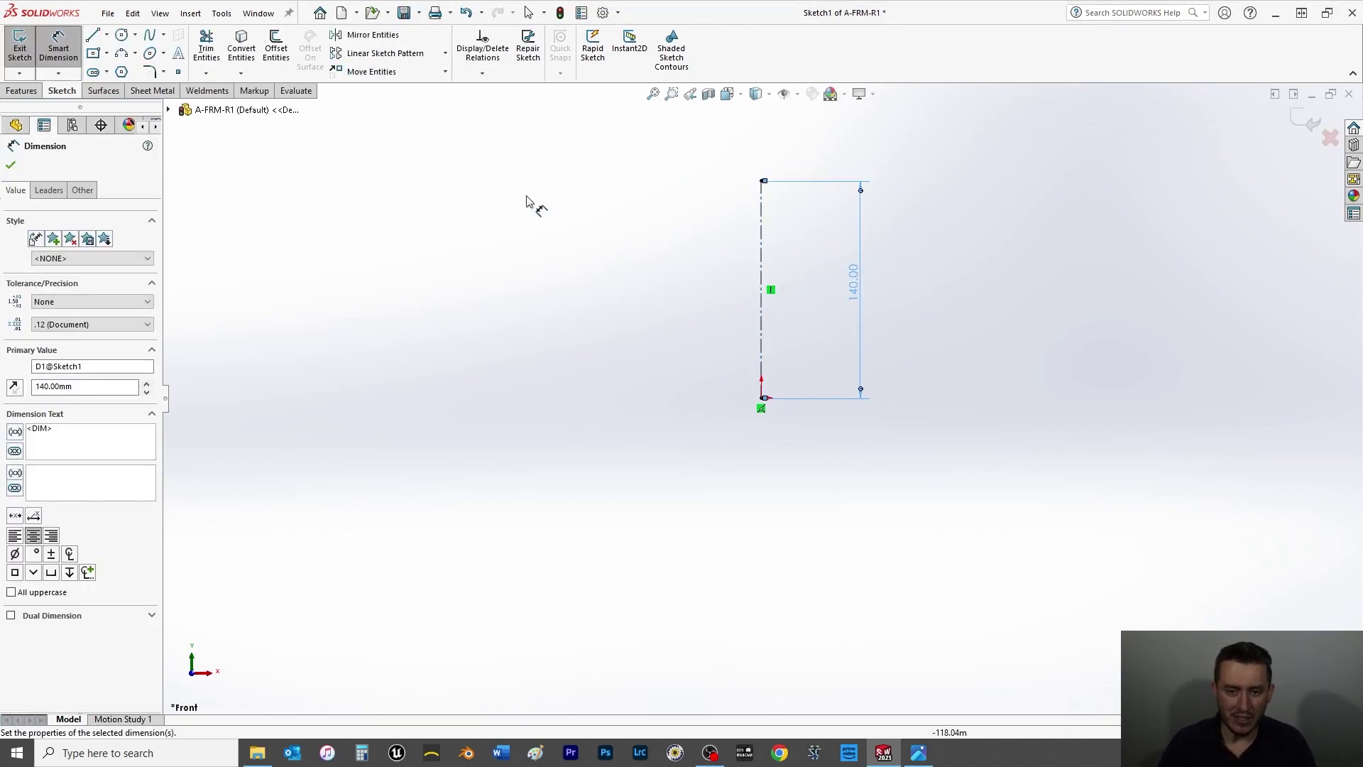
{"action": "left_click", "coordinate": [10, 167]}
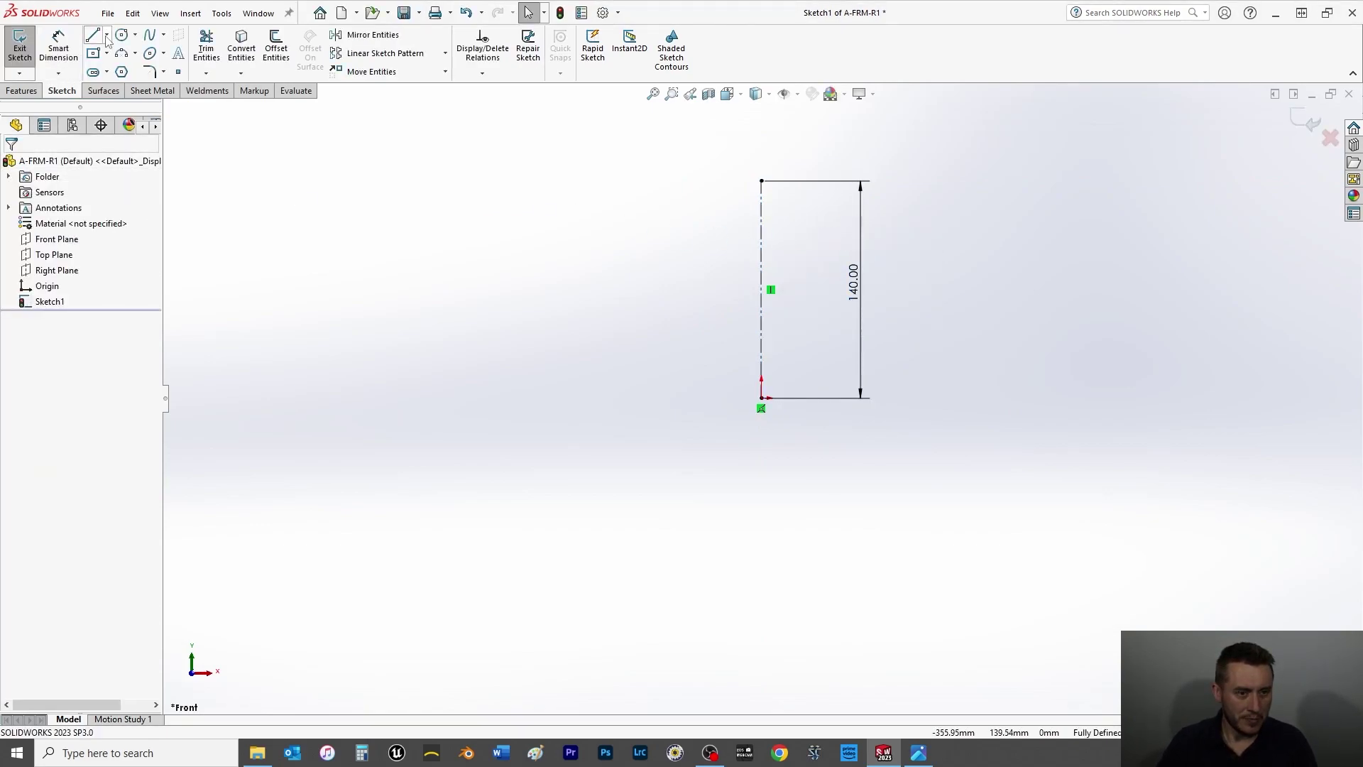
Draw two concentric circles centred on the origin, about 33 mm and 51 mm in diameter.
{"action": "left_click", "coordinate": [122, 34]}
{"action": "left_click", "coordinate": [761, 398]}
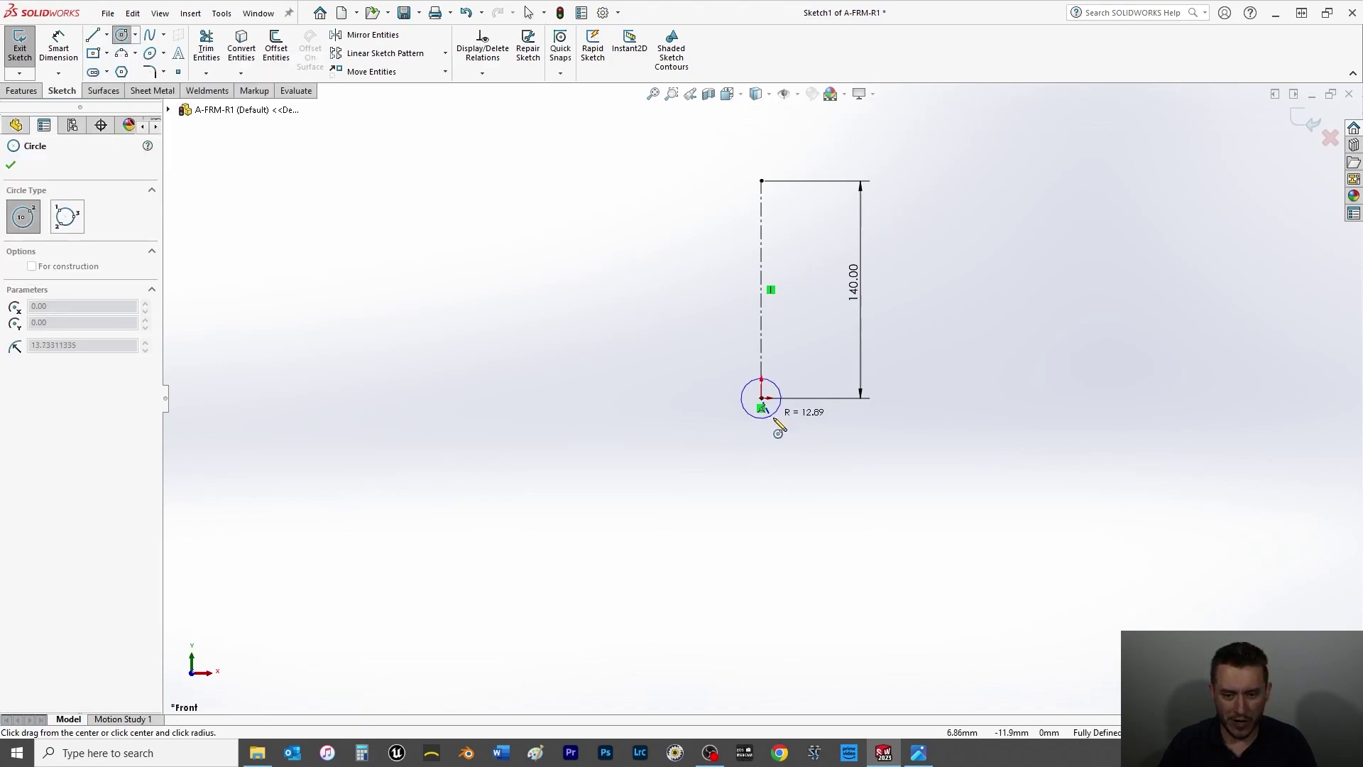
{"action": "left_click", "coordinate": [780, 414]}
{"action": "left_click", "coordinate": [761, 398]}
{"action": "left_click", "coordinate": [788, 430]}
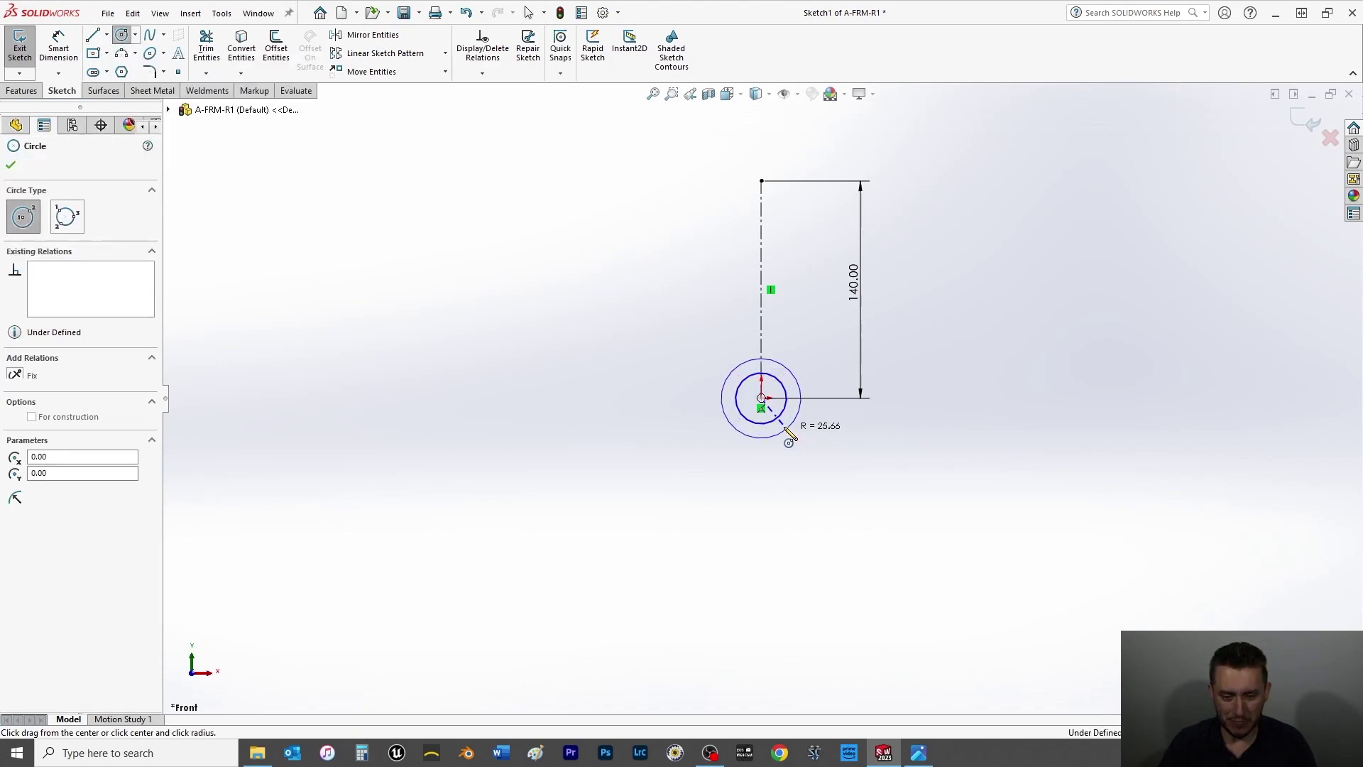
Draw two concentric circles centred on the centerline's upper end, the outer one about 33 mm in radius.
{"action": "left_click", "coordinate": [761, 182]}
{"action": "left_click", "coordinate": [742, 209]}
{"action": "left_click", "coordinate": [761, 181]}
{"action": "left_click", "coordinate": [723, 215]}
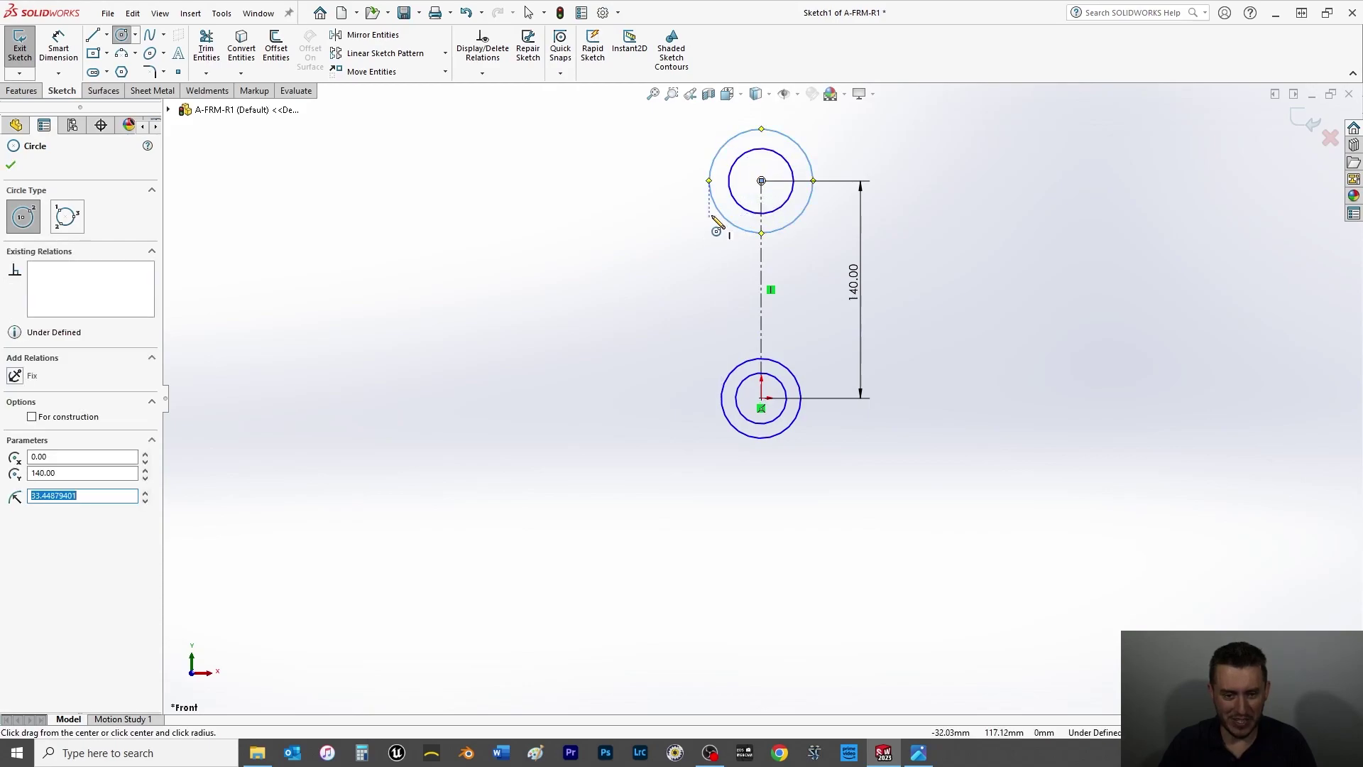
{"action": "left_click", "coordinate": [11, 164]}
Dimension the outer circle at the origin and set its diameter to 25 mm.
{"action": "left_click", "coordinate": [57, 51]}
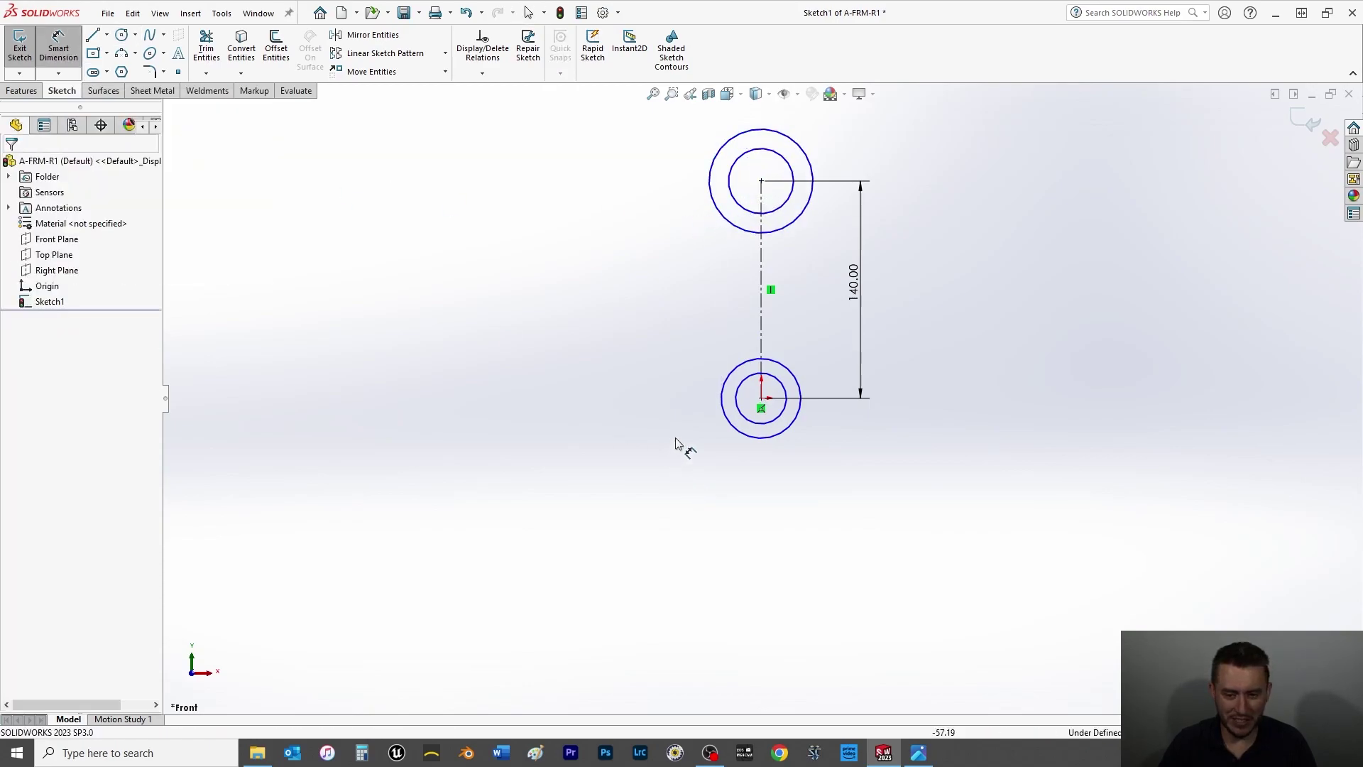
{"action": "left_click", "coordinate": [731, 432]}
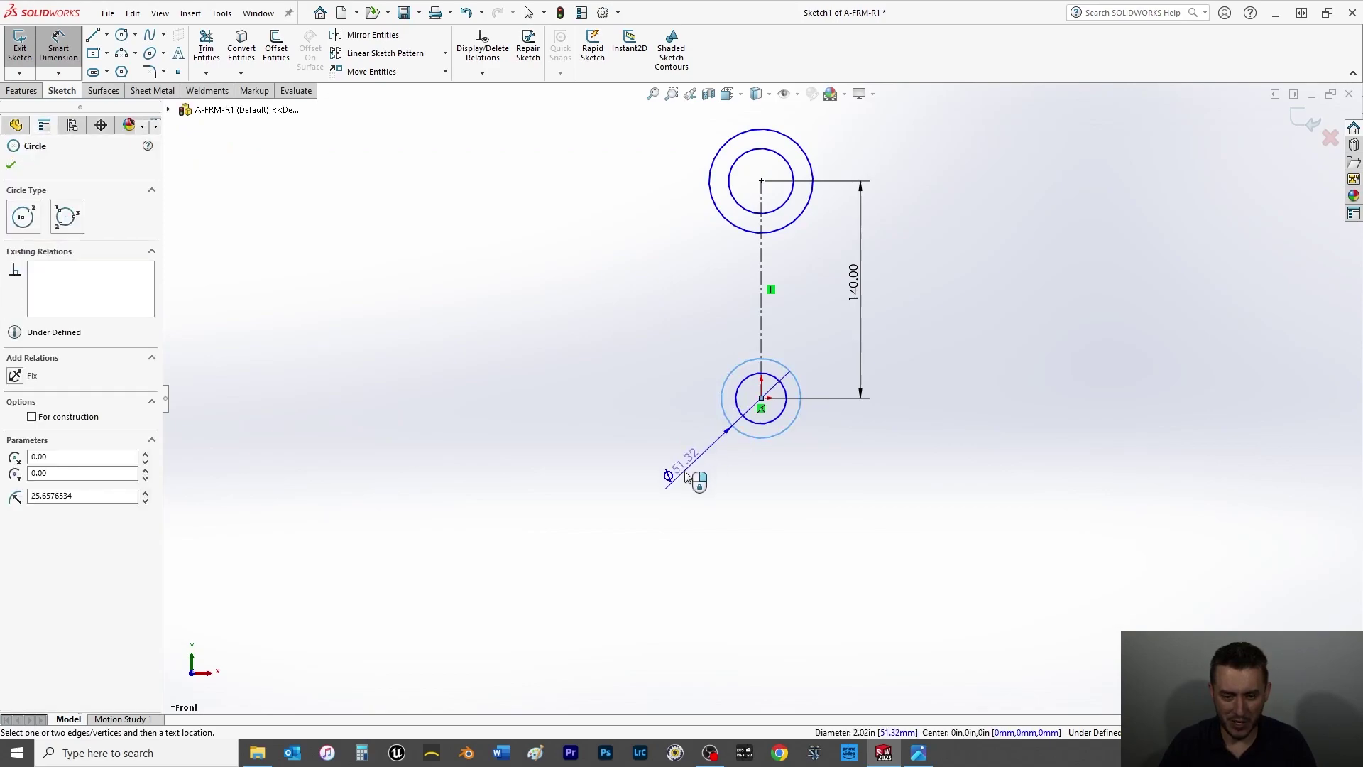
{"action": "left_click", "coordinate": [674, 471]}
{"action": "type", "text": "25"}
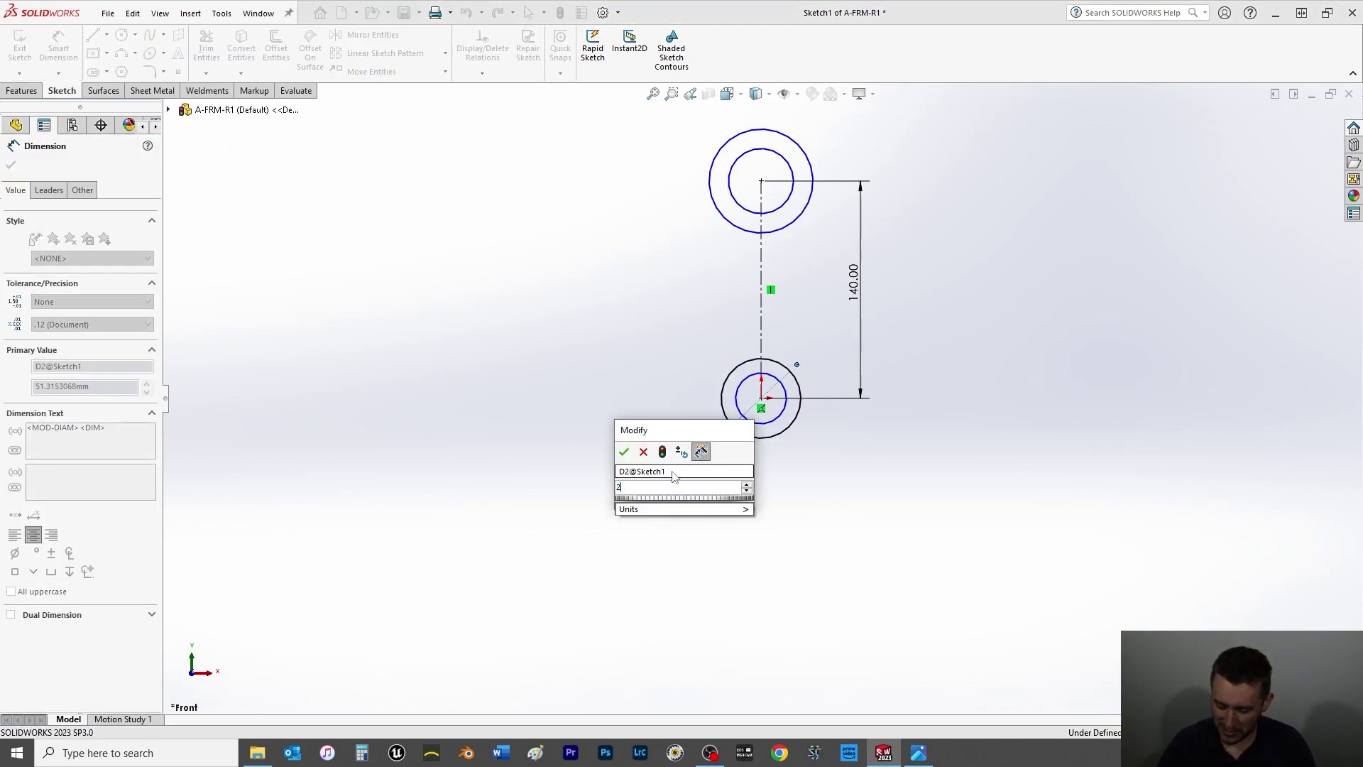
{"action": "key", "text": "Return"}
Dimension the remaining circle at the origin and set its diameter to 15 mm.
{"action": "scroll", "coordinate": [758, 419], "scroll_direction": "down", "scroll_amount": 4}
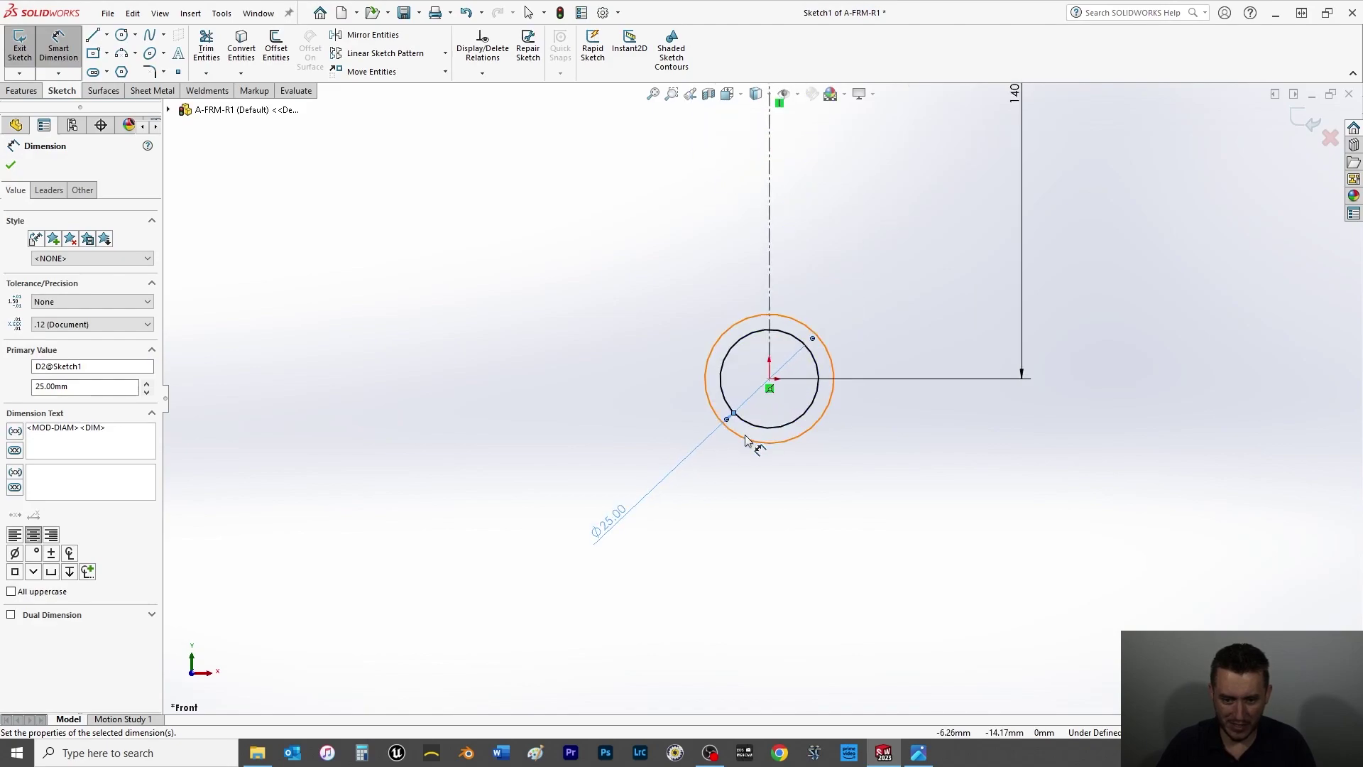
{"action": "left_click", "coordinate": [746, 442]}
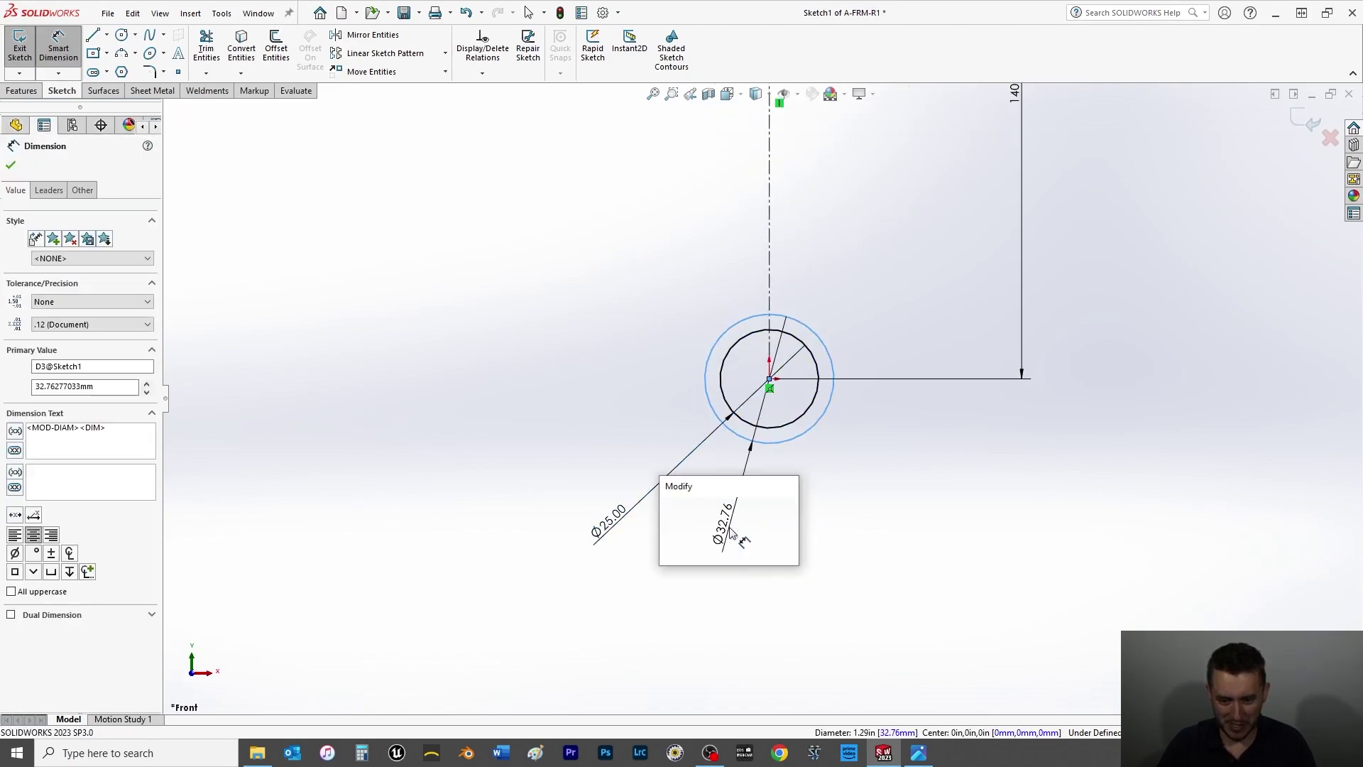
{"action": "left_click", "coordinate": [732, 531]}
{"action": "type", "text": "15"}
{"action": "key", "text": "Return"}
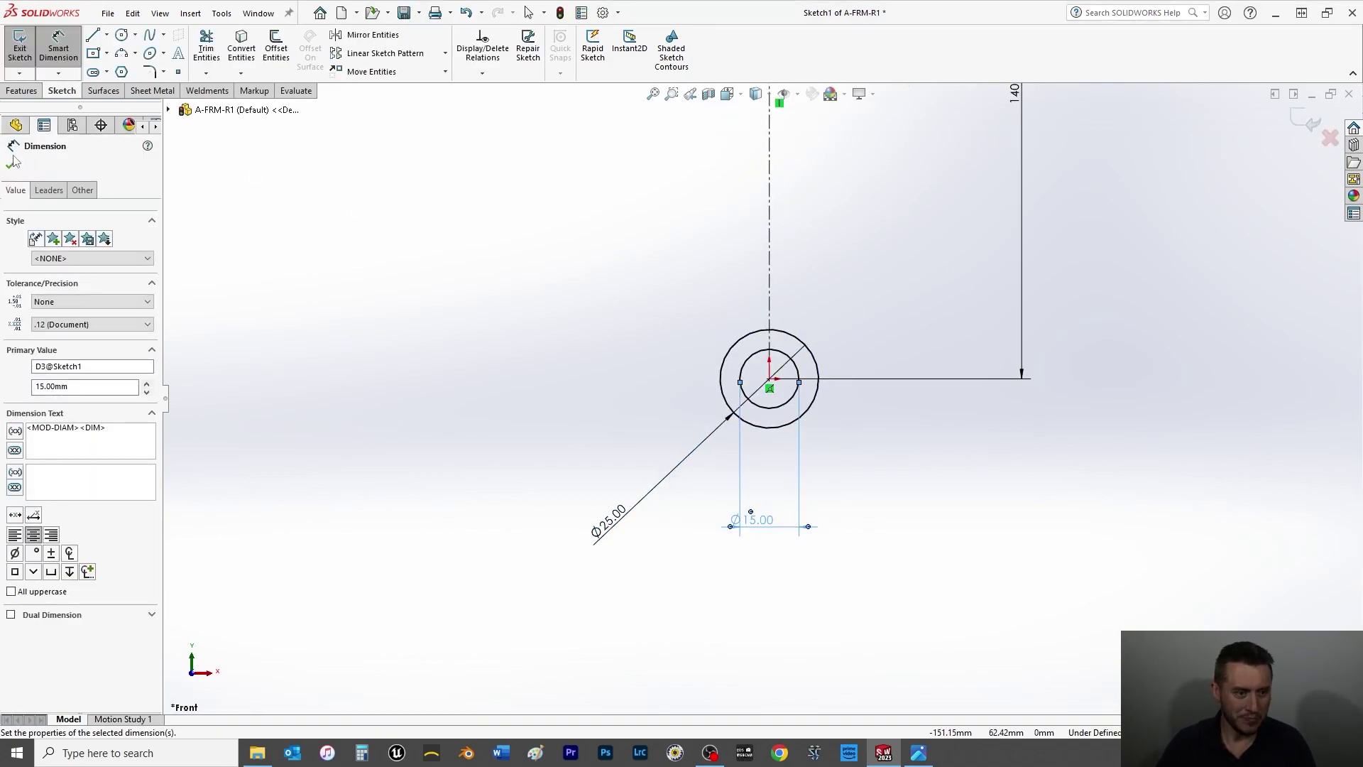
{"action": "key", "text": "Escape"}
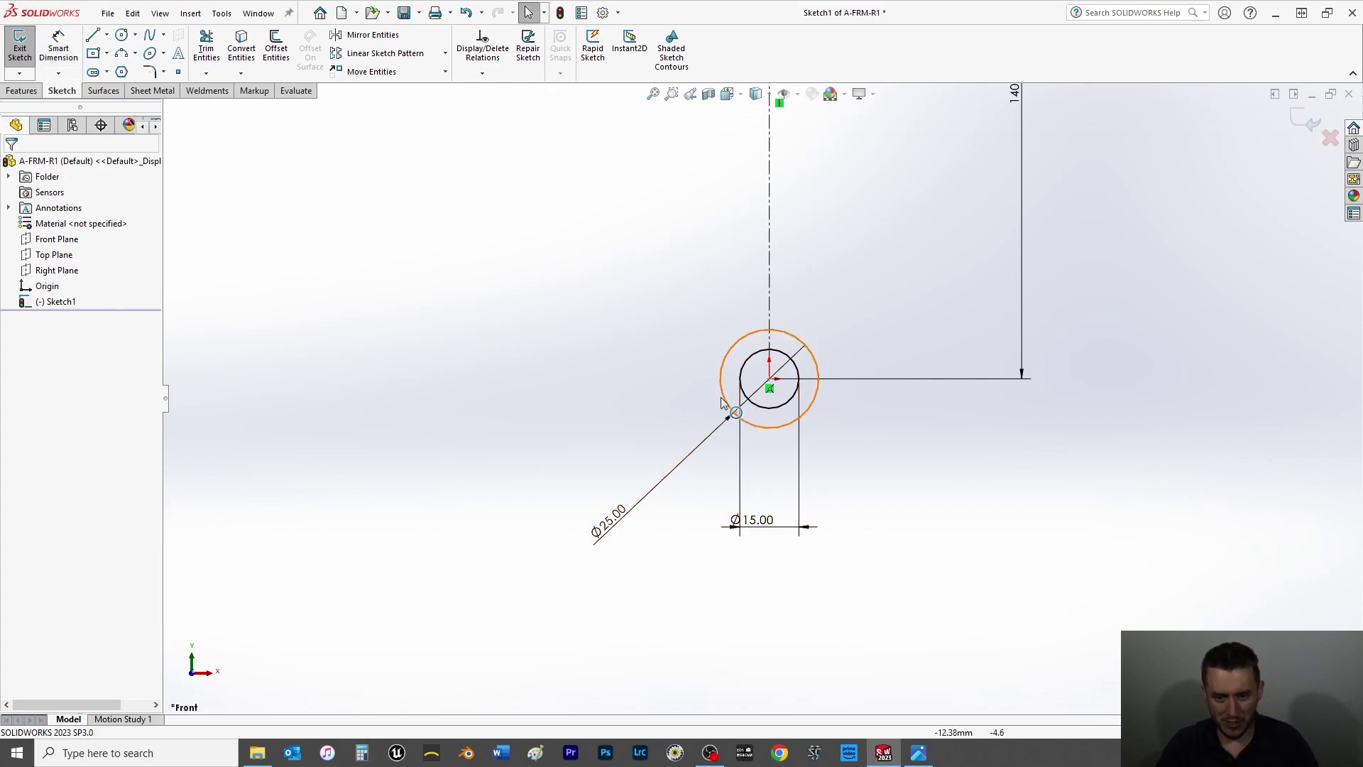
Make the upper outer circle equal to the 25 mm circle at the origin with an Equal relation.
{"action": "left_click", "coordinate": [724, 406]}
{"action": "scroll", "coordinate": [763, 394], "scroll_direction": "up", "scroll_amount": 5}
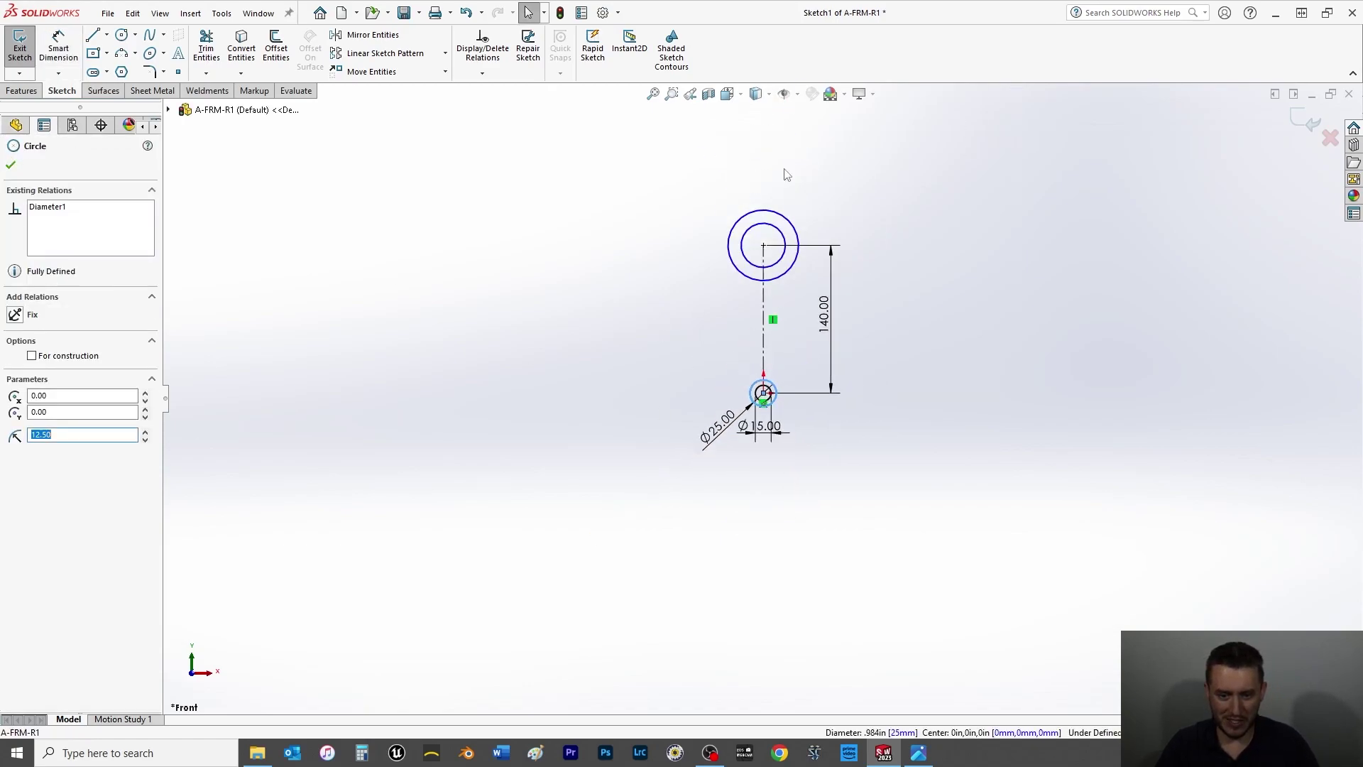
{"action": "left_click", "coordinate": [731, 254], "text": "ctrl"}
{"action": "left_click", "coordinate": [34, 445]}
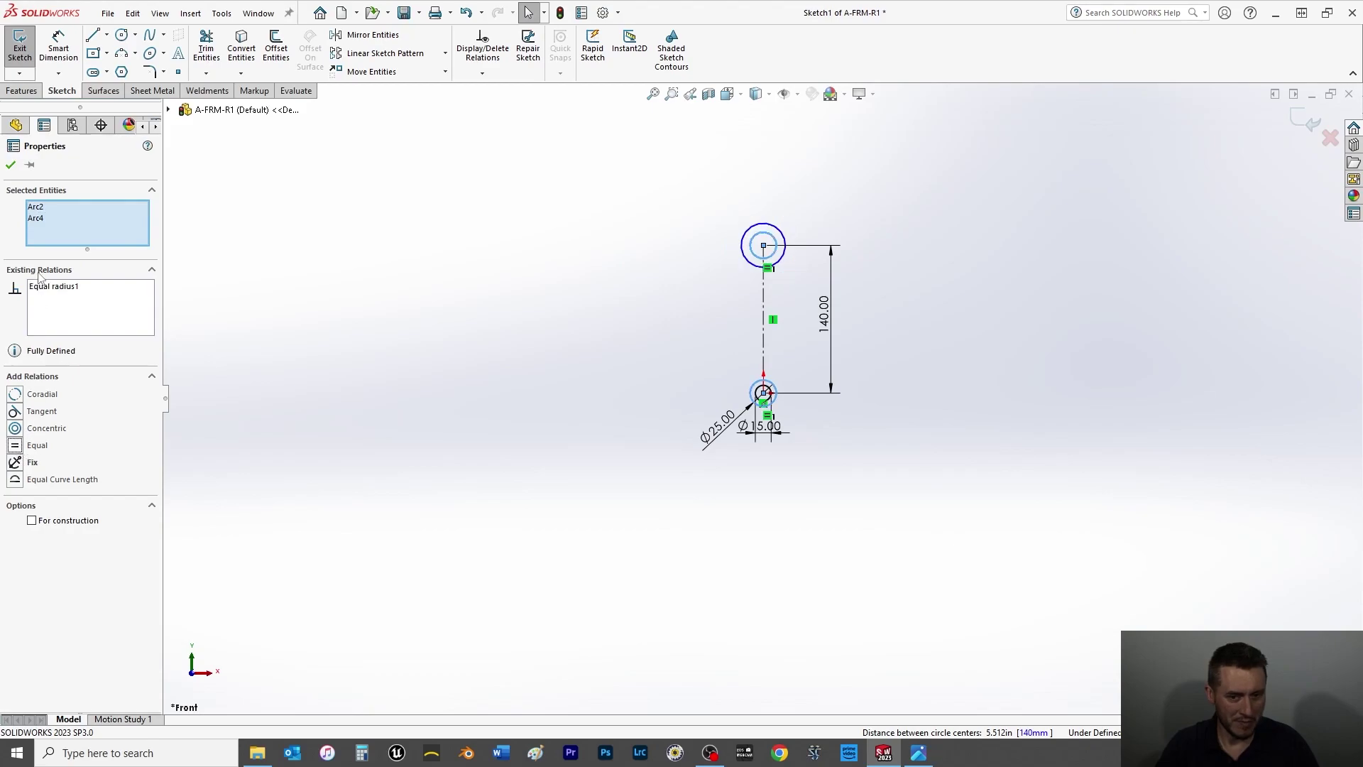
{"action": "left_click", "coordinate": [11, 164]}
Make the upper inner circle equal to the 15 mm circle at the origin with an Equal relation.
{"action": "left_click", "coordinate": [742, 249]}
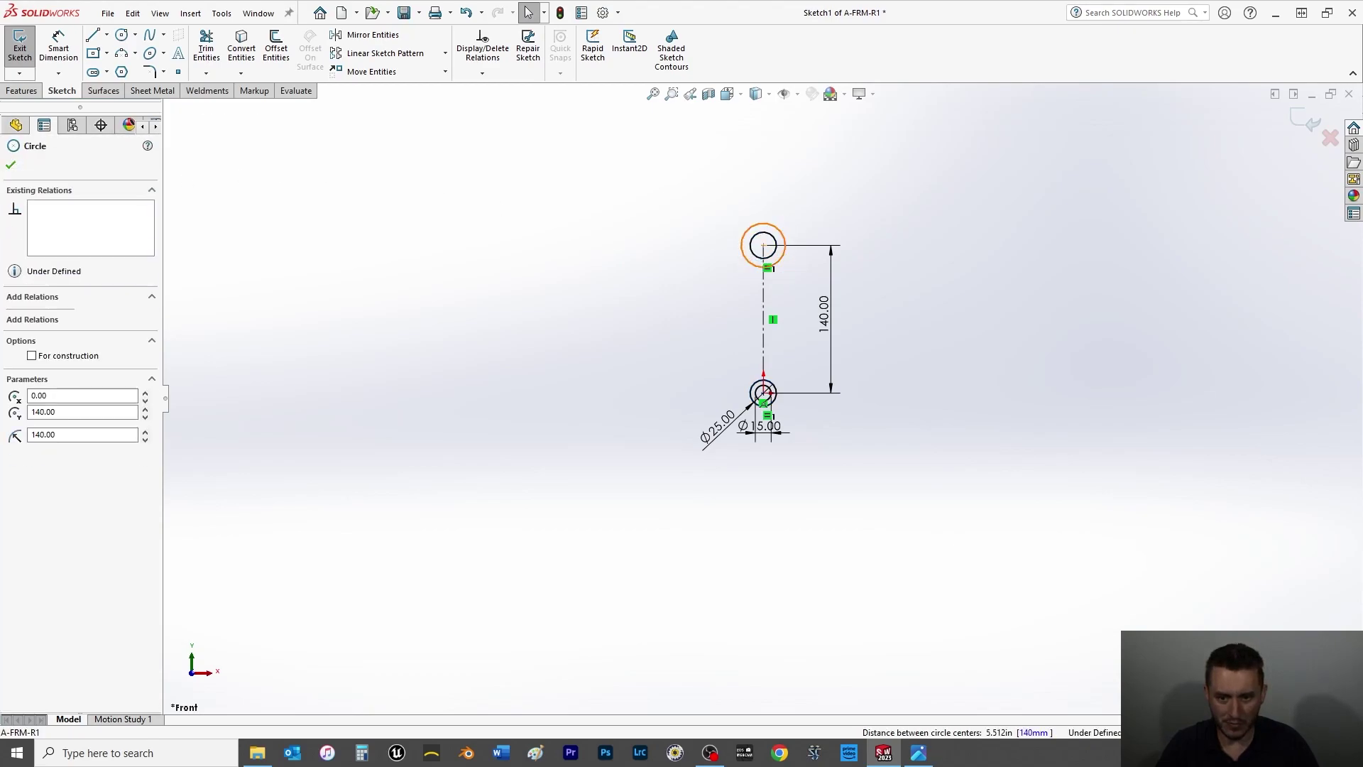
{"action": "left_click", "coordinate": [769, 389], "text": "ctrl"}
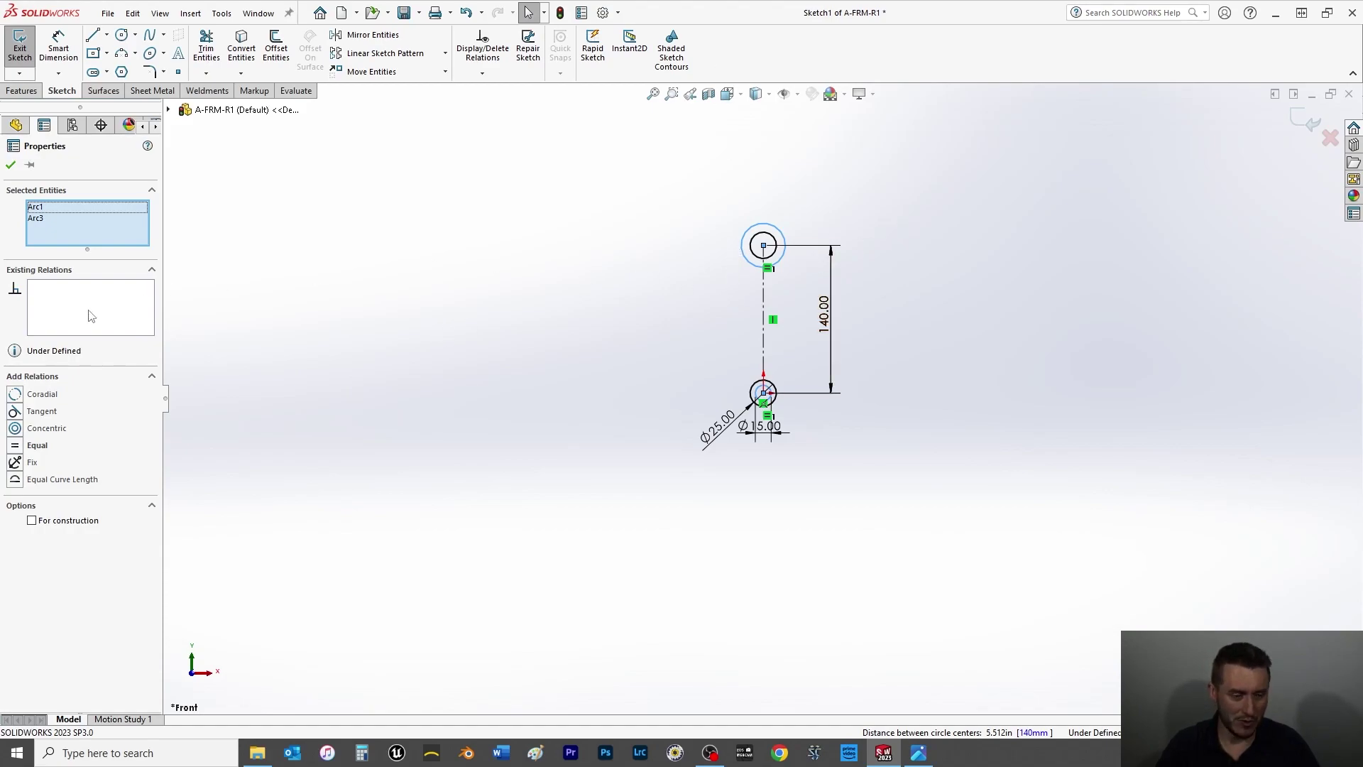
{"action": "left_click", "coordinate": [15, 446]}
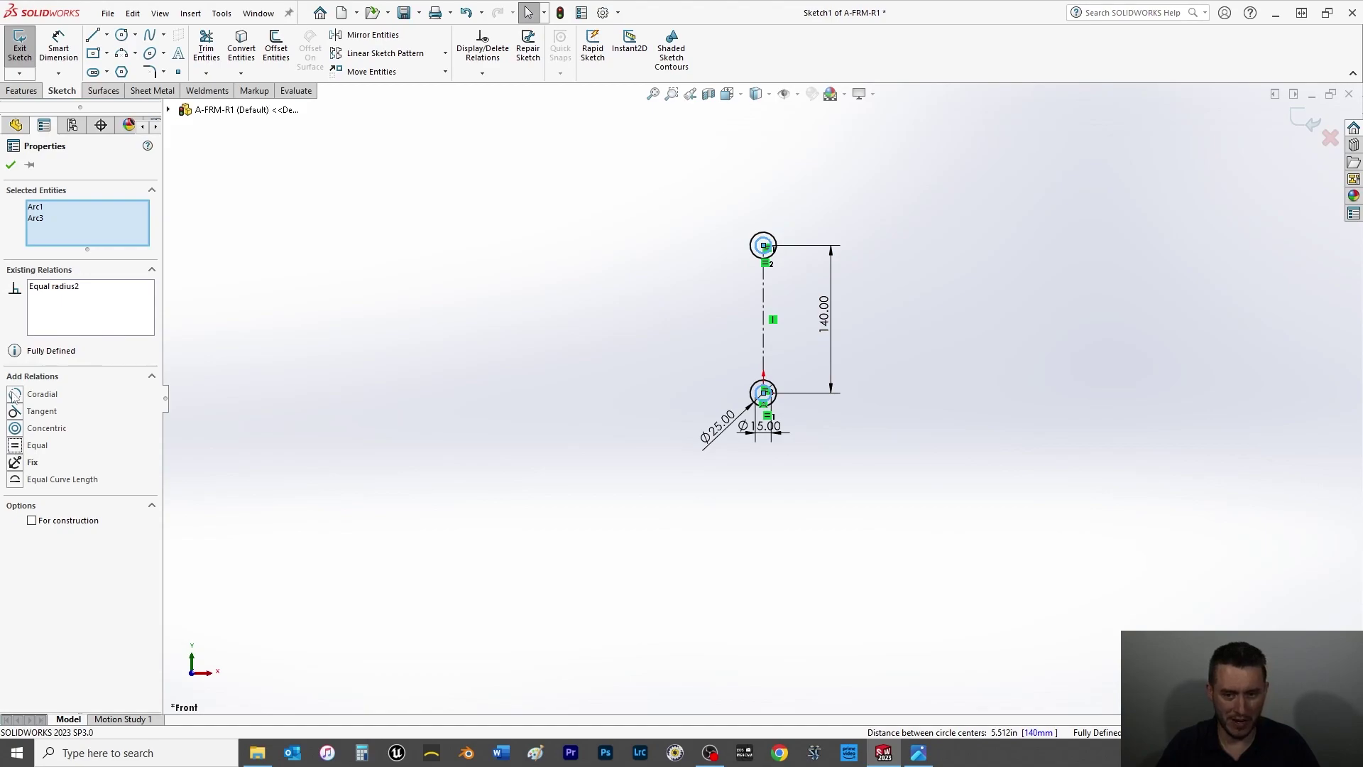
{"action": "left_click", "coordinate": [10, 164]}
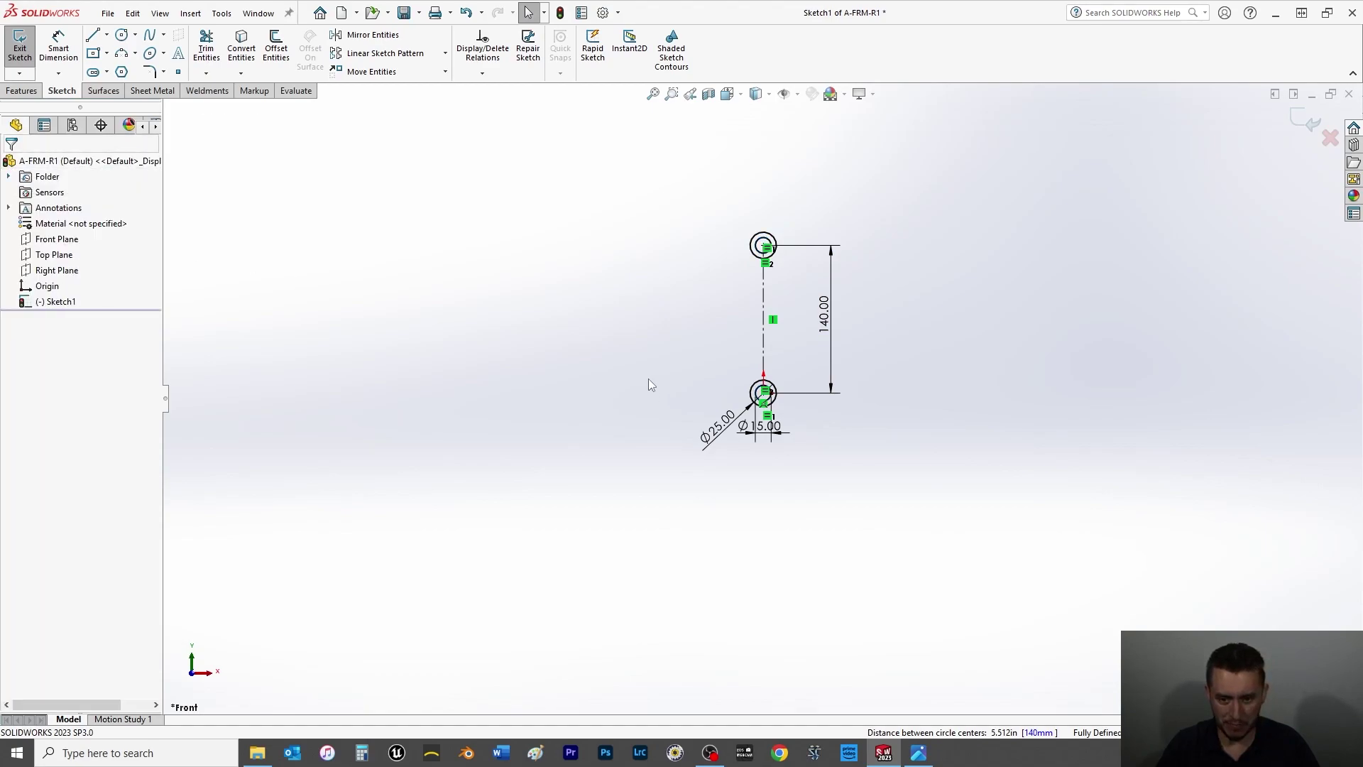
Delete the lower inner circle's diameter dimension and add it again on a slanted leader below and to the left of the circle.
{"action": "mouse_move", "coordinate": [770, 428]}
{"action": "left_mouse_down"}
{"action": "mouse_move", "coordinate": [817, 469]}
{"action": "mouse_move", "coordinate": [965, 501]}
{"action": "mouse_move", "coordinate": [603, 593]}
{"action": "mouse_move", "coordinate": [560, 663]}
{"action": "mouse_move", "coordinate": [567, 425]}
{"action": "mouse_move", "coordinate": [454, 380]}
{"action": "mouse_move", "coordinate": [673, 406]}
{"action": "mouse_move", "coordinate": [496, 639]}
{"action": "mouse_move", "coordinate": [513, 612]}
{"action": "left_mouse_up"}
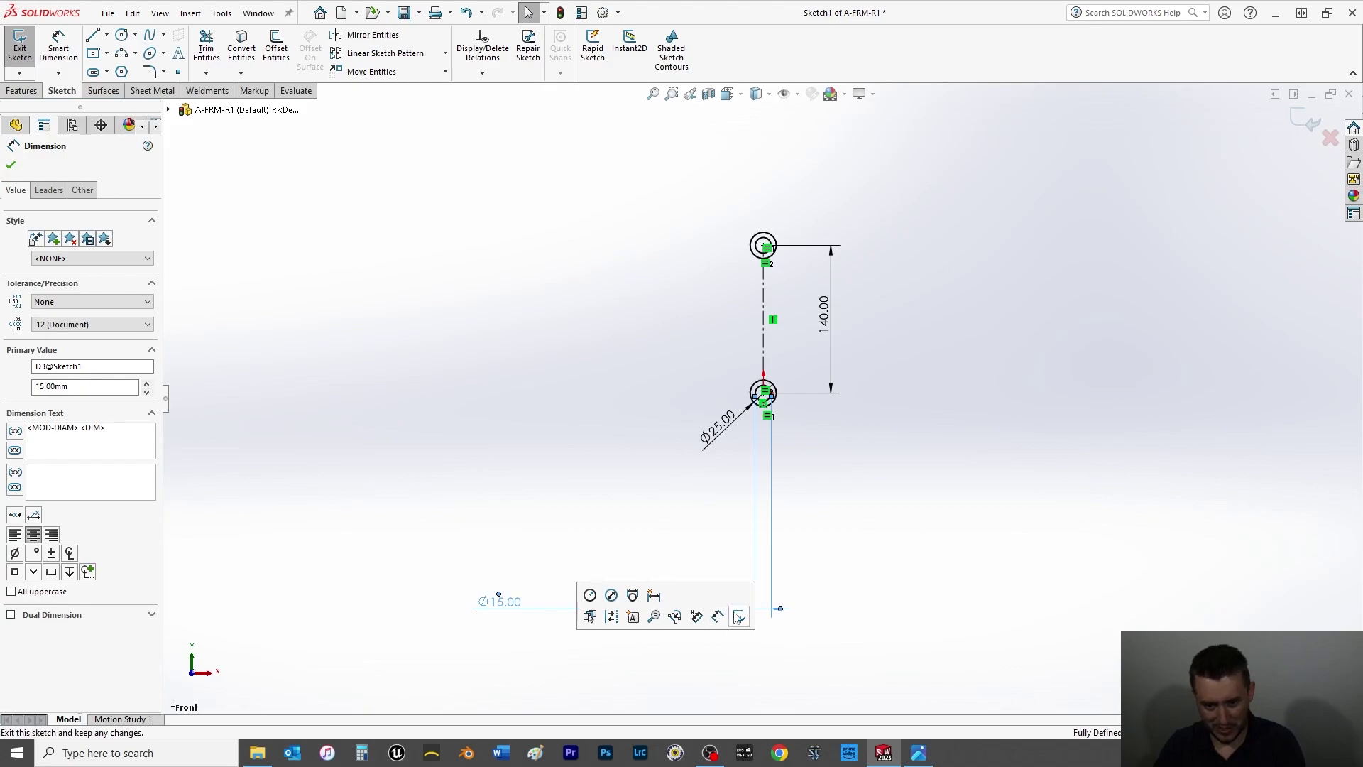
{"action": "key", "text": "Delete"}
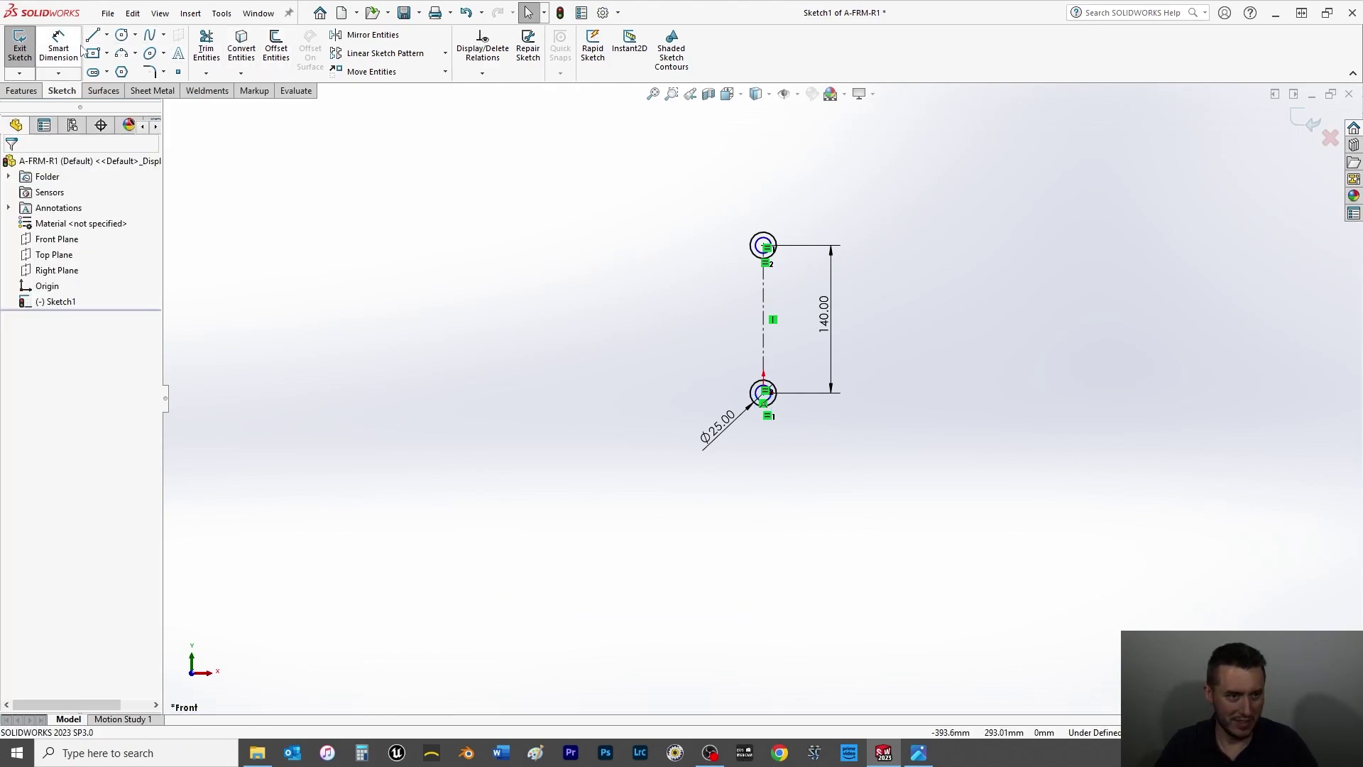
{"action": "left_click", "coordinate": [58, 46]}
{"action": "scroll", "coordinate": [759, 408], "scroll_direction": "down", "scroll_amount": 3}
{"action": "left_click", "coordinate": [758, 408]}
{"action": "left_click", "coordinate": [412, 574]}
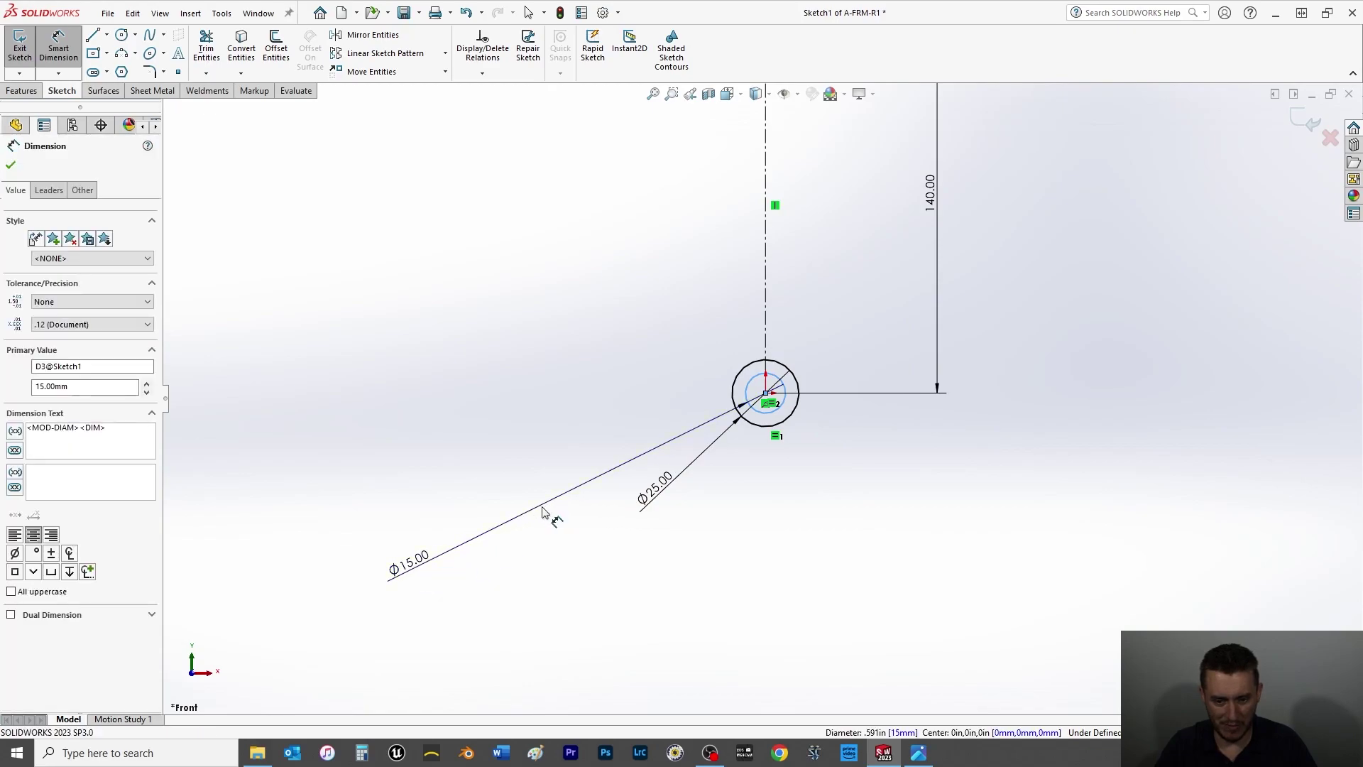
Move the 15 mm and 25 mm diameter dimensions farther out, below and to the left of the circles at the origin.
{"action": "left_click", "coordinate": [350, 551]}
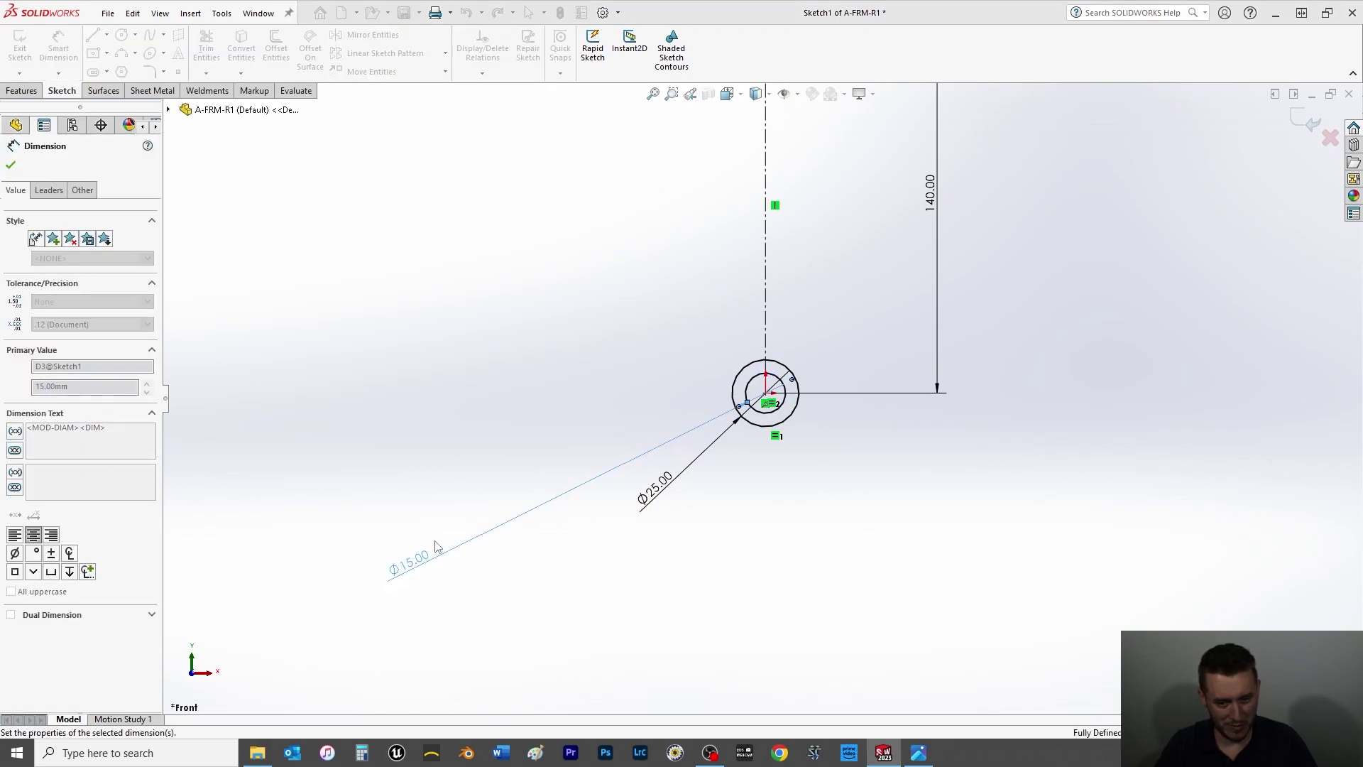
{"action": "left_click_drag", "start_coordinate": [667, 501], "coordinate": [341, 663]}
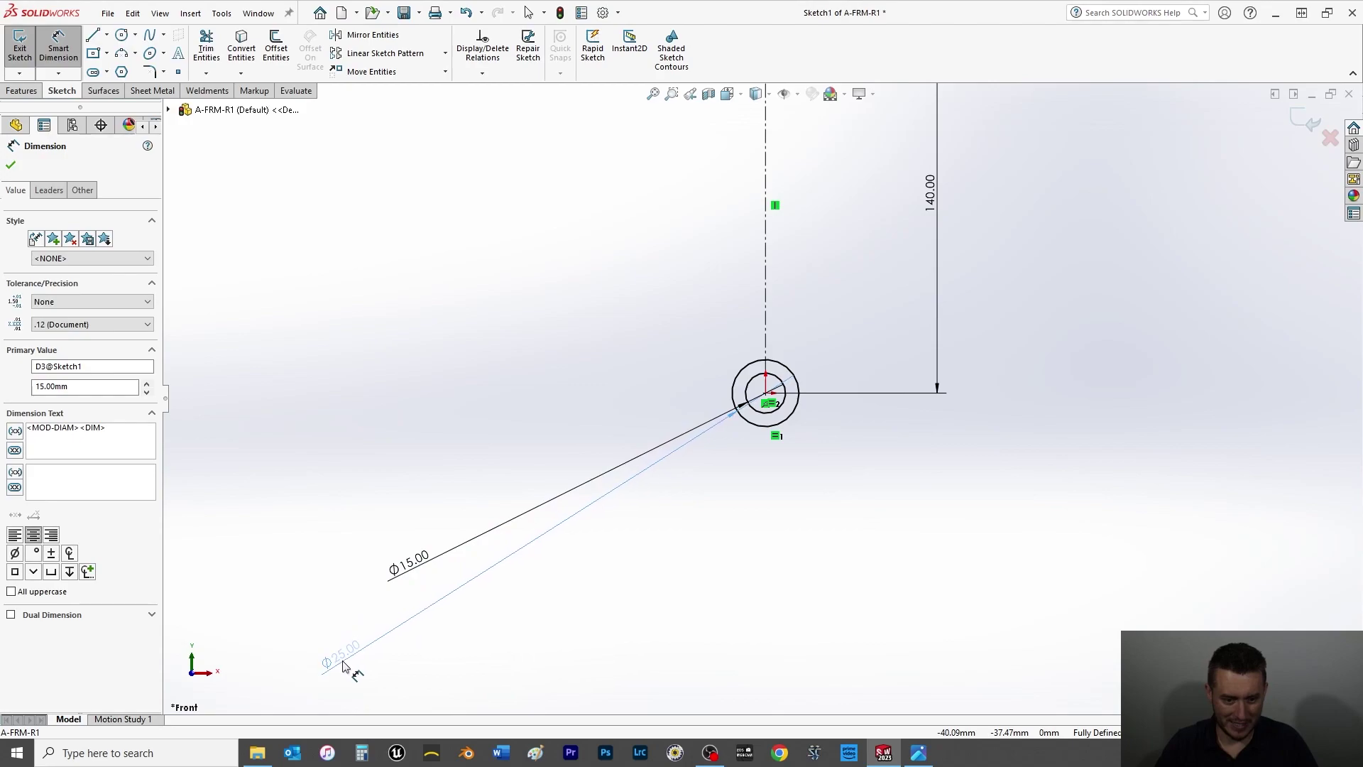
{"action": "left_click_drag", "start_coordinate": [425, 568], "coordinate": [318, 631]}
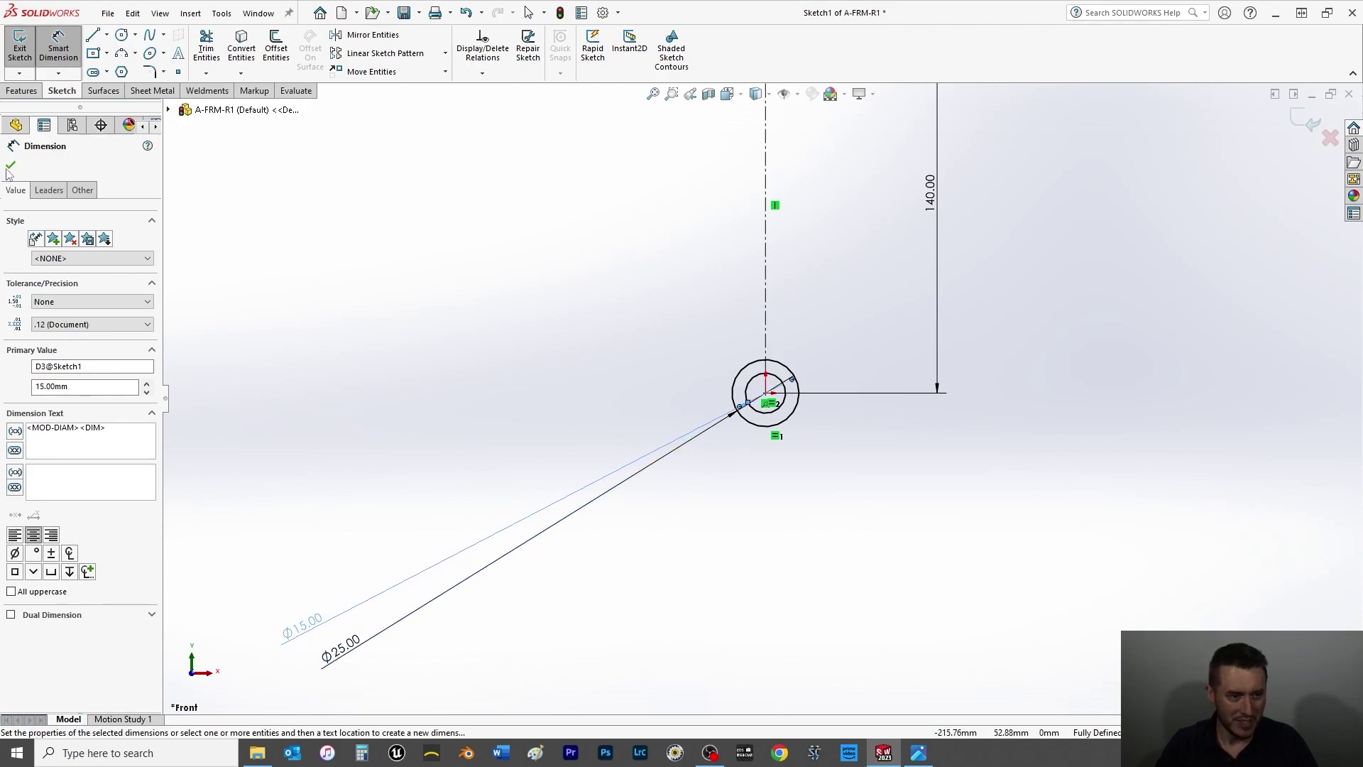
{"action": "key", "text": "Escape"}
{"action": "key", "text": "Escape"}
Draw a vertical centerline about 156 mm long straight down from the origin.
{"action": "scroll", "coordinate": [639, 346], "scroll_direction": "up", "scroll_amount": 3}
{"action": "scroll", "coordinate": [876, 304], "scroll_direction": "down", "scroll_amount": 4}
{"action": "scroll", "coordinate": [662, 339], "scroll_direction": "up", "scroll_amount": 4}
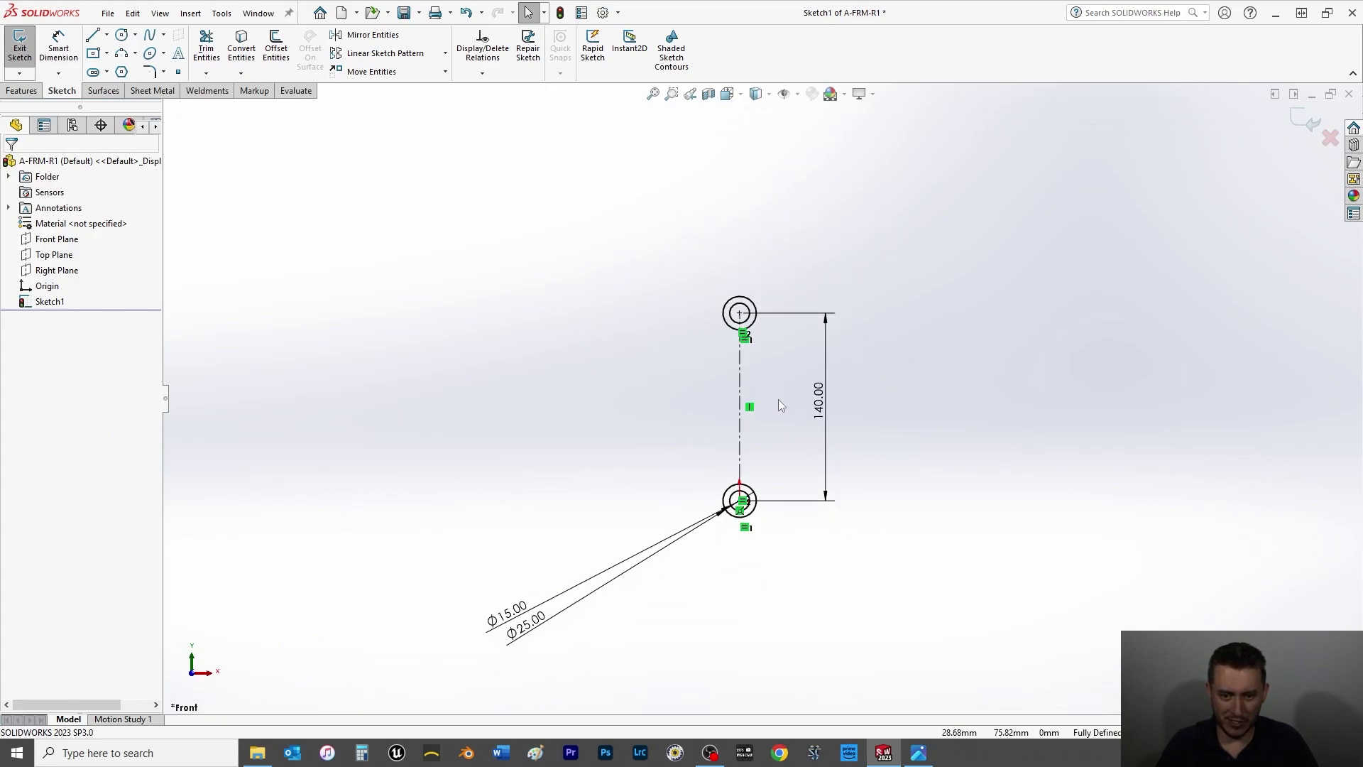
{"action": "scroll", "coordinate": [778, 399], "scroll_direction": "down", "scroll_amount": 2}
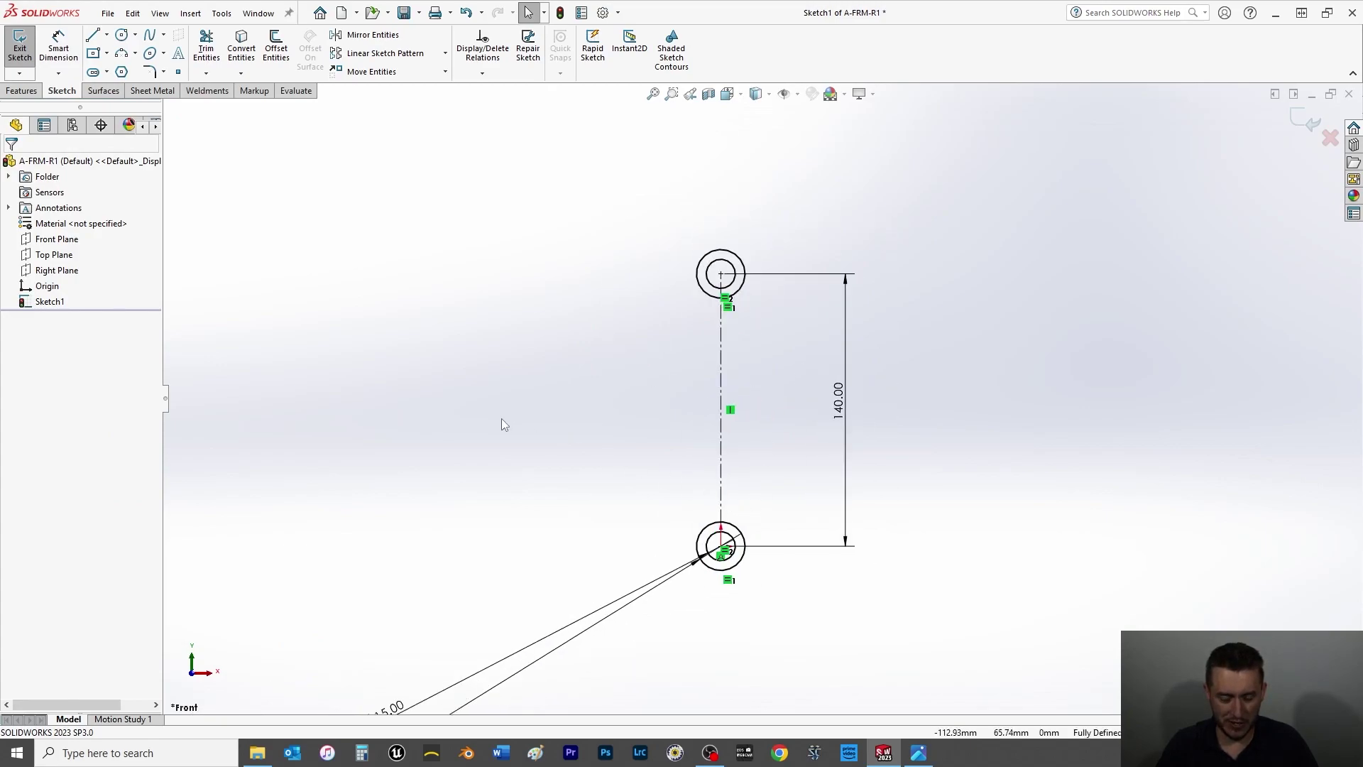
{"action": "scroll", "coordinate": [625, 452], "scroll_direction": "up", "scroll_amount": 2}
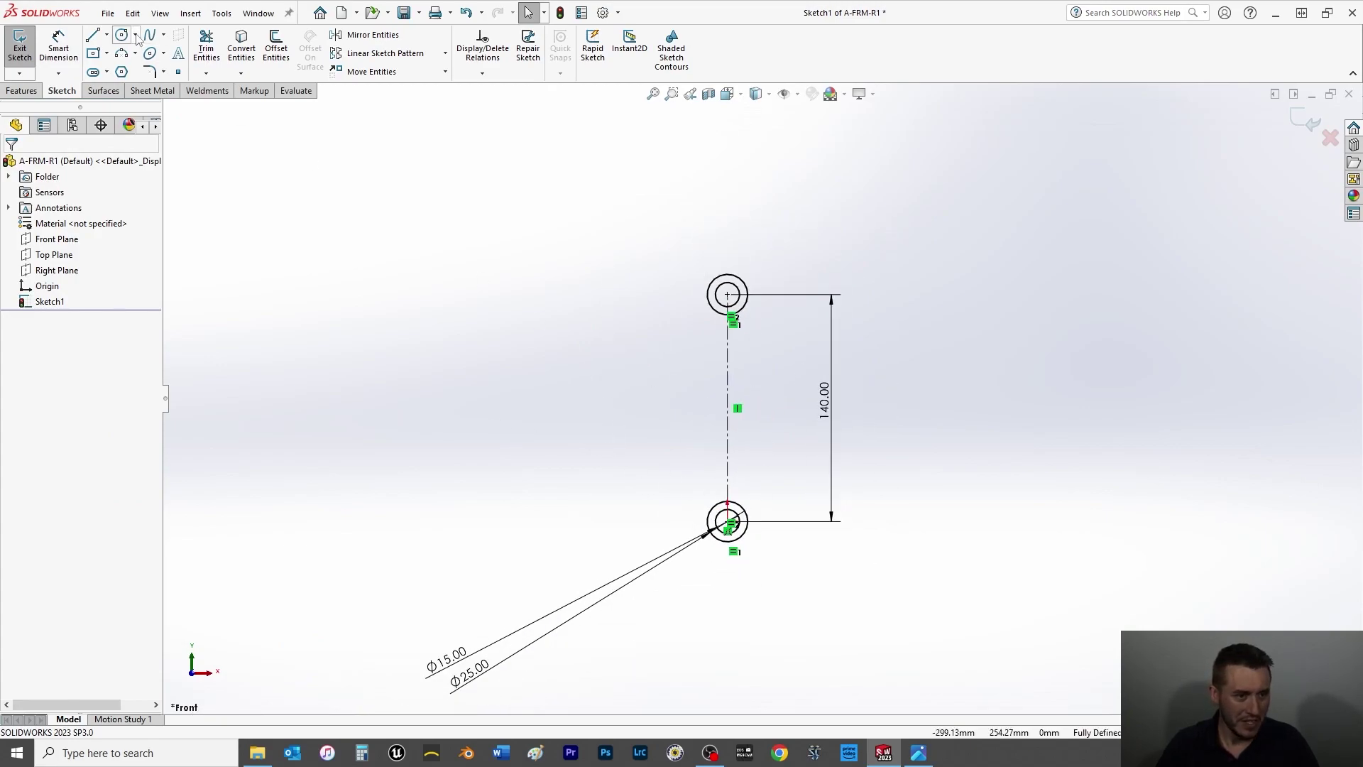
{"action": "left_click", "coordinate": [106, 36]}
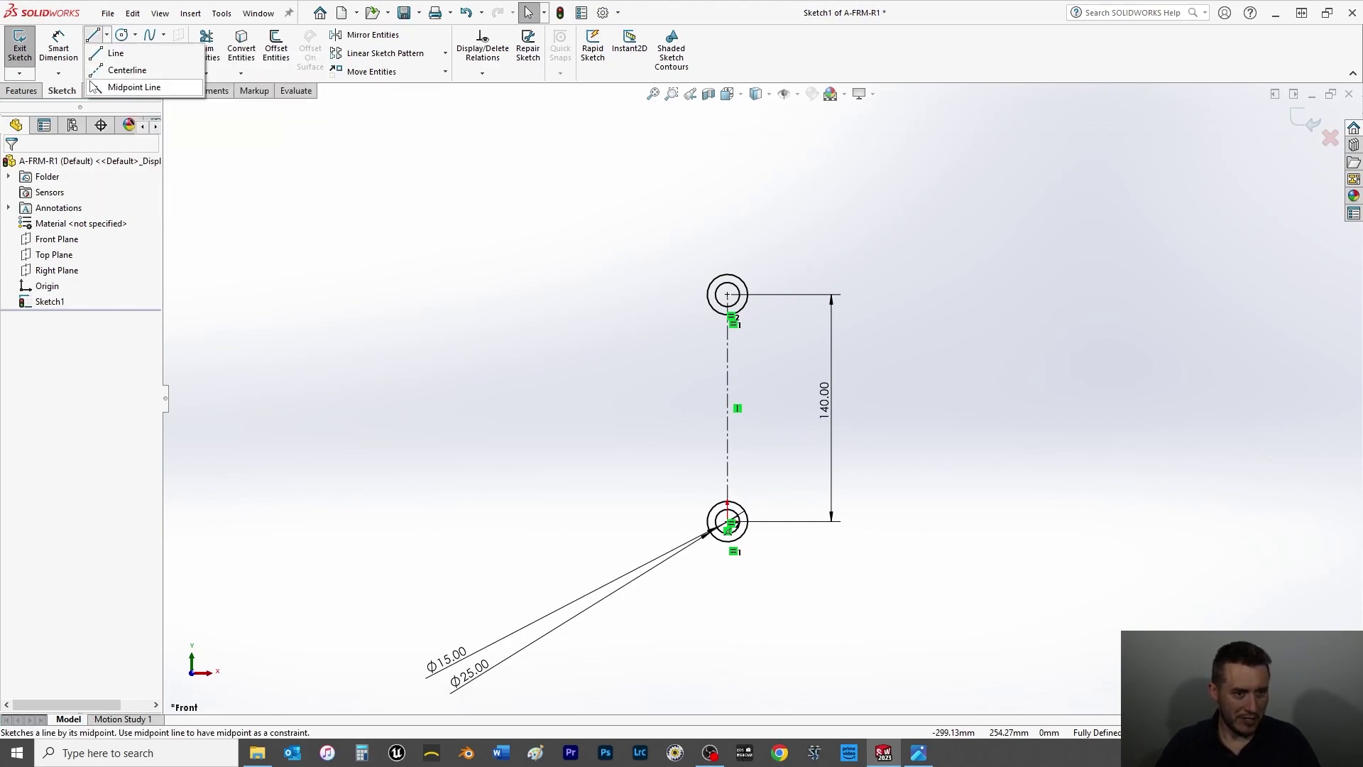
{"action": "left_click", "coordinate": [117, 67]}
{"action": "left_click", "coordinate": [728, 523]}
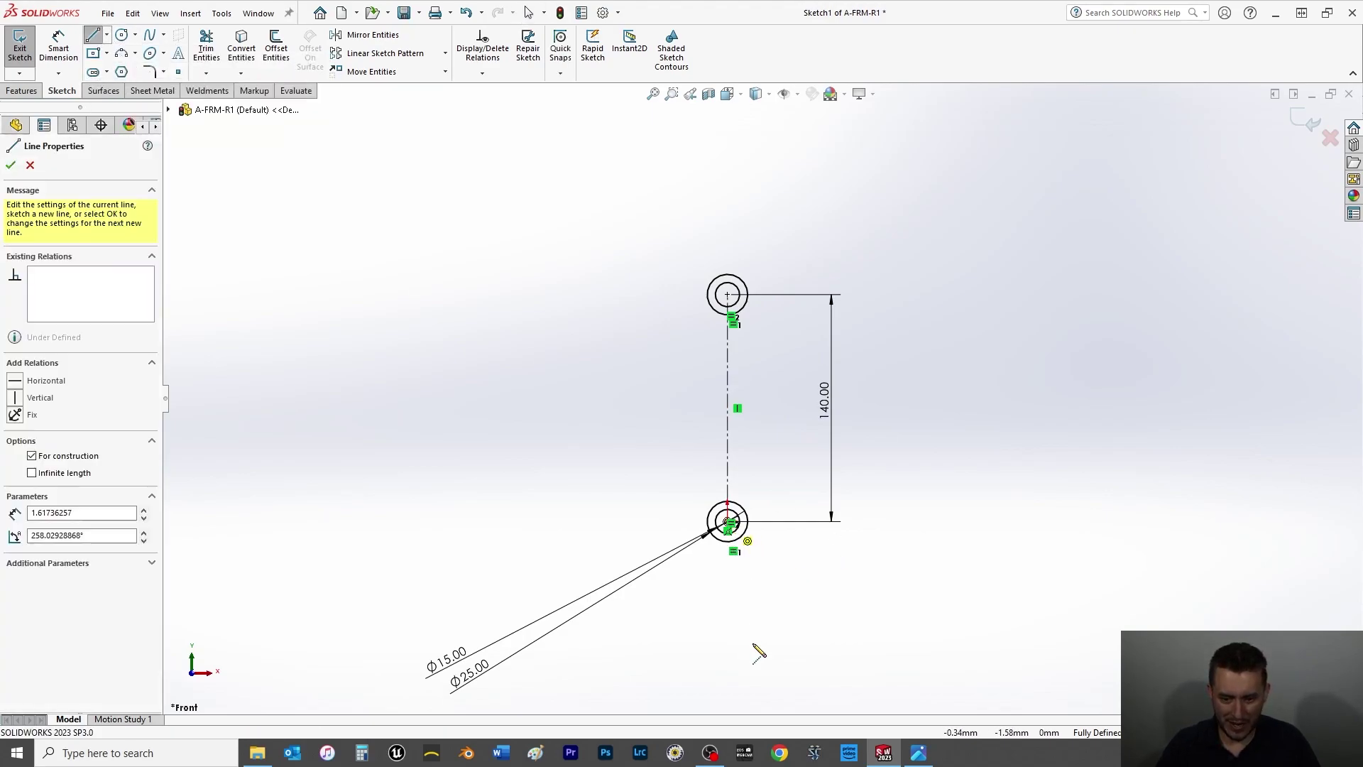
{"action": "scroll", "coordinate": [742, 664], "scroll_direction": "up", "scroll_amount": 2}
{"action": "left_click", "coordinate": [739, 658]}
{"action": "right_click", "coordinate": [830, 589]}
{"action": "left_click", "coordinate": [848, 598]}
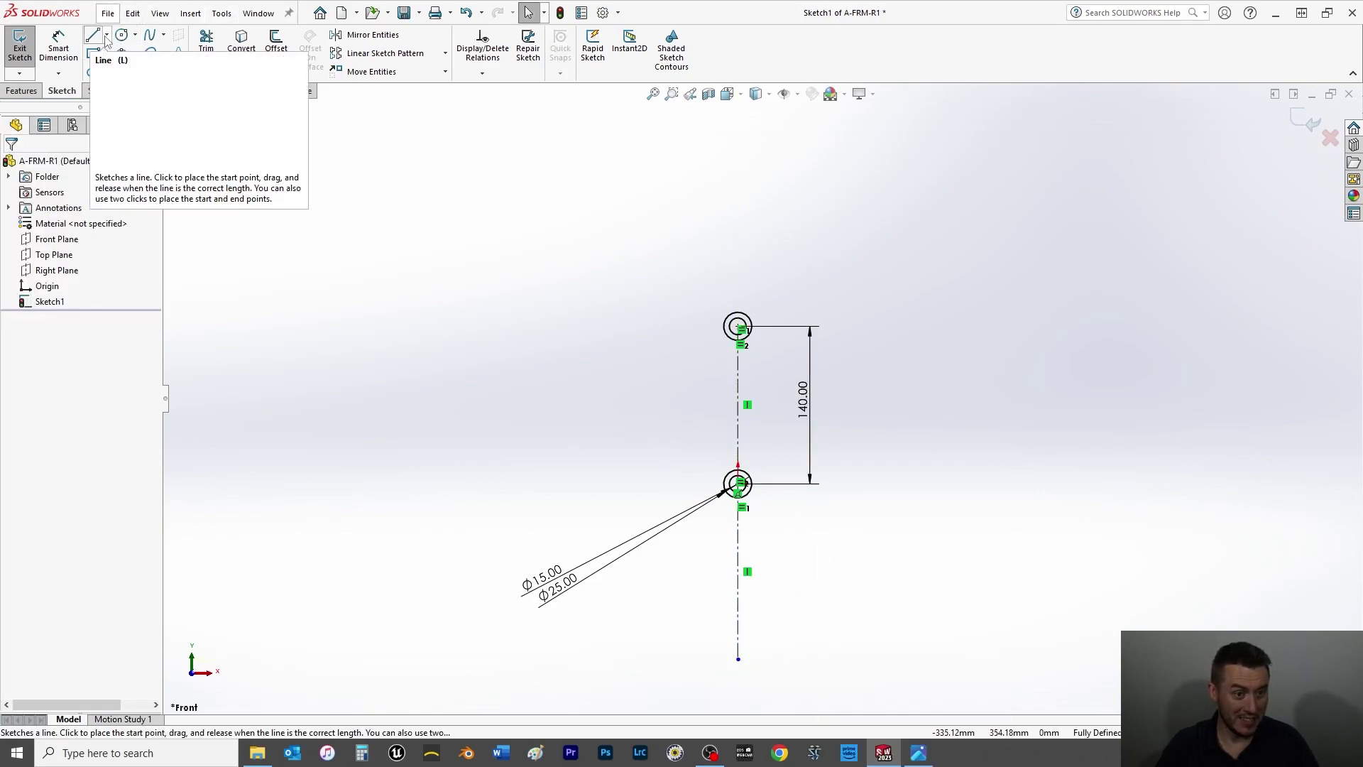
Dimension the centerline below the origin and set its length to 130 mm.
{"action": "left_click", "coordinate": [73, 49]}
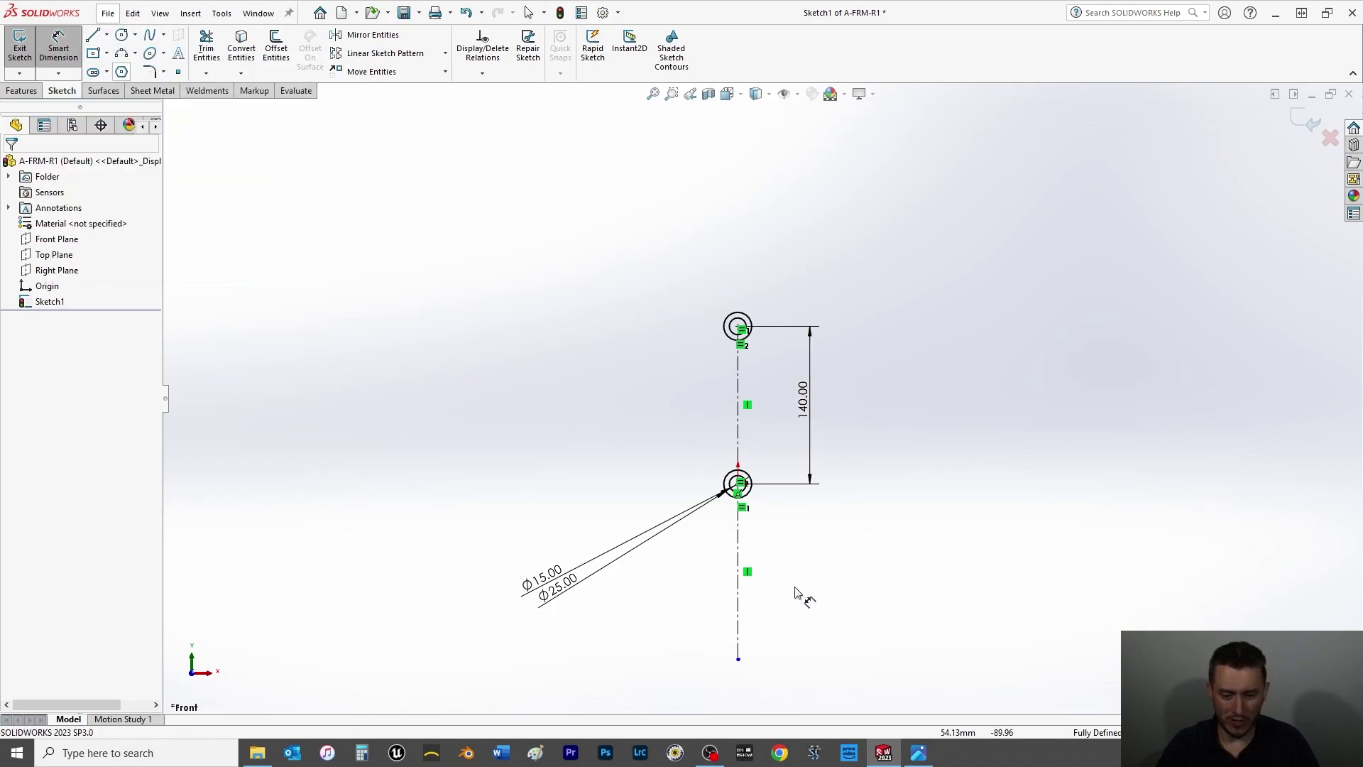
{"action": "left_click", "coordinate": [738, 606]}
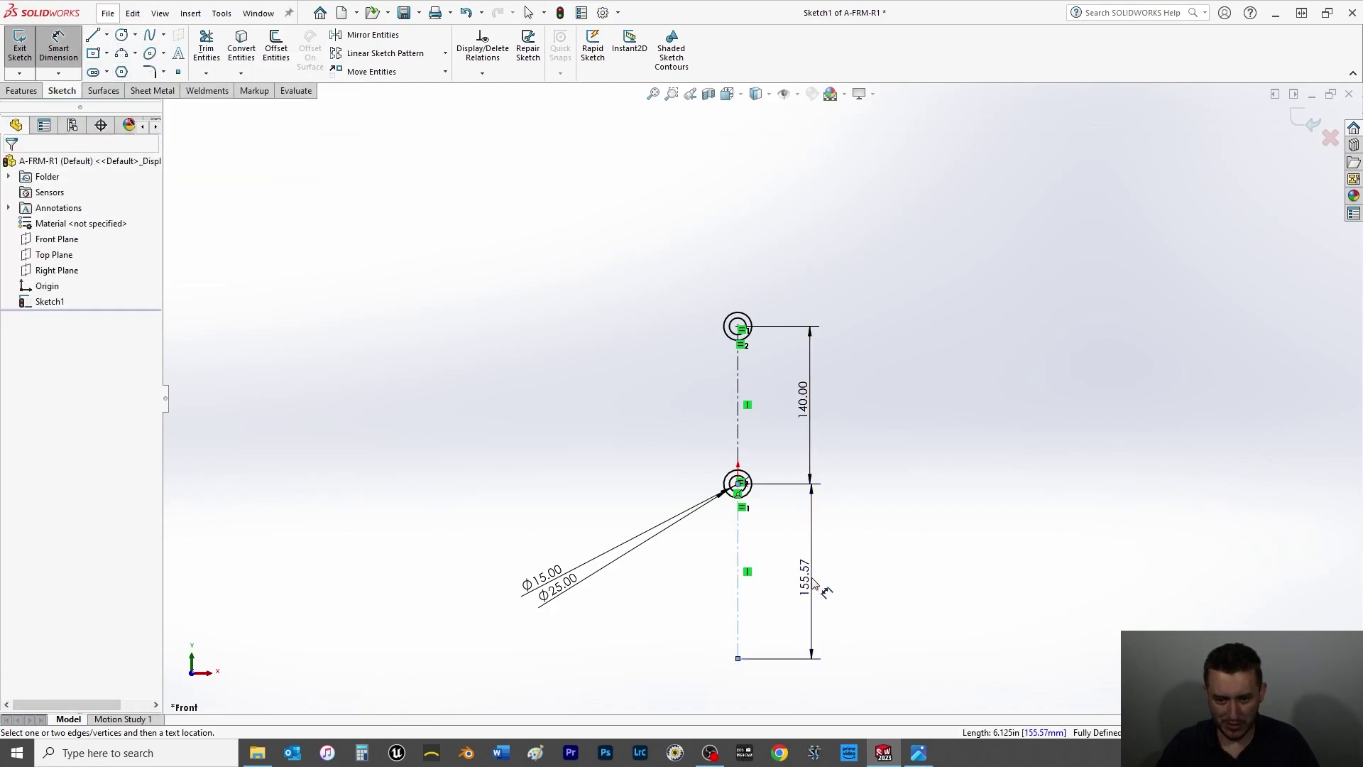
{"action": "left_click", "coordinate": [812, 575]}
{"action": "type", "text": "130"}
{"action": "key", "text": "Return"}
{"action": "key", "text": "Escape"}
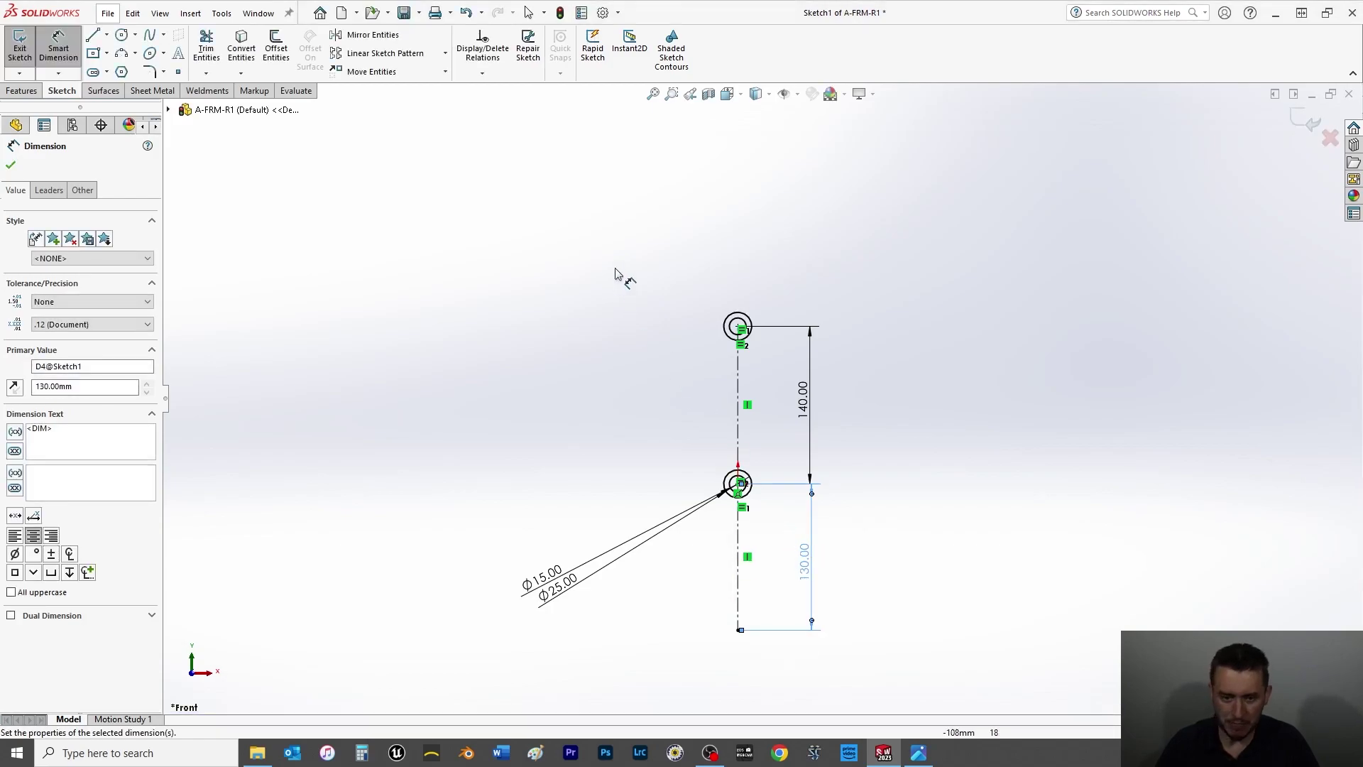
{"action": "left_click", "coordinate": [10, 165]}
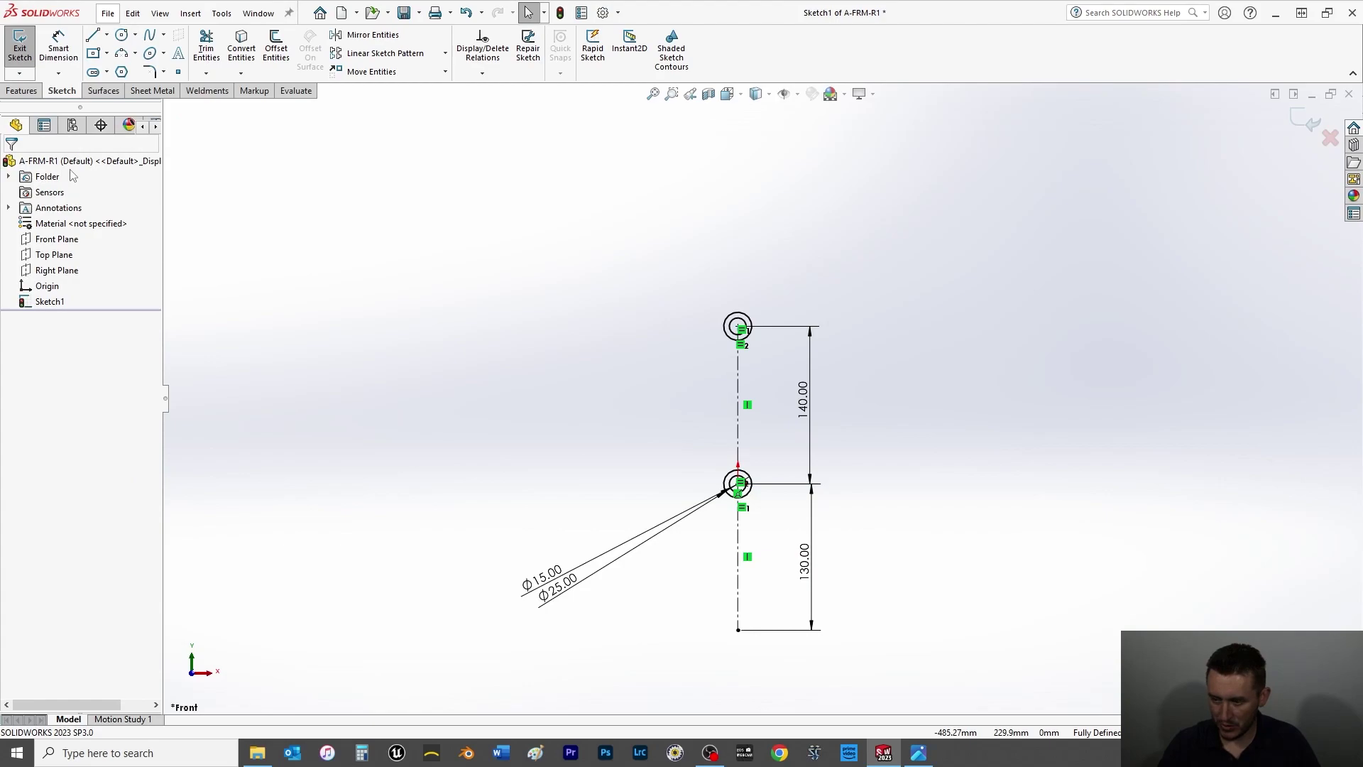
Draw a horizontal midpoint line about 248 mm long centred on the lower centerline's bottom endpoint and convert it to construction geometry.
{"action": "left_click", "coordinate": [106, 35]}
{"action": "left_click", "coordinate": [124, 86]}
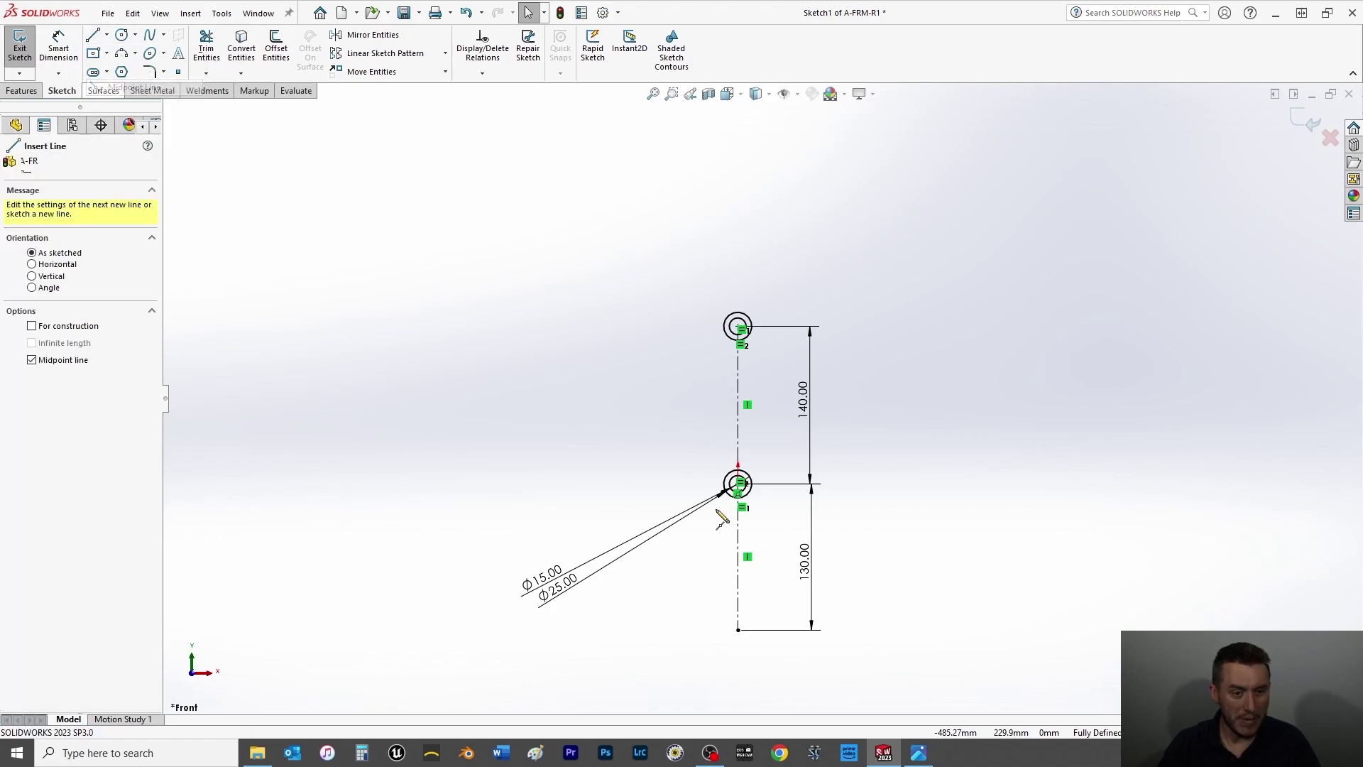
{"action": "left_click", "coordinate": [739, 630]}
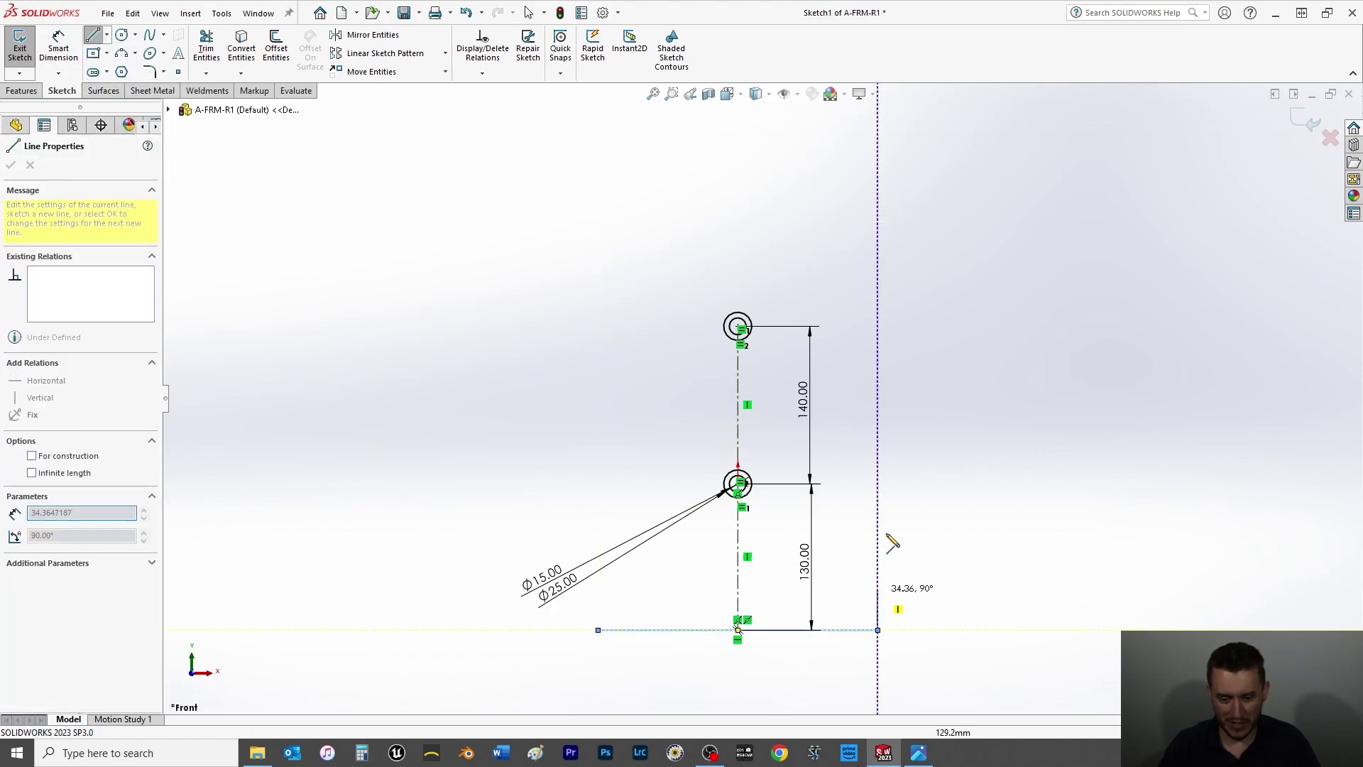
{"action": "right_click", "coordinate": [898, 505]}
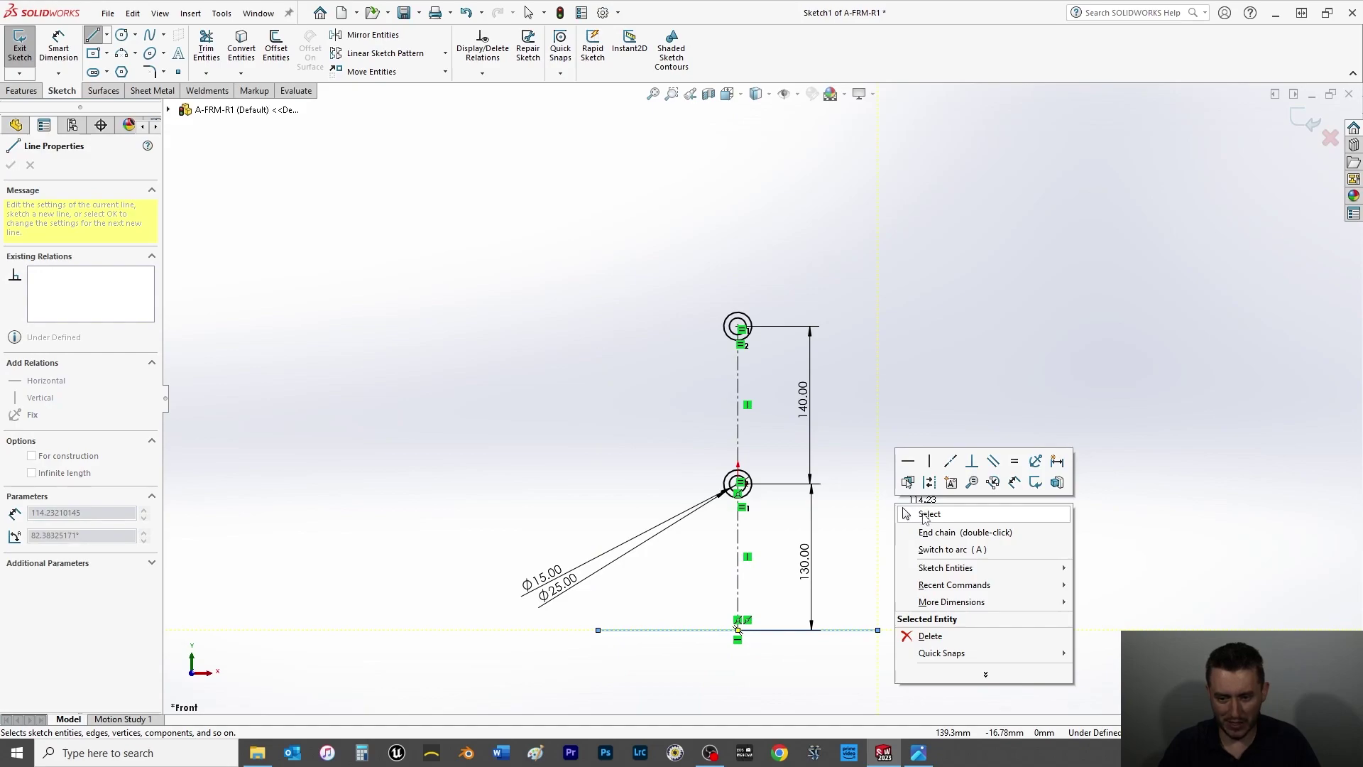
{"action": "left_click", "coordinate": [925, 515]}
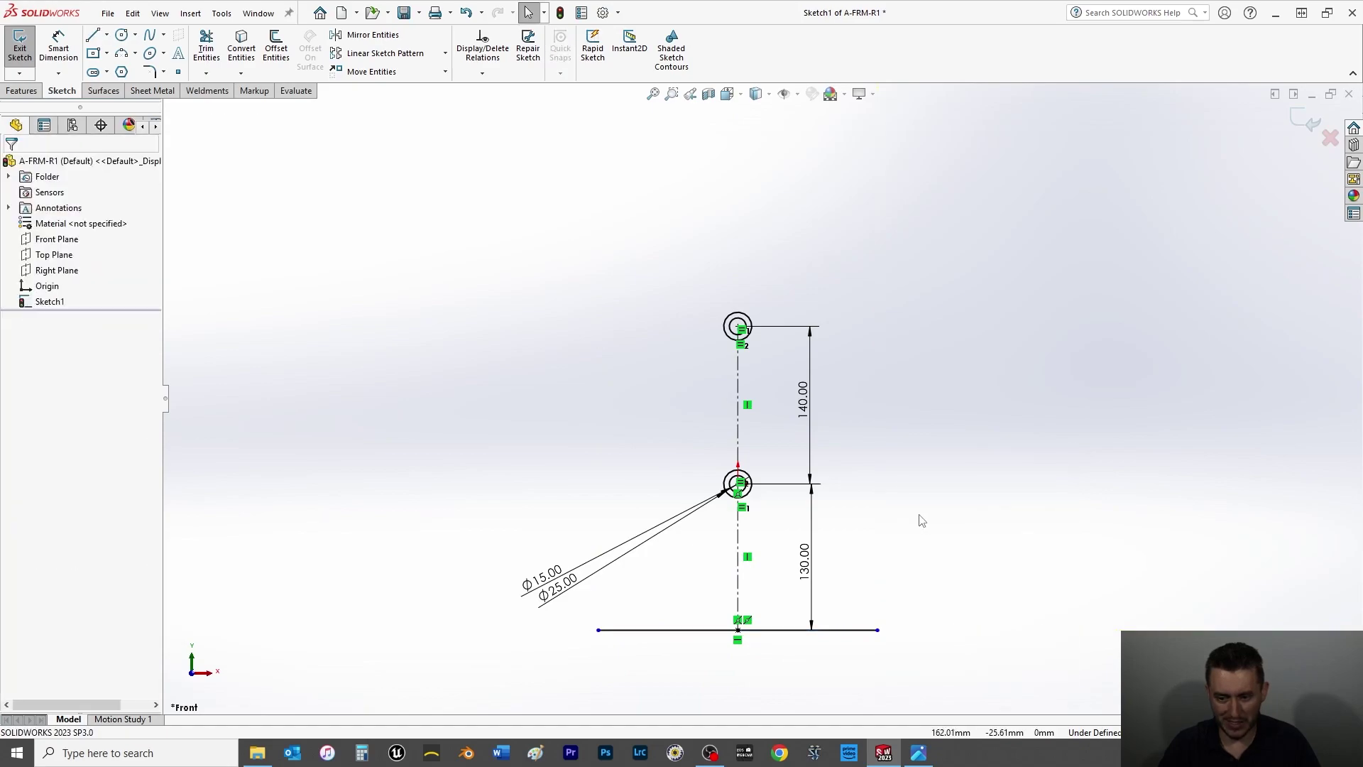
{"action": "right_click", "coordinate": [861, 631]}
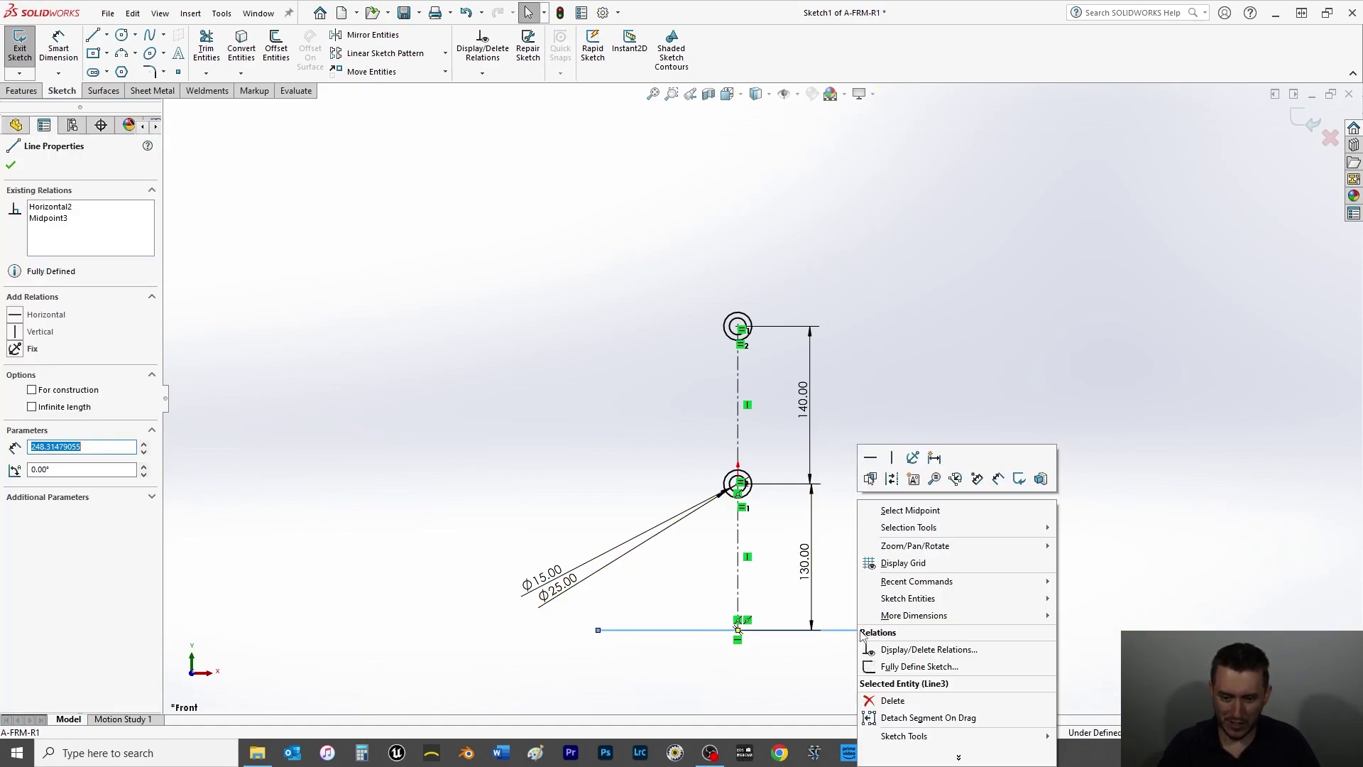
{"action": "left_click", "coordinate": [892, 480]}
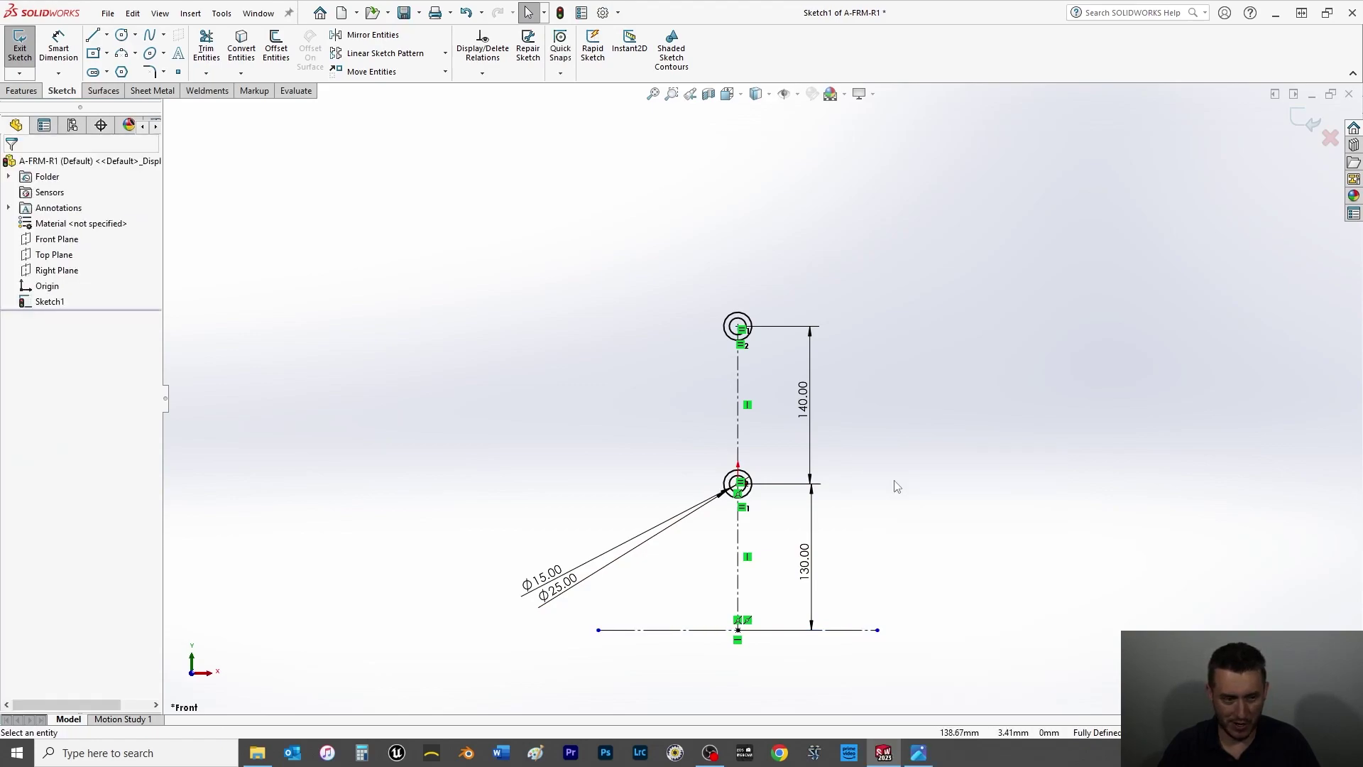
Move the 130 mm and 140 mm vertical dimensions farther to the right of the sketch geometry.
{"action": "left_click", "coordinate": [864, 631]}
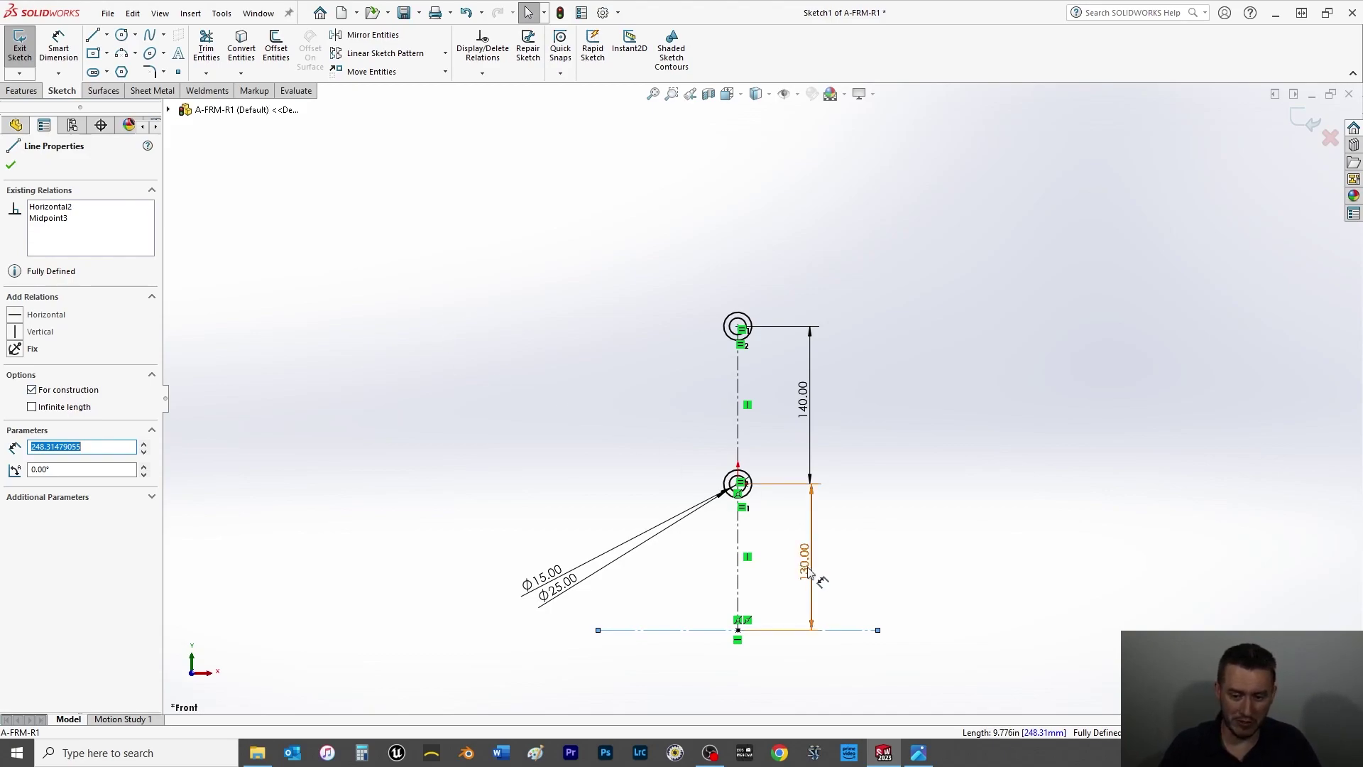
{"action": "left_click_drag", "start_coordinate": [815, 561], "coordinate": [1017, 563]}
{"action": "left_click_drag", "start_coordinate": [794, 398], "coordinate": [982, 408]}
{"action": "left_click", "coordinate": [426, 228]}
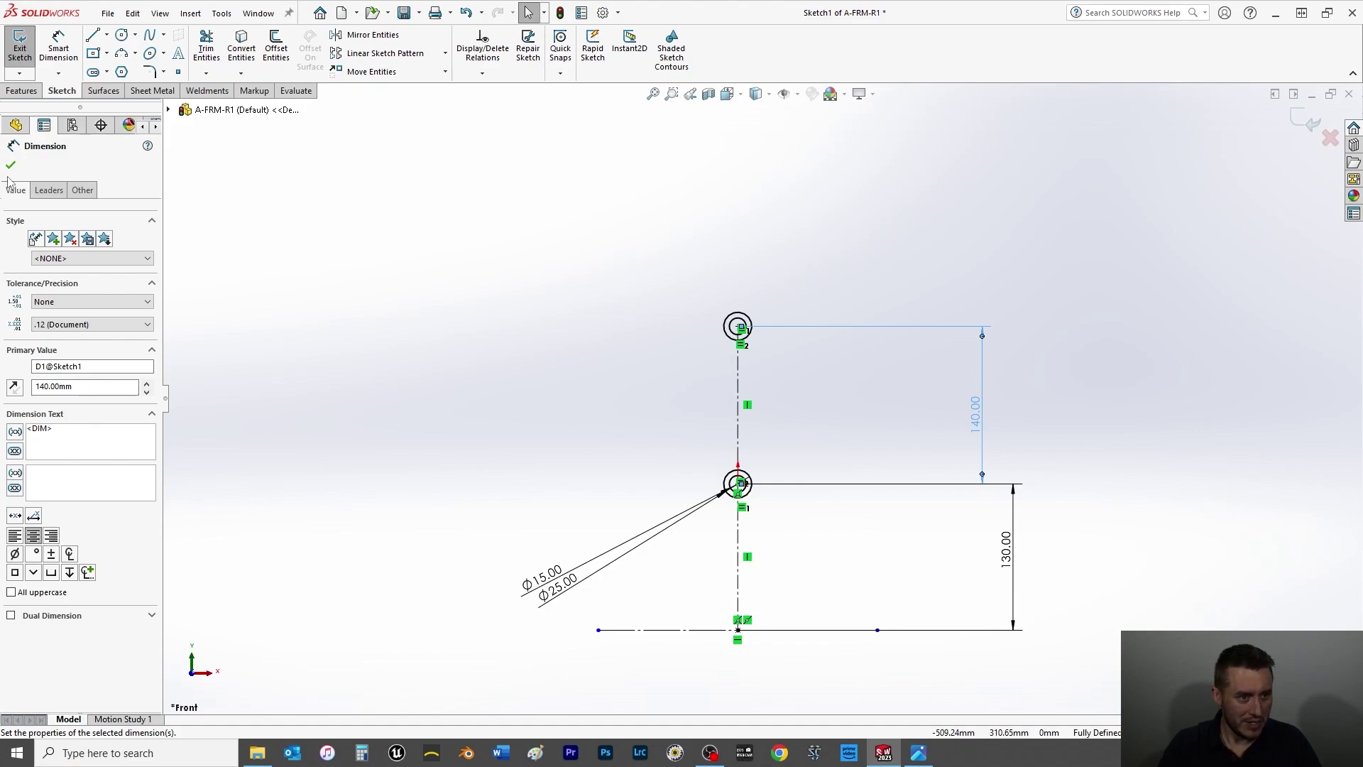
Draw a solid line from the top quadrant point of the upper outer circle to the left end of the horizontal construction line.
{"action": "left_click", "coordinate": [93, 36]}
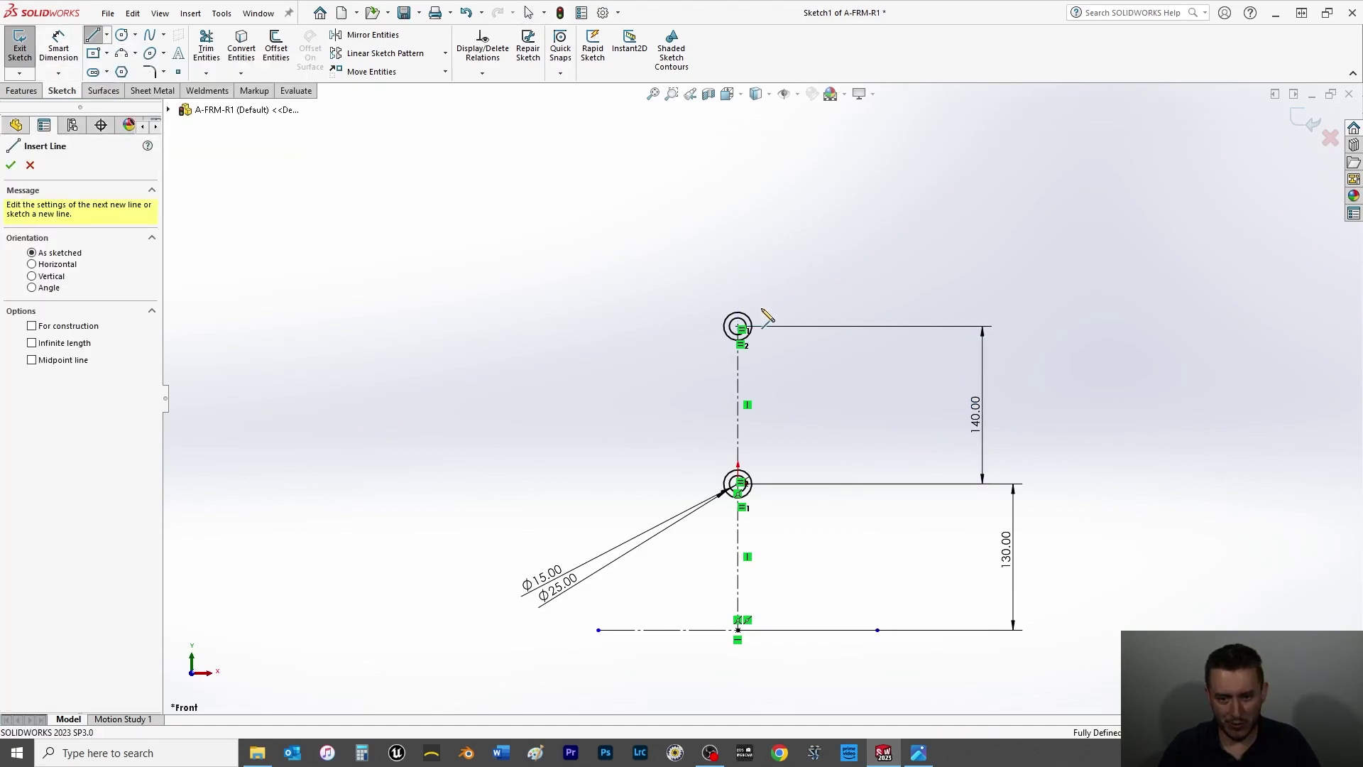
{"action": "scroll", "coordinate": [756, 284], "scroll_direction": "down", "scroll_amount": 3}
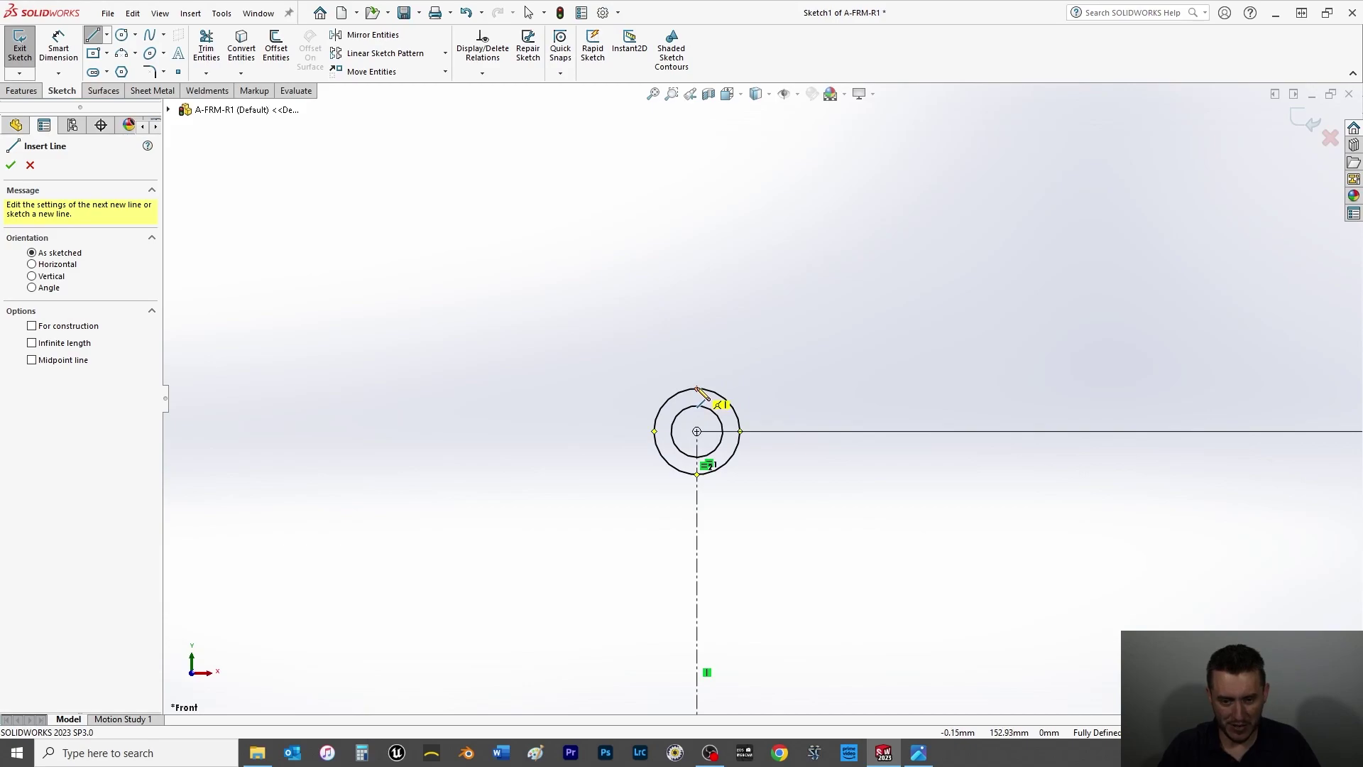
{"action": "left_click", "coordinate": [696, 389]}
{"action": "scroll", "coordinate": [703, 625], "scroll_direction": "up", "scroll_amount": 5}
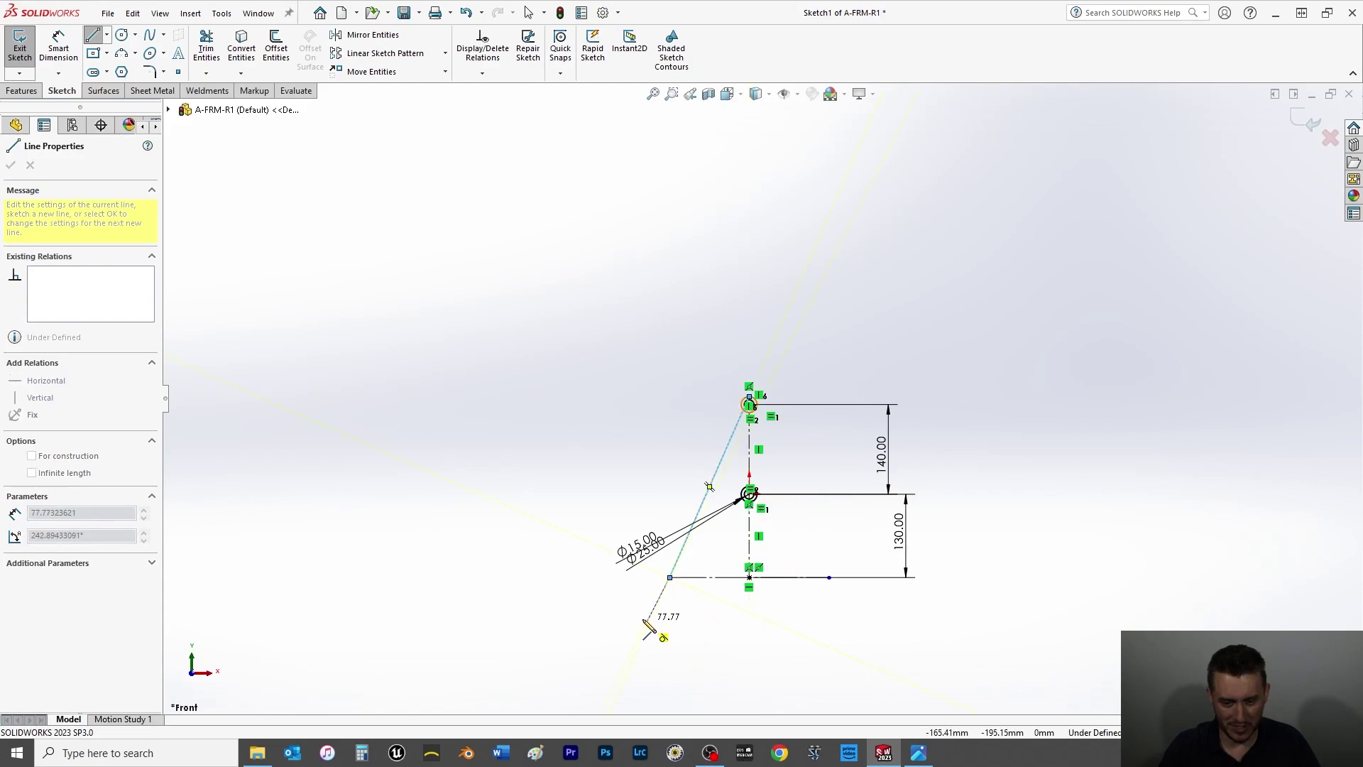
{"action": "right_click", "coordinate": [648, 591]}
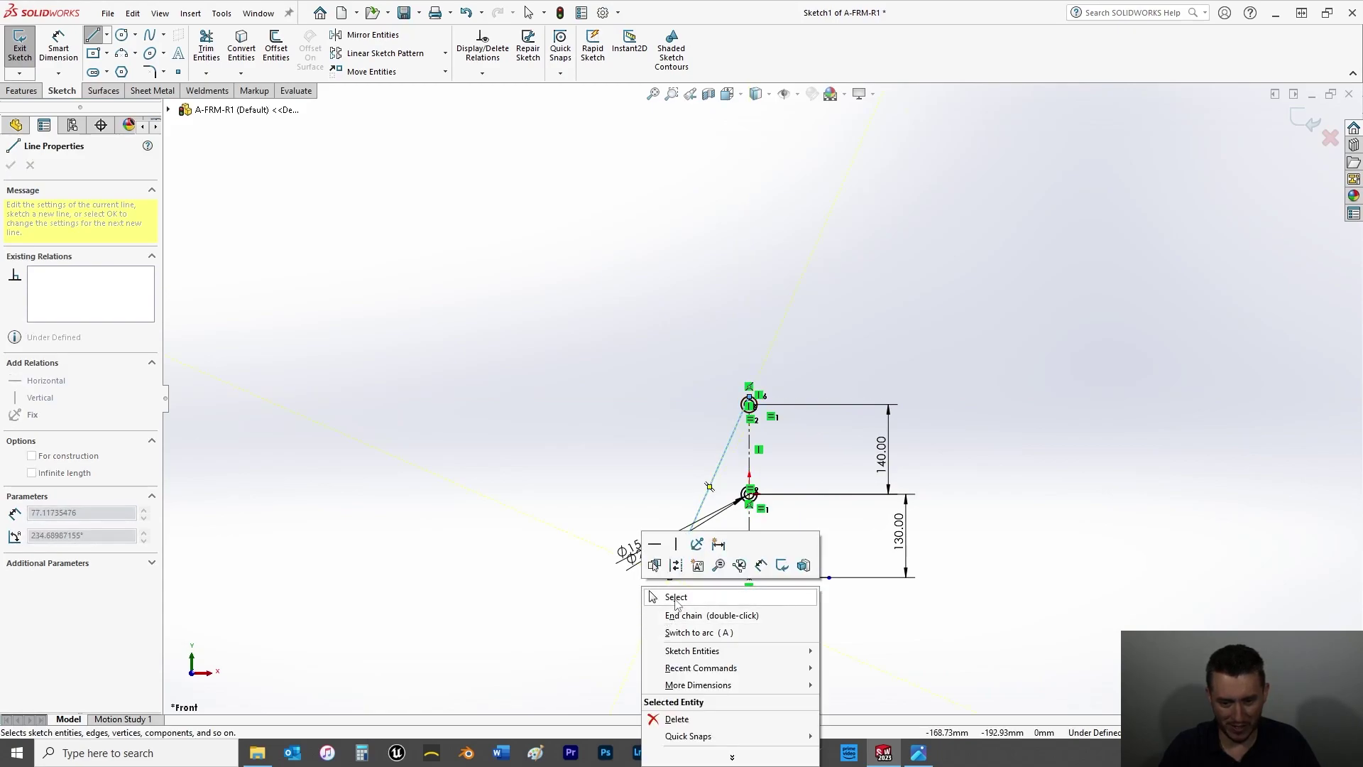
{"action": "left_click", "coordinate": [675, 598]}
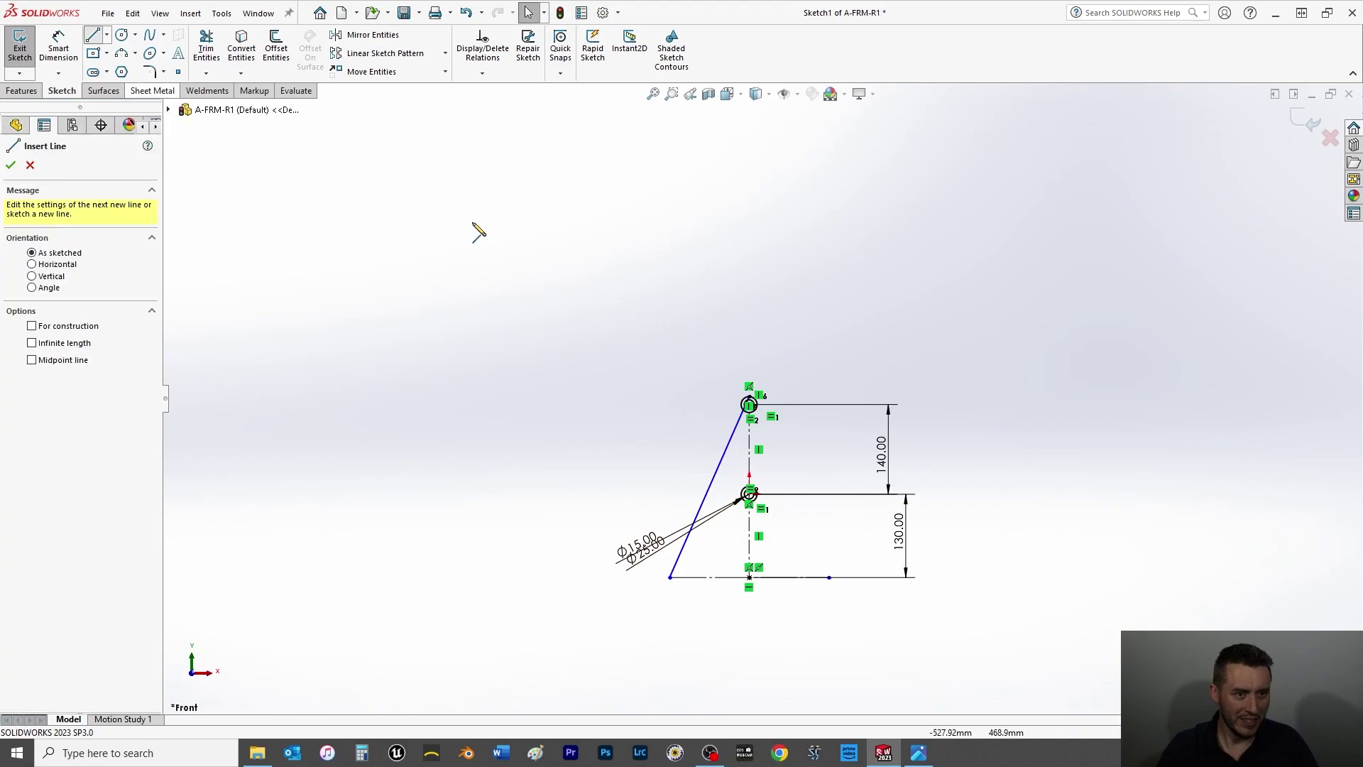
Draw a solid line from the upper outer circle's top point to the right end of the horizontal construction line.
{"action": "scroll", "coordinate": [750, 399], "scroll_direction": "down", "scroll_amount": 6}
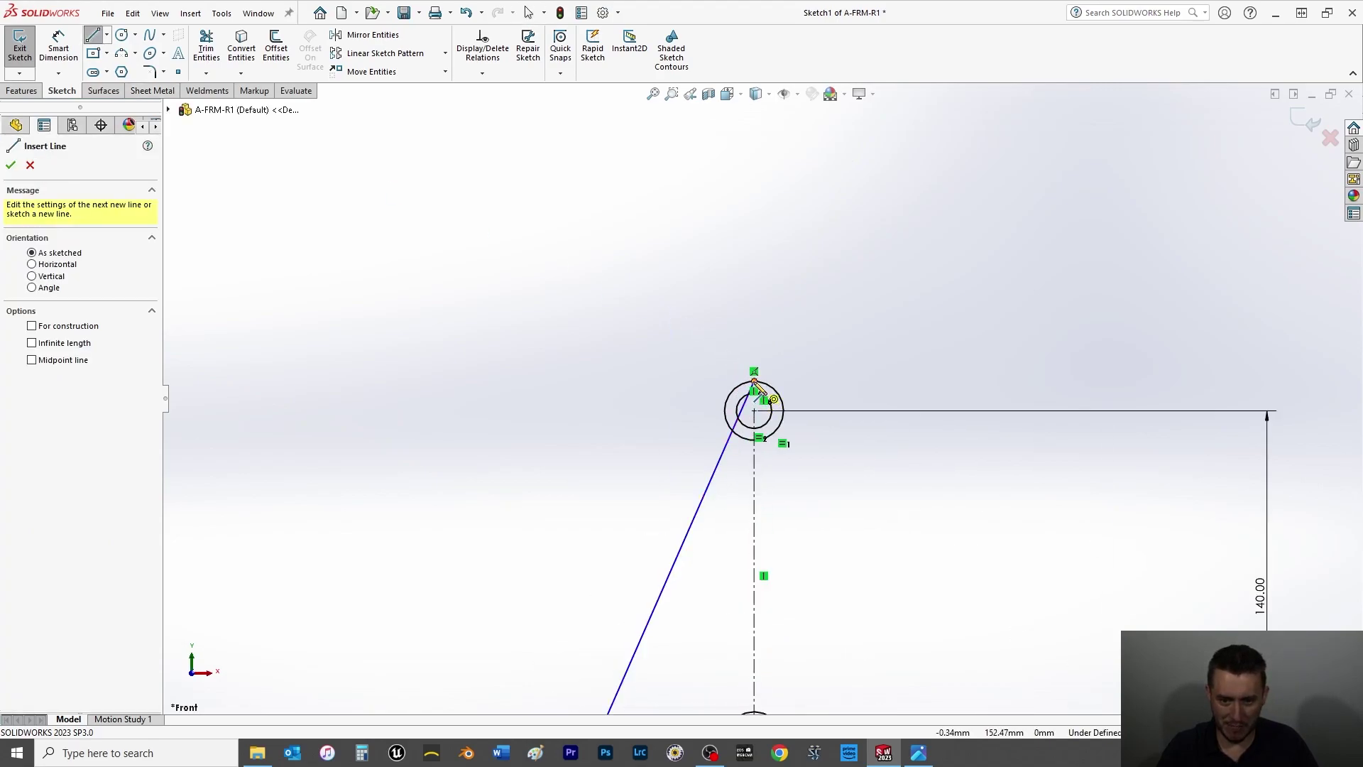
{"action": "left_click", "coordinate": [754, 384]}
{"action": "scroll", "coordinate": [973, 689], "scroll_direction": "up", "scroll_amount": 4}
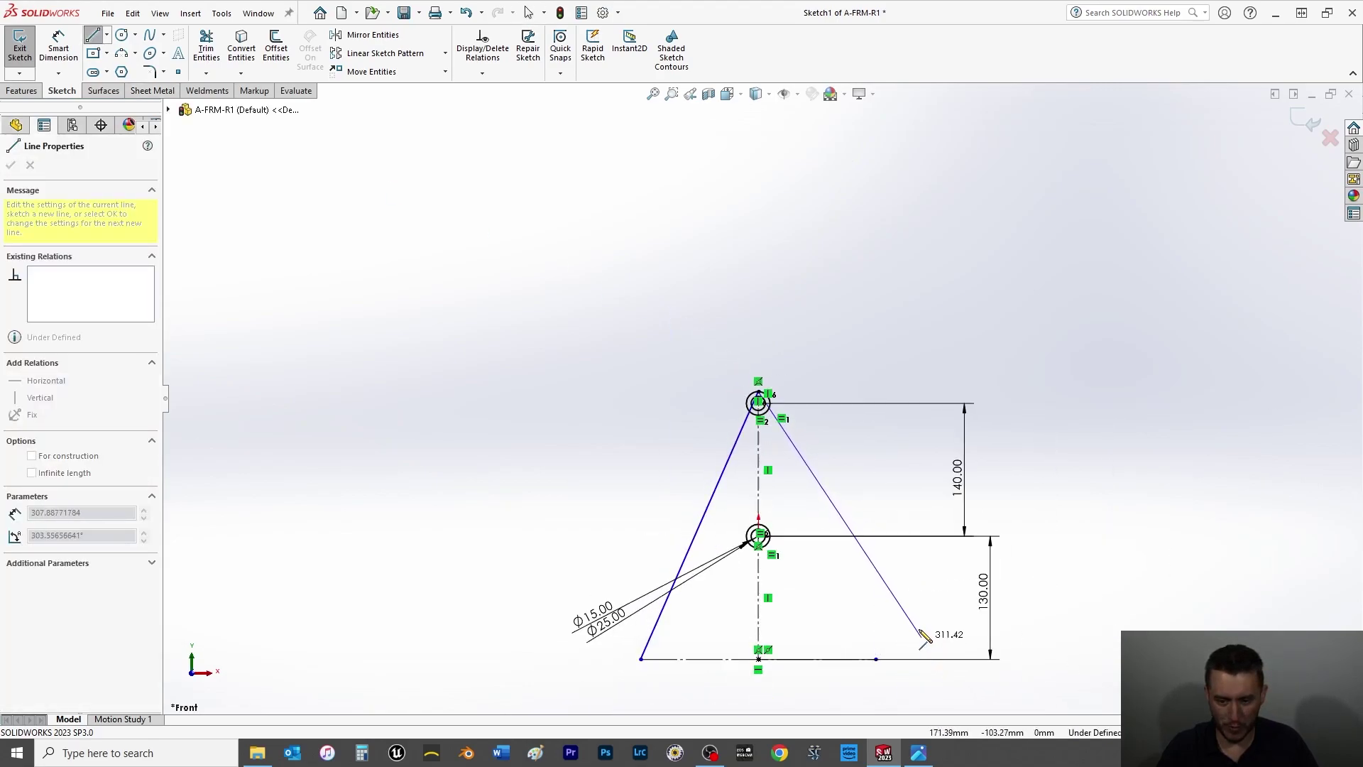
{"action": "left_click", "coordinate": [875, 659]}
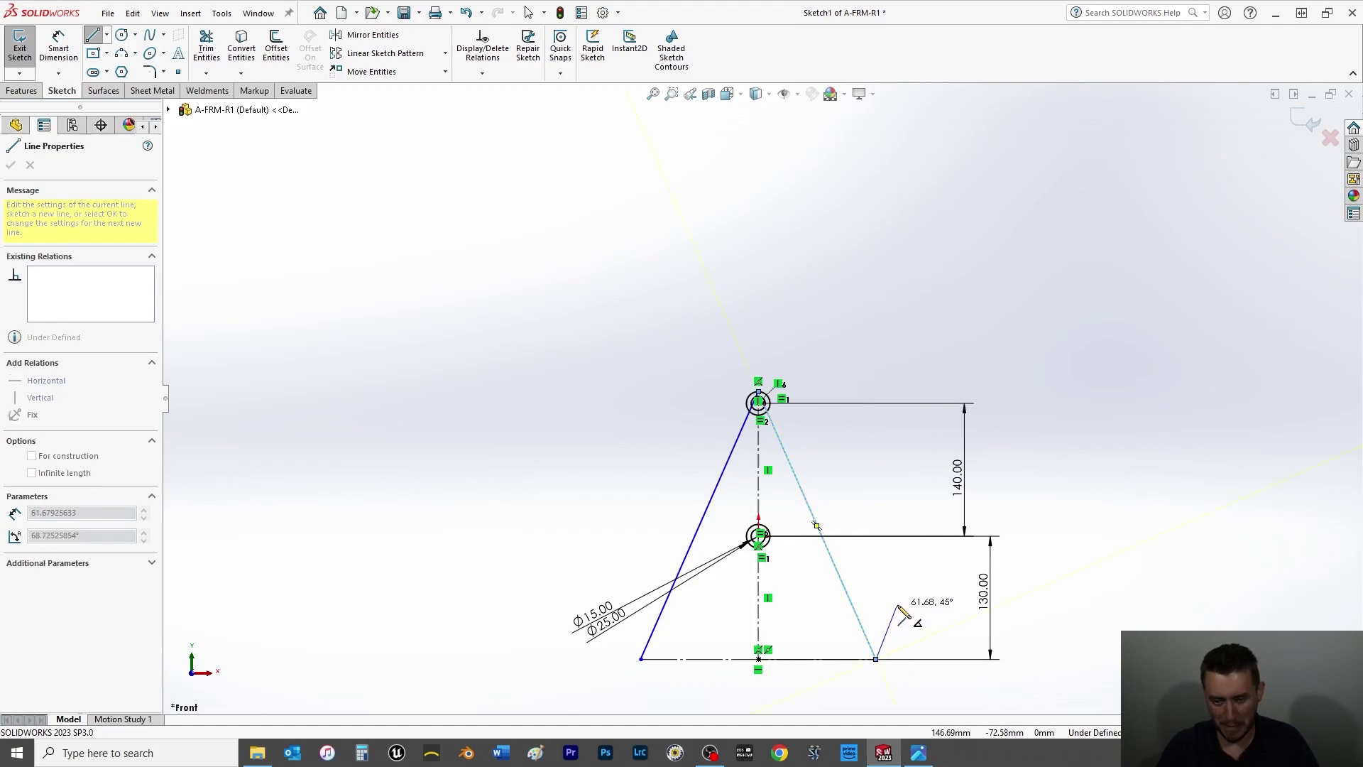
{"action": "right_click", "coordinate": [899, 607]}
{"action": "left_click", "coordinate": [919, 599]}
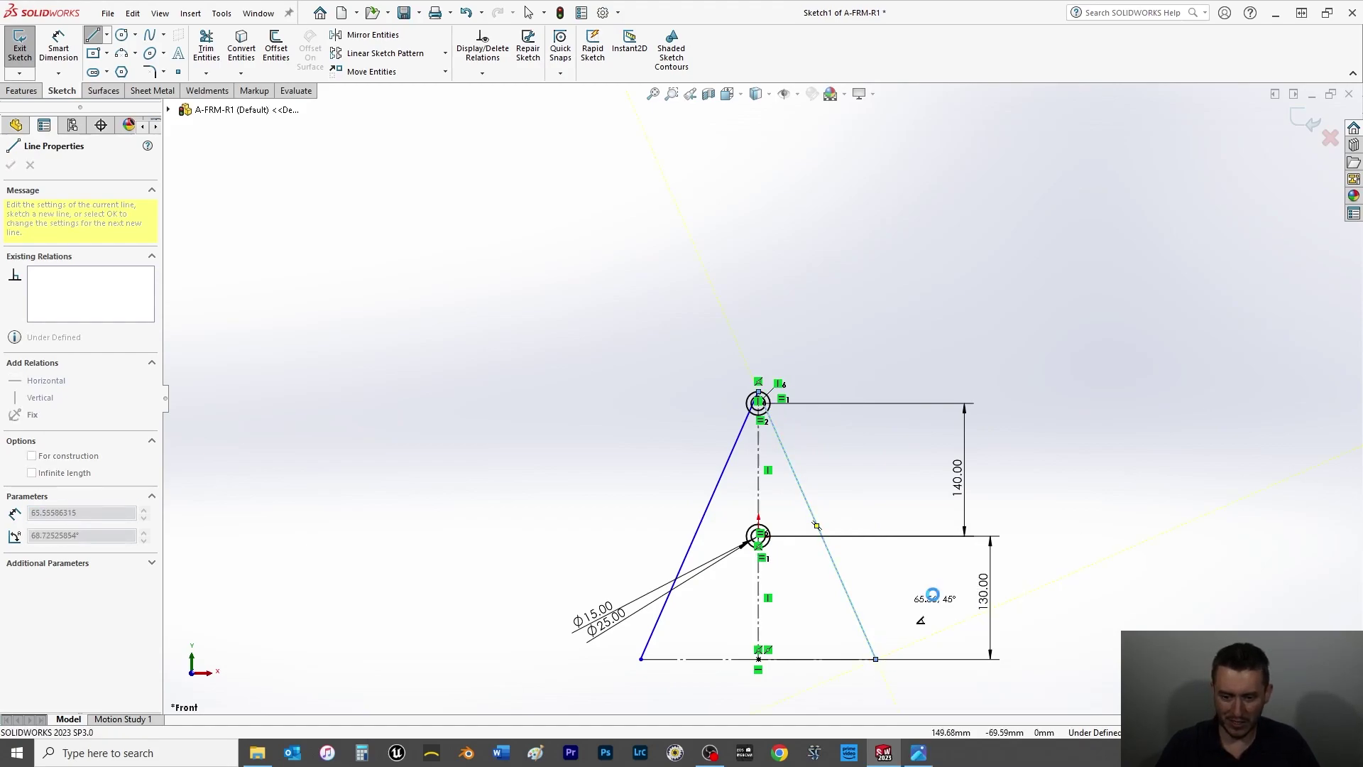
Dimension the angle between the two slanted lines, place it below the base line, and set it to 40 degrees.
{"action": "left_click", "coordinate": [59, 44]}
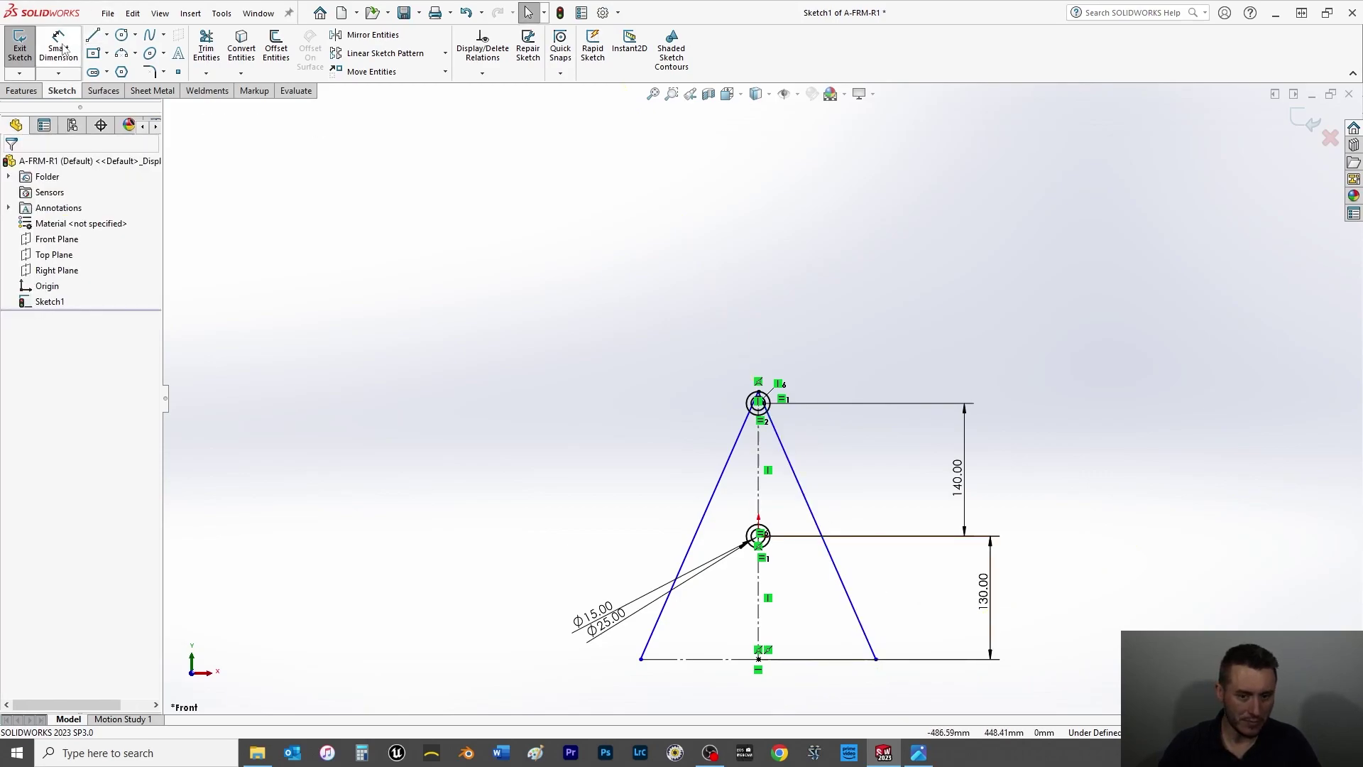
{"action": "left_click", "coordinate": [709, 509]}
{"action": "left_click", "coordinate": [811, 518]}
{"action": "scroll", "coordinate": [761, 406], "scroll_direction": "up", "scroll_amount": 2}
{"action": "left_click", "coordinate": [781, 636]}
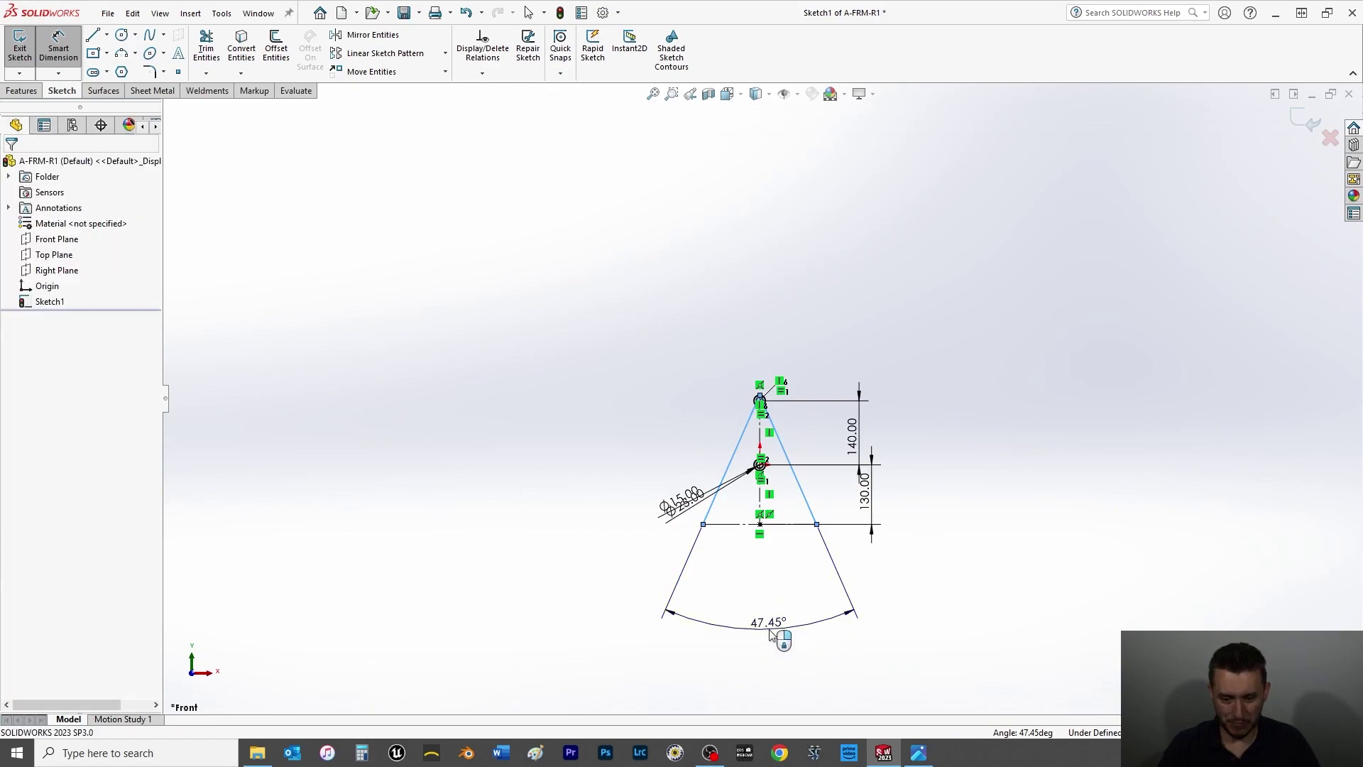
{"action": "type", "text": "40"}
{"action": "key", "text": "Return"}
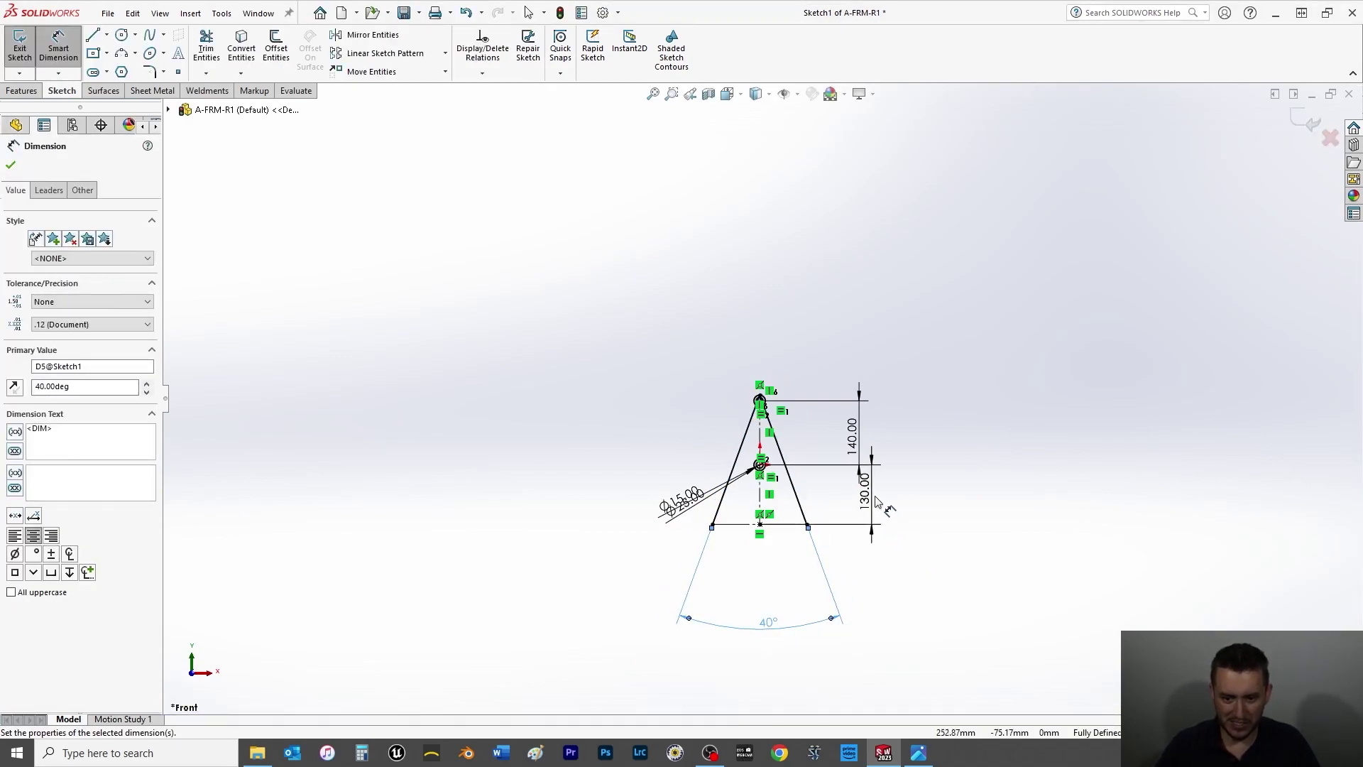
{"action": "scroll", "coordinate": [741, 529], "scroll_direction": "down", "scroll_amount": 3}
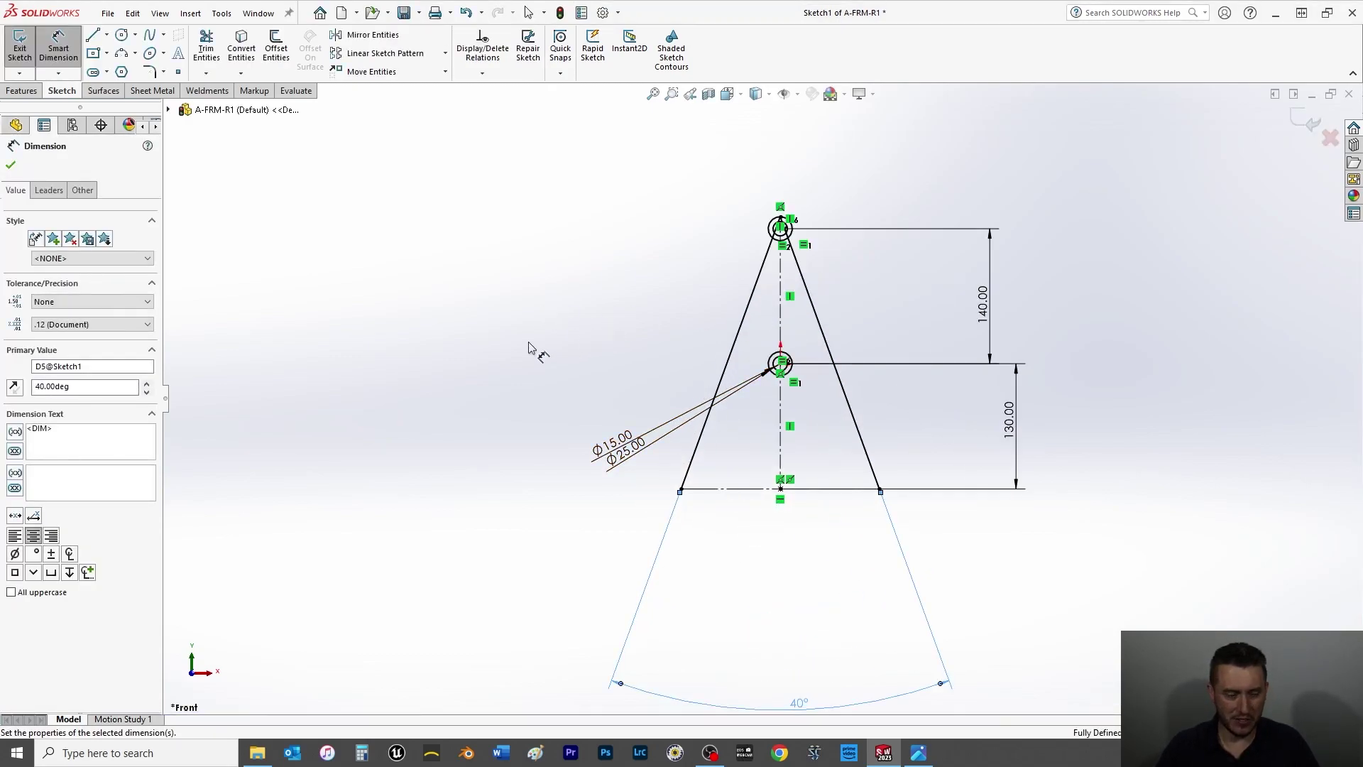
{"action": "key", "text": "Escape"}
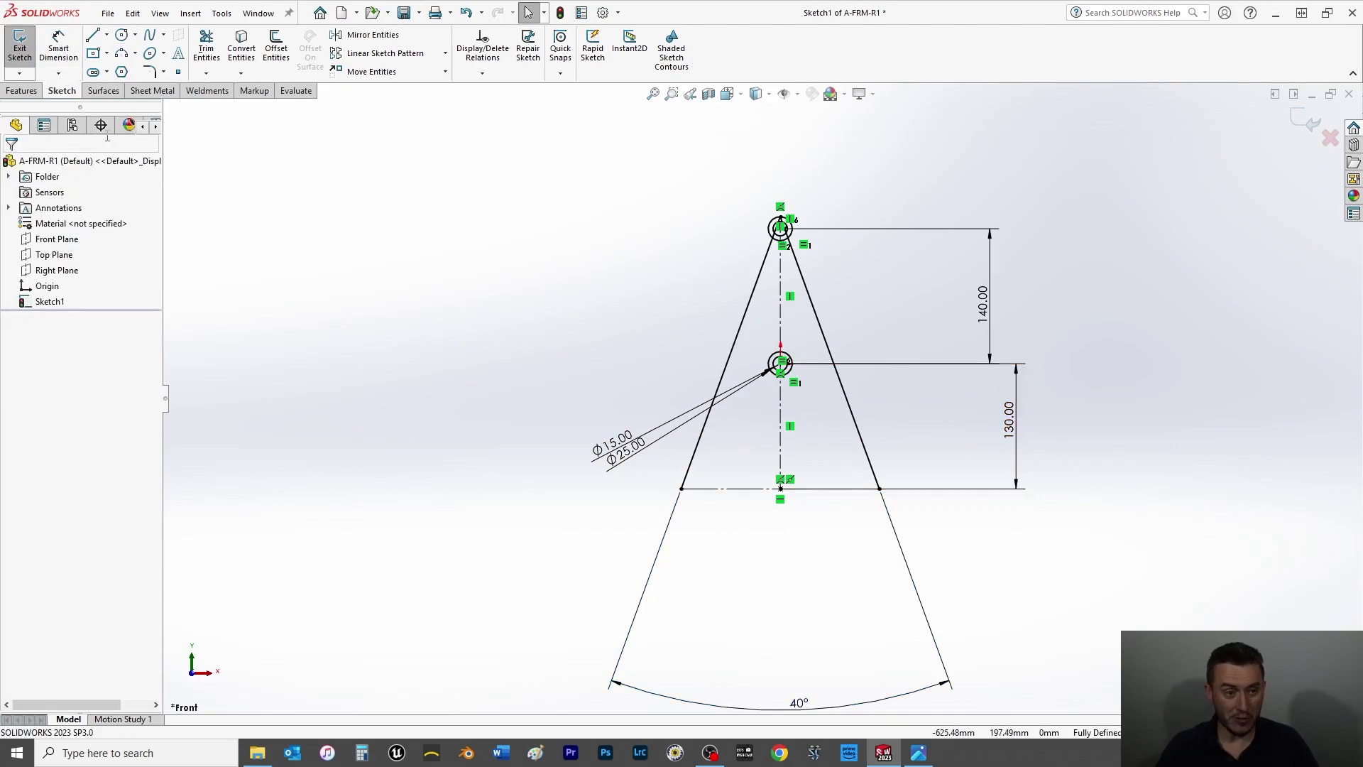
Add a driven overall height dimension from the upper outer circle's top point to the right leg's lower end, placed beyond the existing vertical dimensions.
{"action": "left_click", "coordinate": [63, 40]}
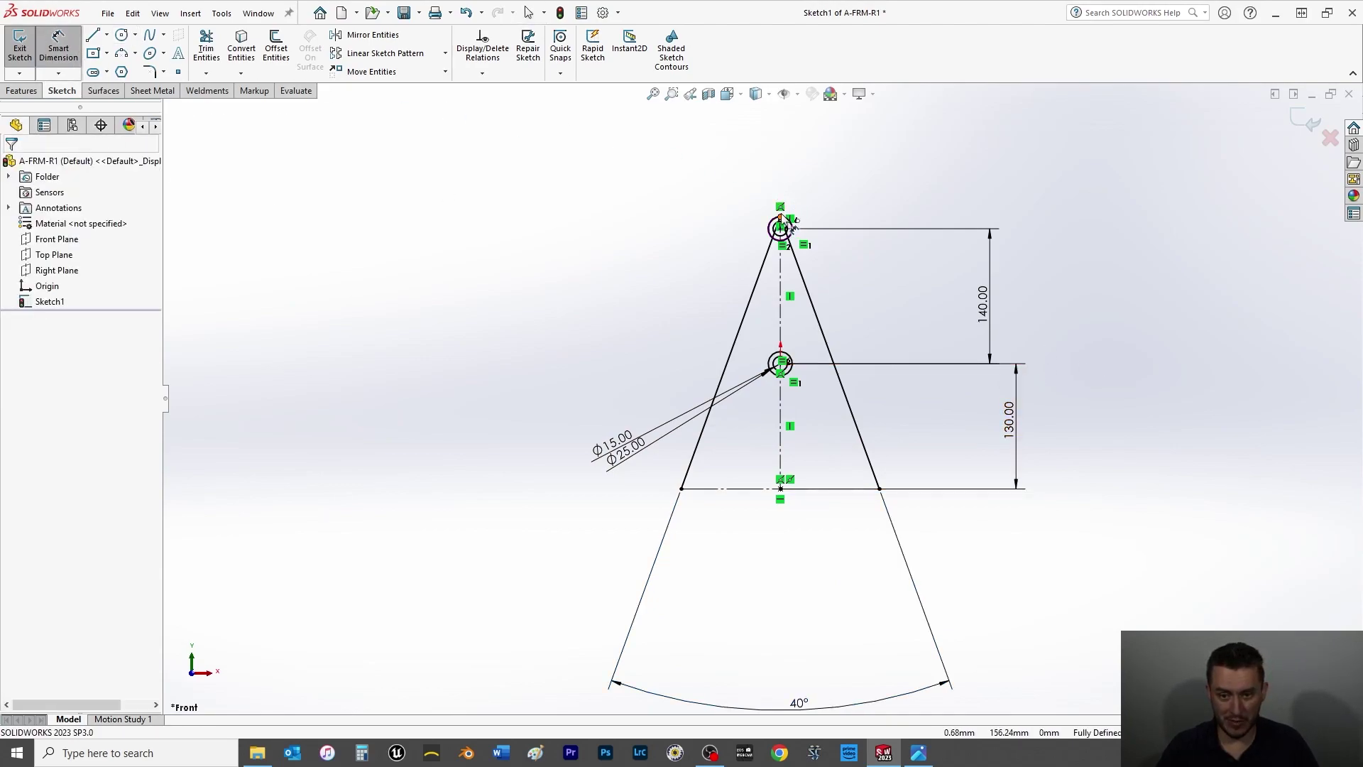
{"action": "left_click", "coordinate": [783, 219]}
{"action": "left_click", "coordinate": [881, 490]}
{"action": "left_click", "coordinate": [1177, 397]}
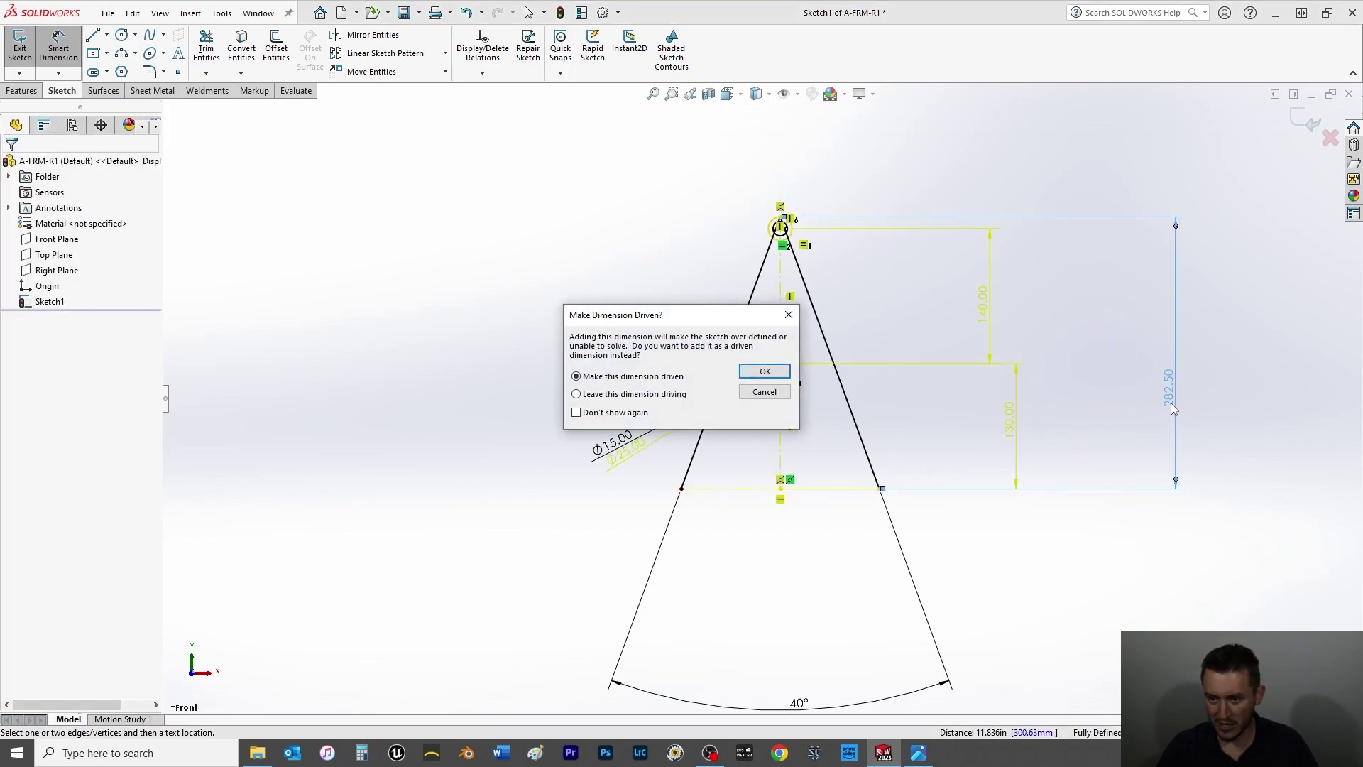
{"action": "left_click", "coordinate": [764, 372]}
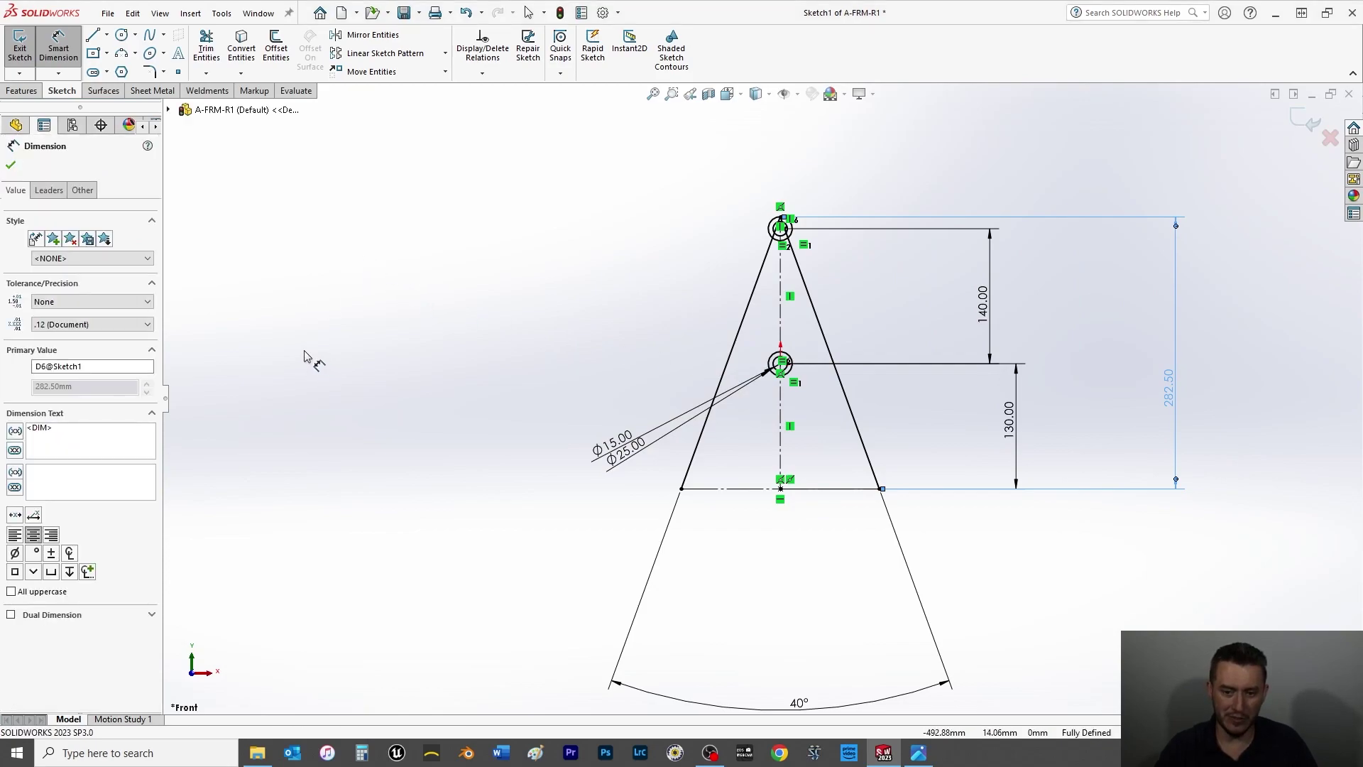
{"action": "left_click", "coordinate": [12, 164]}
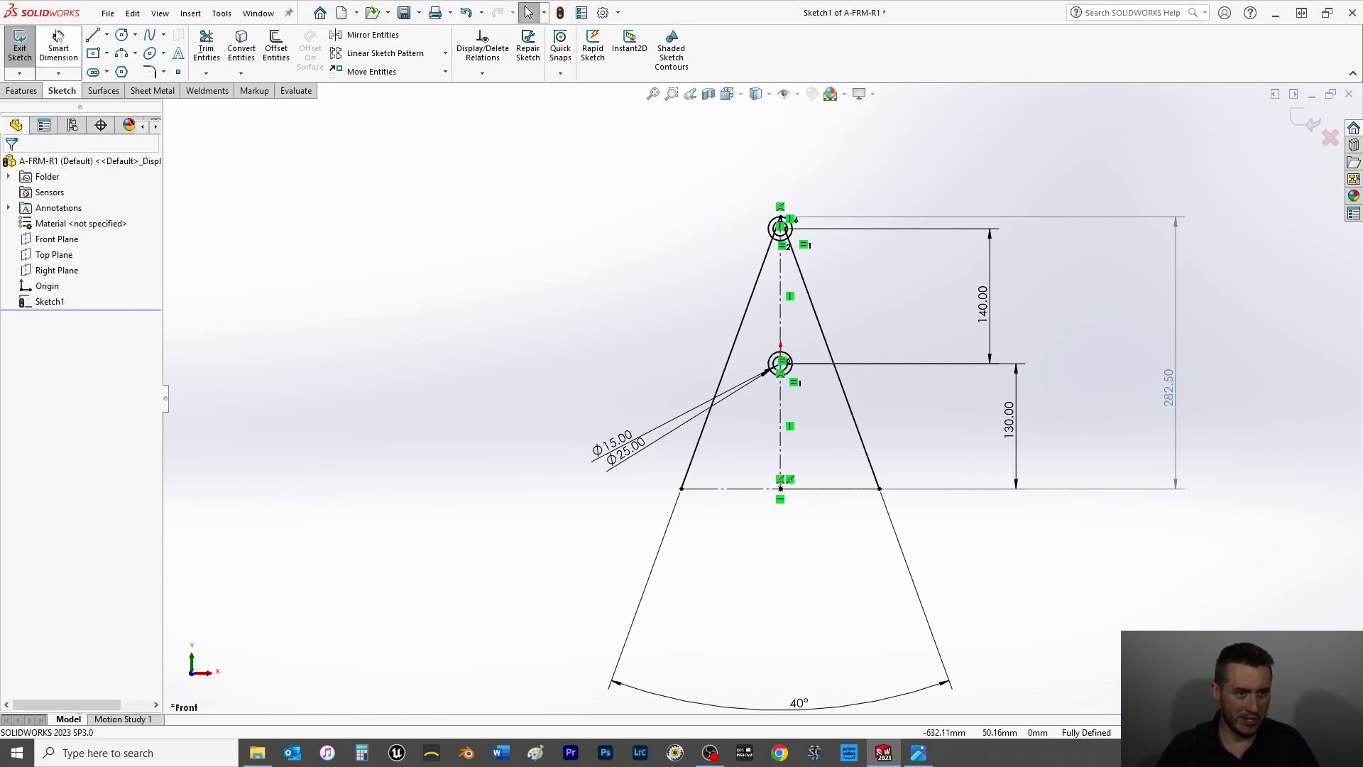
Draw a solid line about 28 mm long inward along the base line from the left leg's lower end.
{"action": "left_click", "coordinate": [93, 37]}
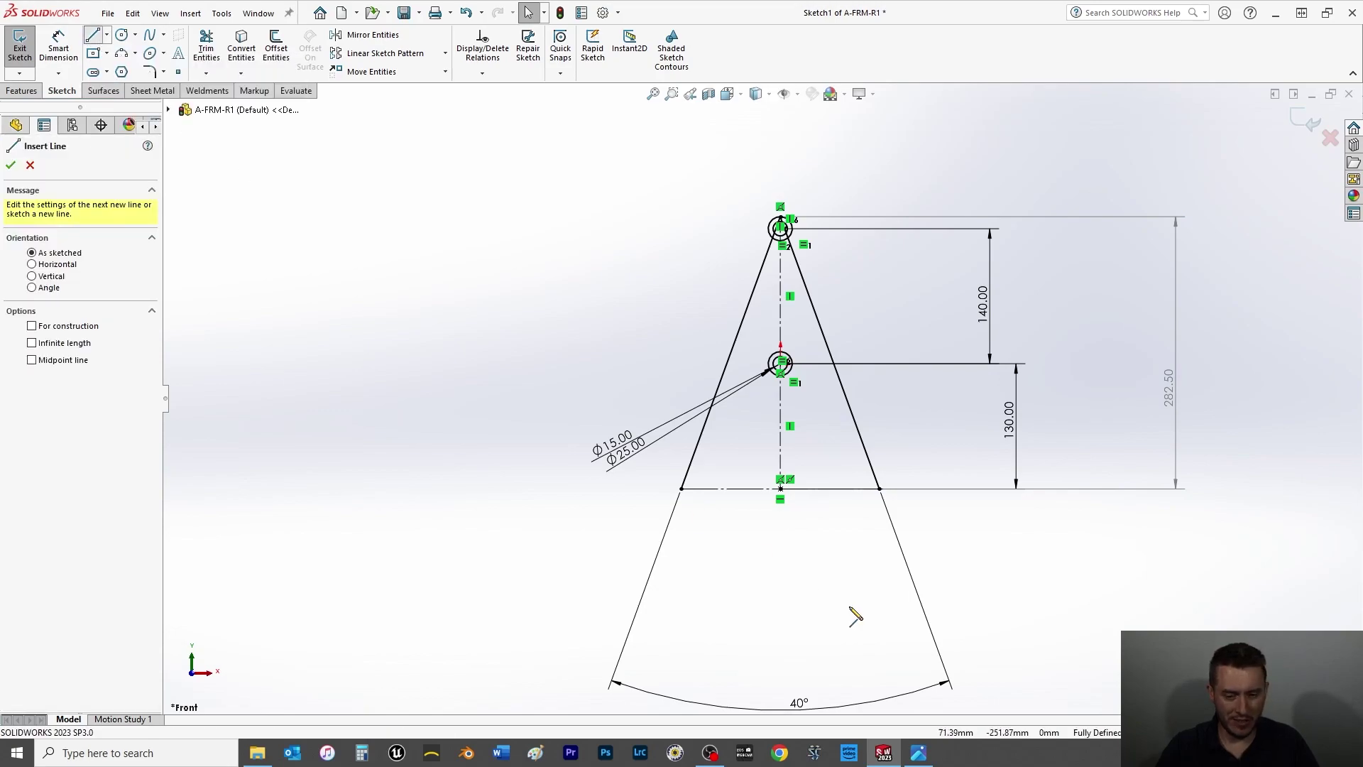
{"action": "left_click", "coordinate": [681, 490]}
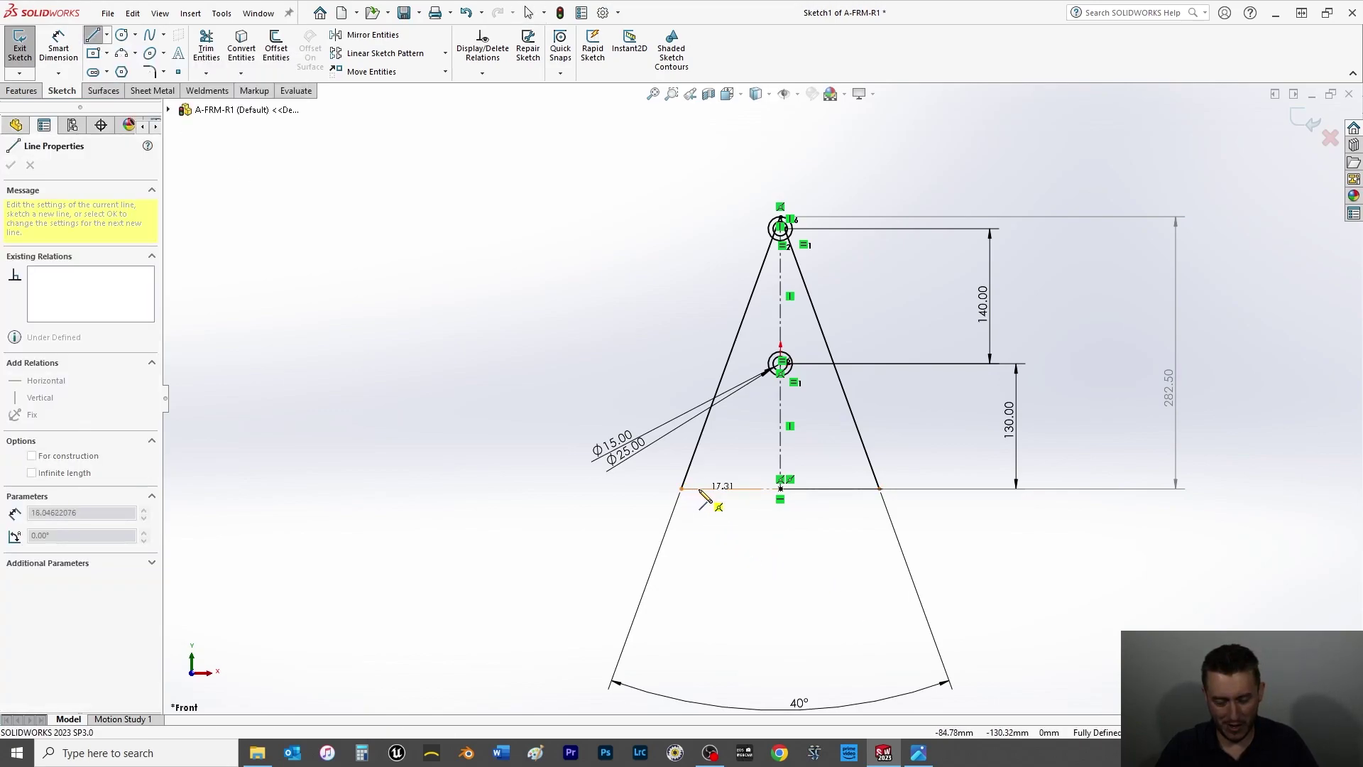
{"action": "left_click", "coordinate": [709, 490]}
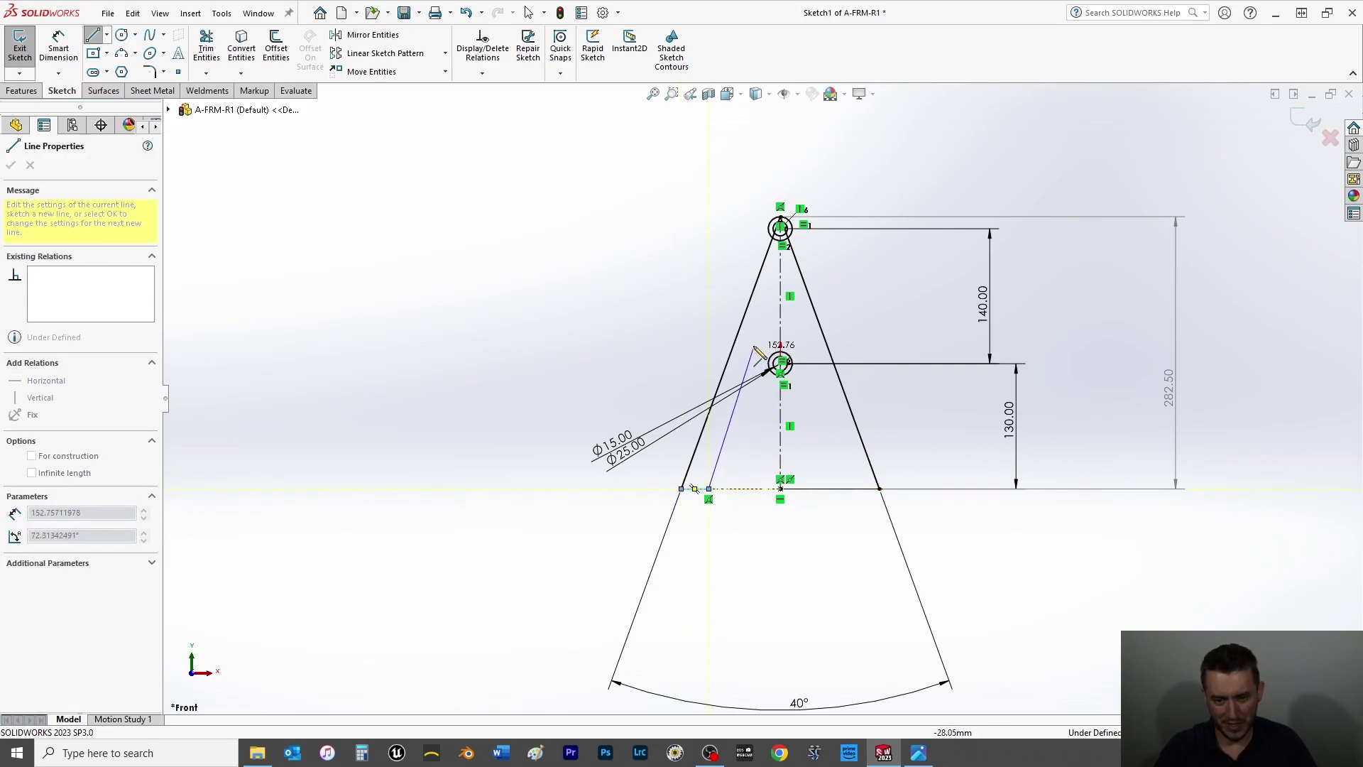
{"action": "mouse_move", "coordinate": [709, 490]}
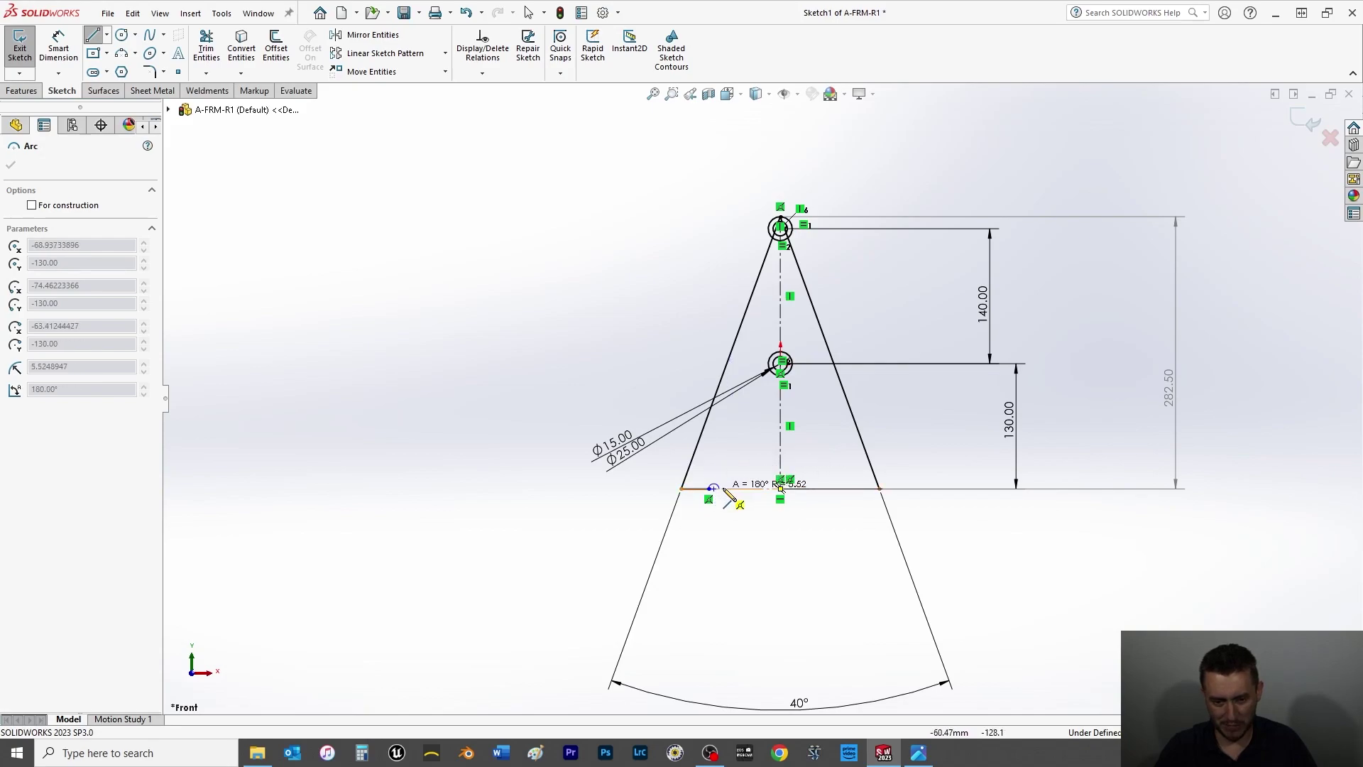
{"action": "key", "text": "Escape"}
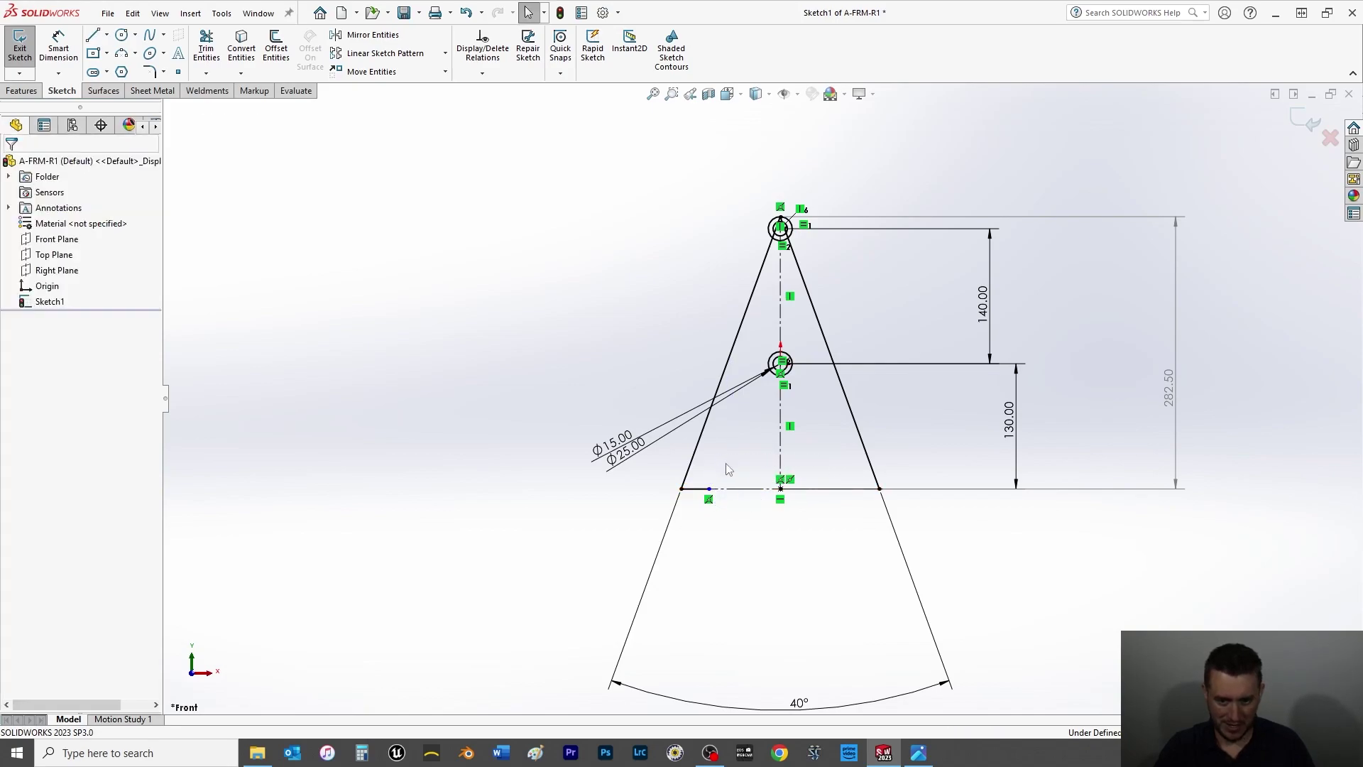
Draw connected lines from the short base segment's inner end up to the vertical centerline, down to the base line, and about 32 mm across to the right leg's end.
{"action": "left_click", "coordinate": [93, 41]}
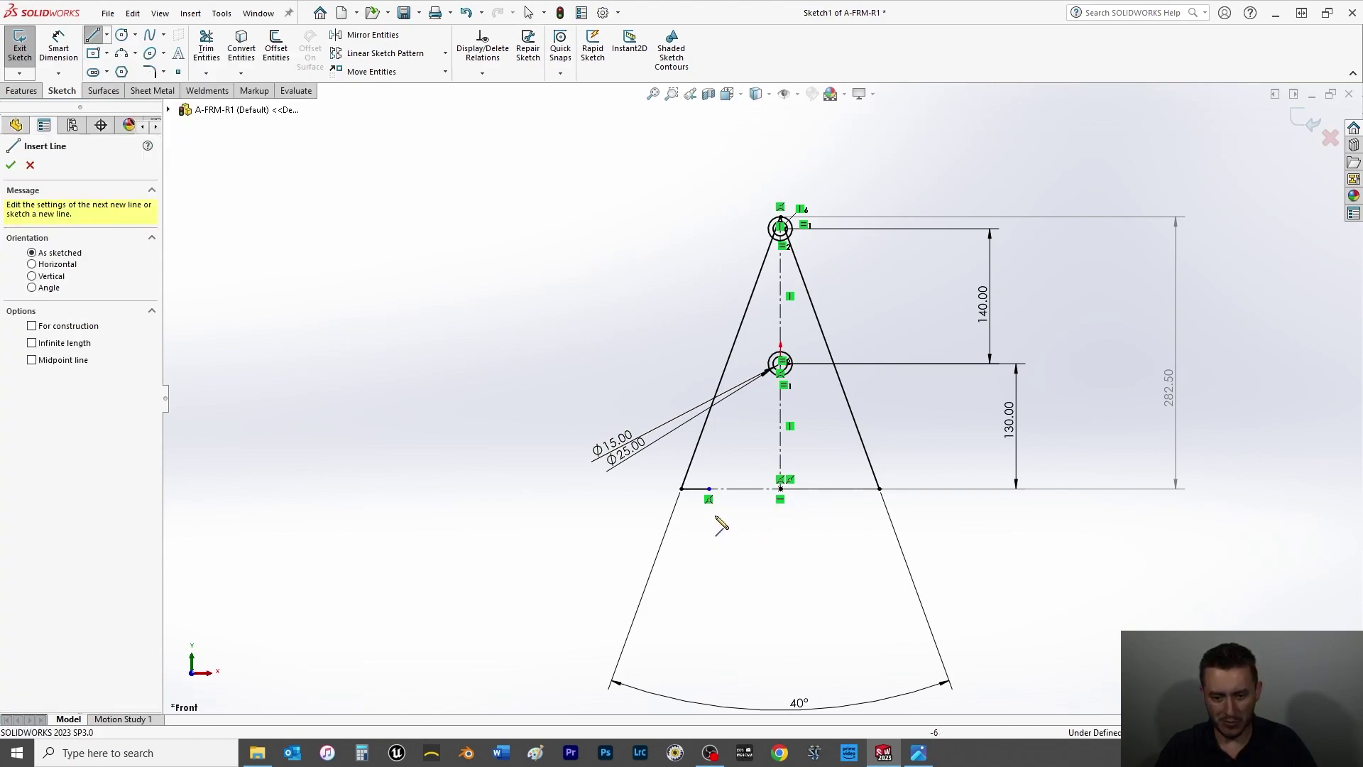
{"action": "left_click", "coordinate": [709, 489]}
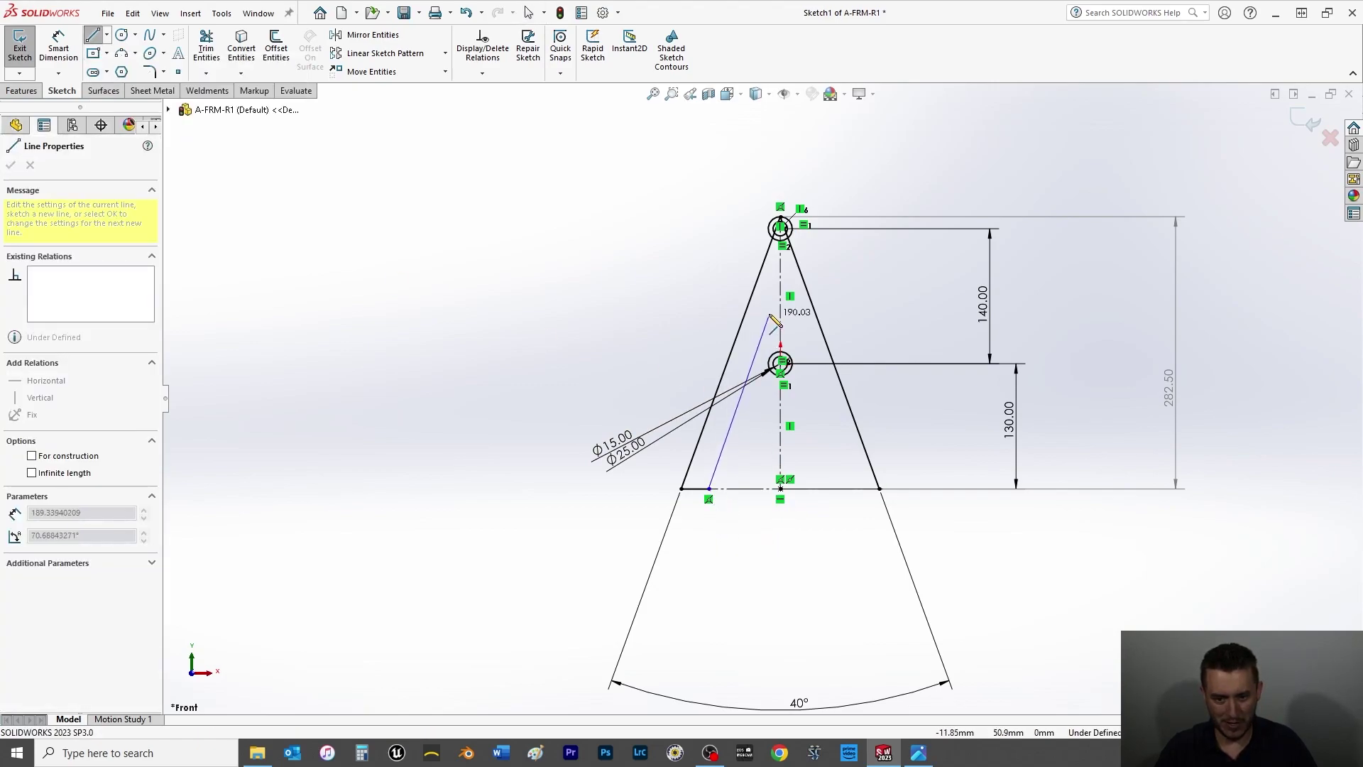
{"action": "left_click", "coordinate": [780, 275]}
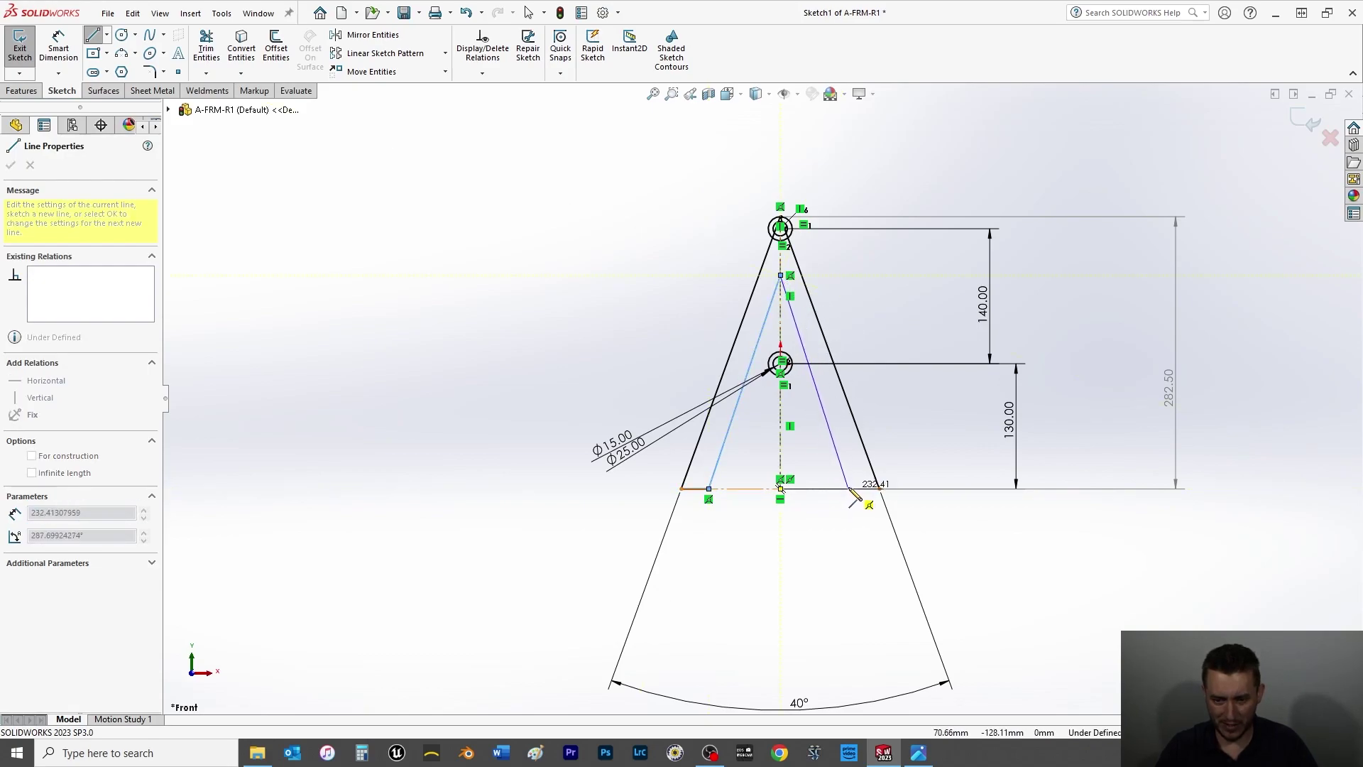
{"action": "left_click", "coordinate": [849, 488]}
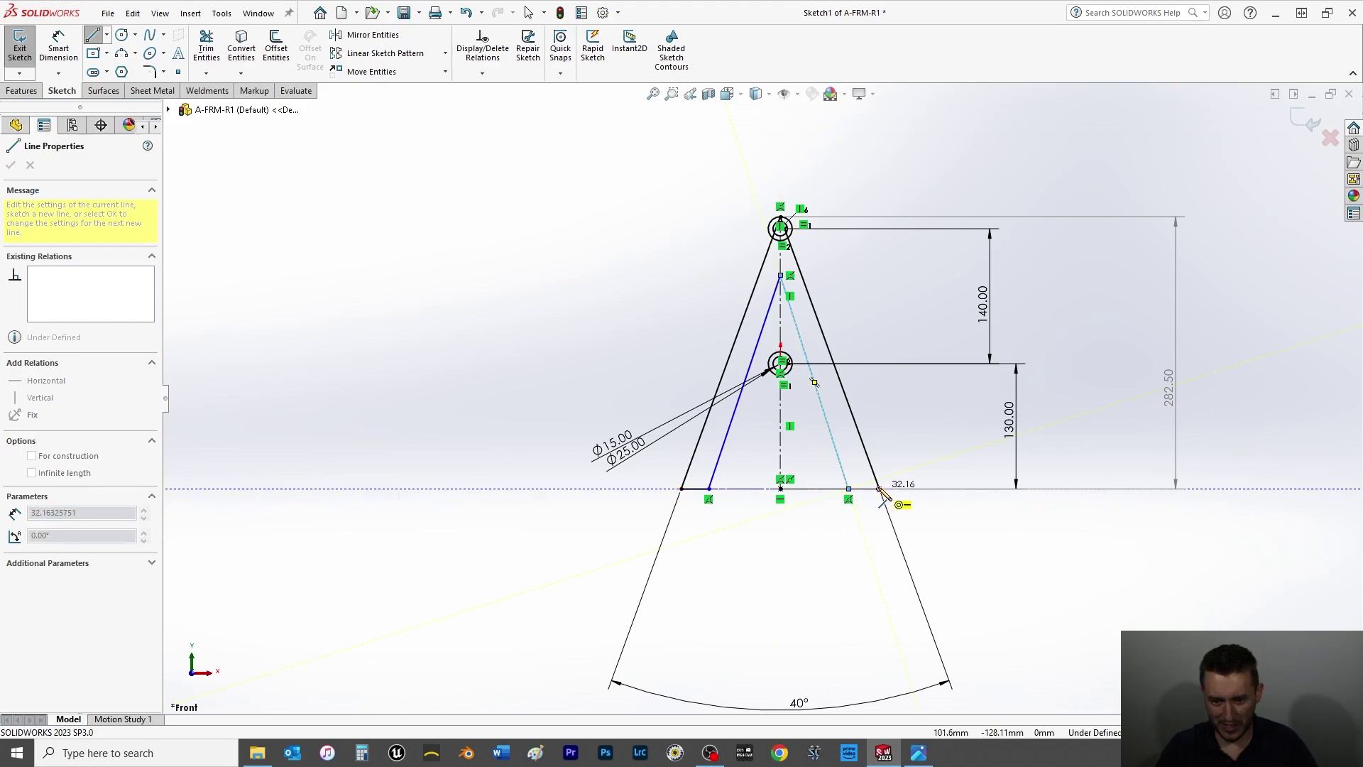
{"action": "left_click", "coordinate": [880, 489]}
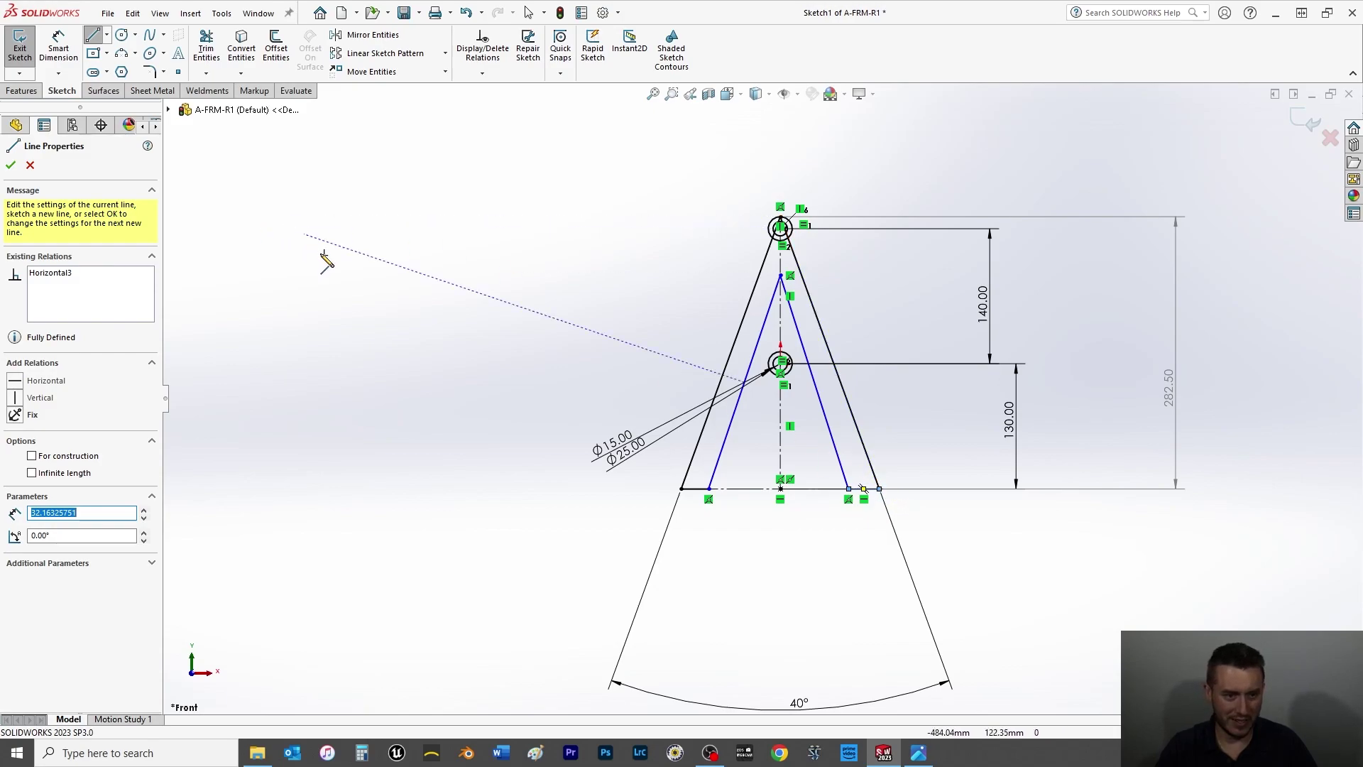
{"action": "scroll", "coordinate": [870, 475], "scroll_direction": "down", "scroll_amount": 3}
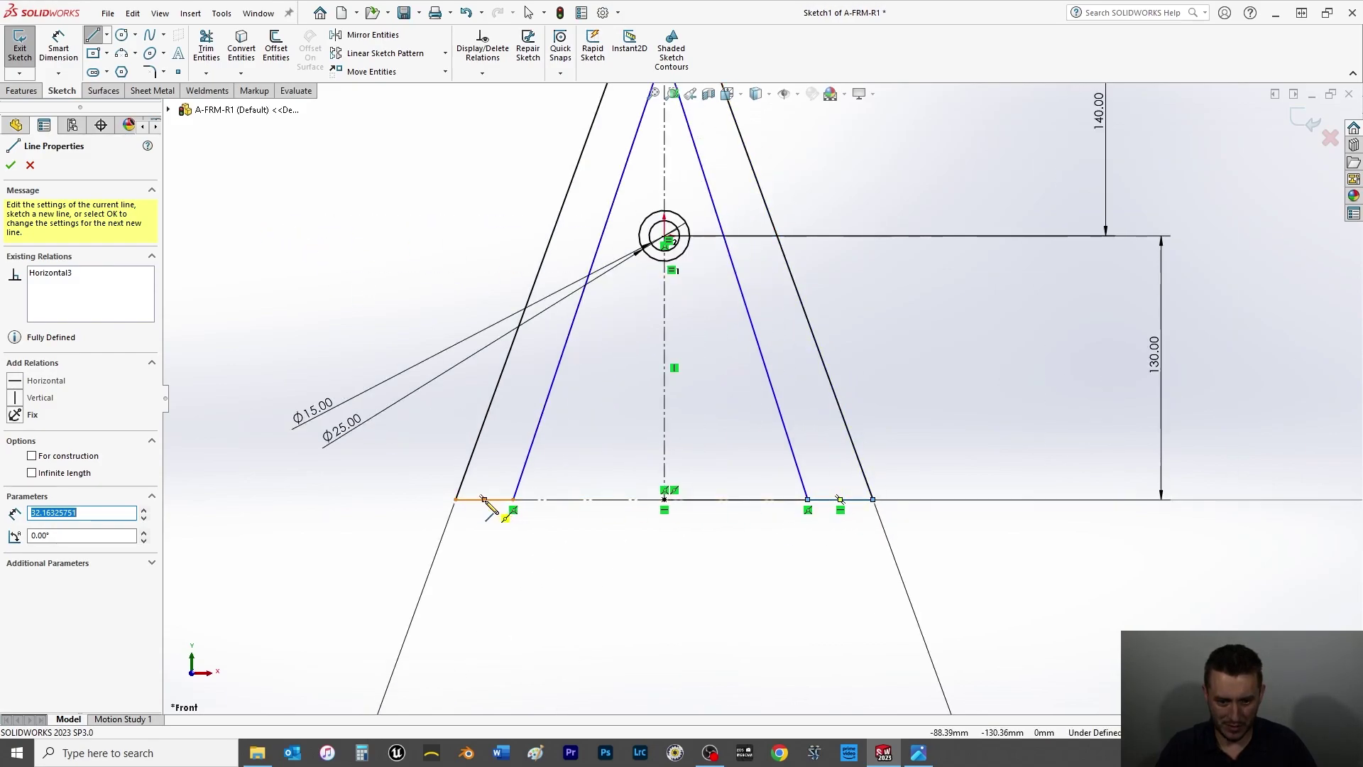
{"action": "scroll", "coordinate": [426, 355], "scroll_direction": "up", "scroll_amount": 3}
{"action": "right_click", "coordinate": [450, 294]}
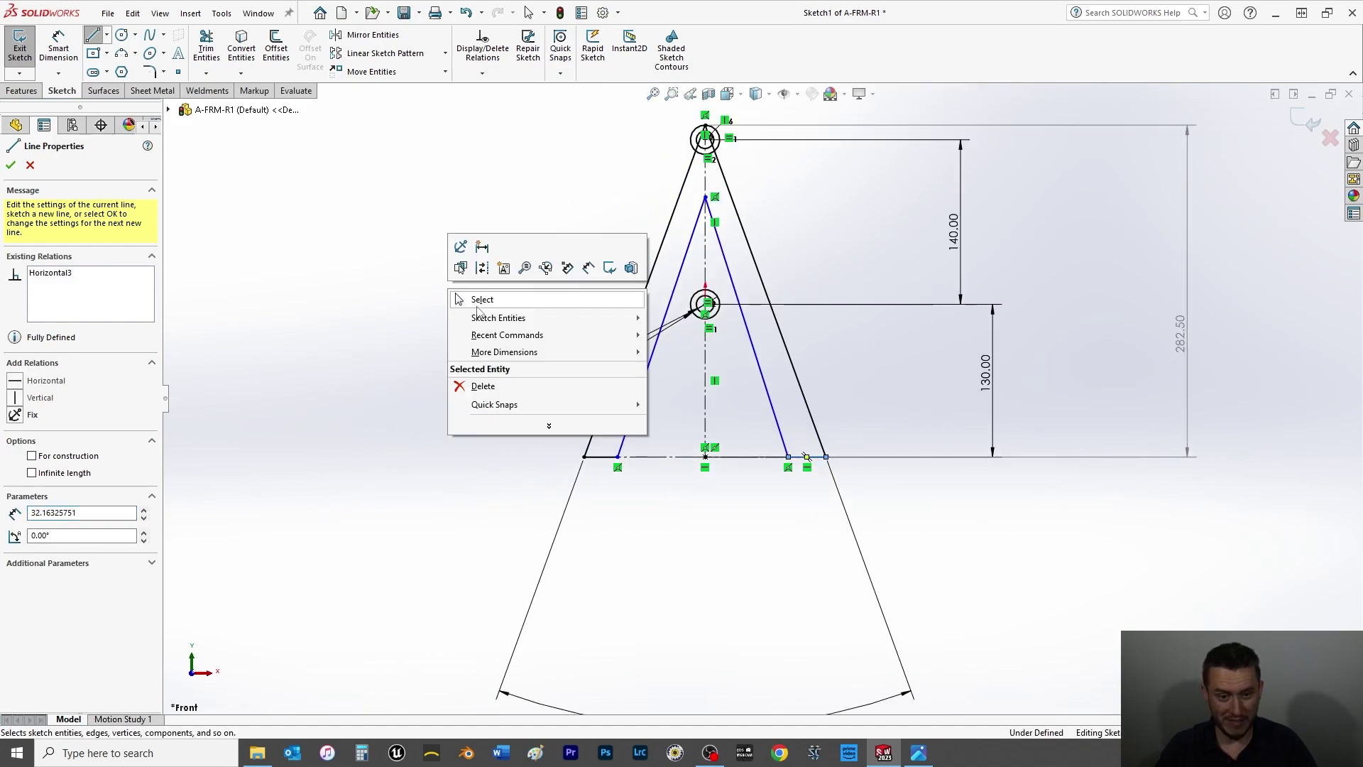
{"action": "left_click", "coordinate": [482, 301]}
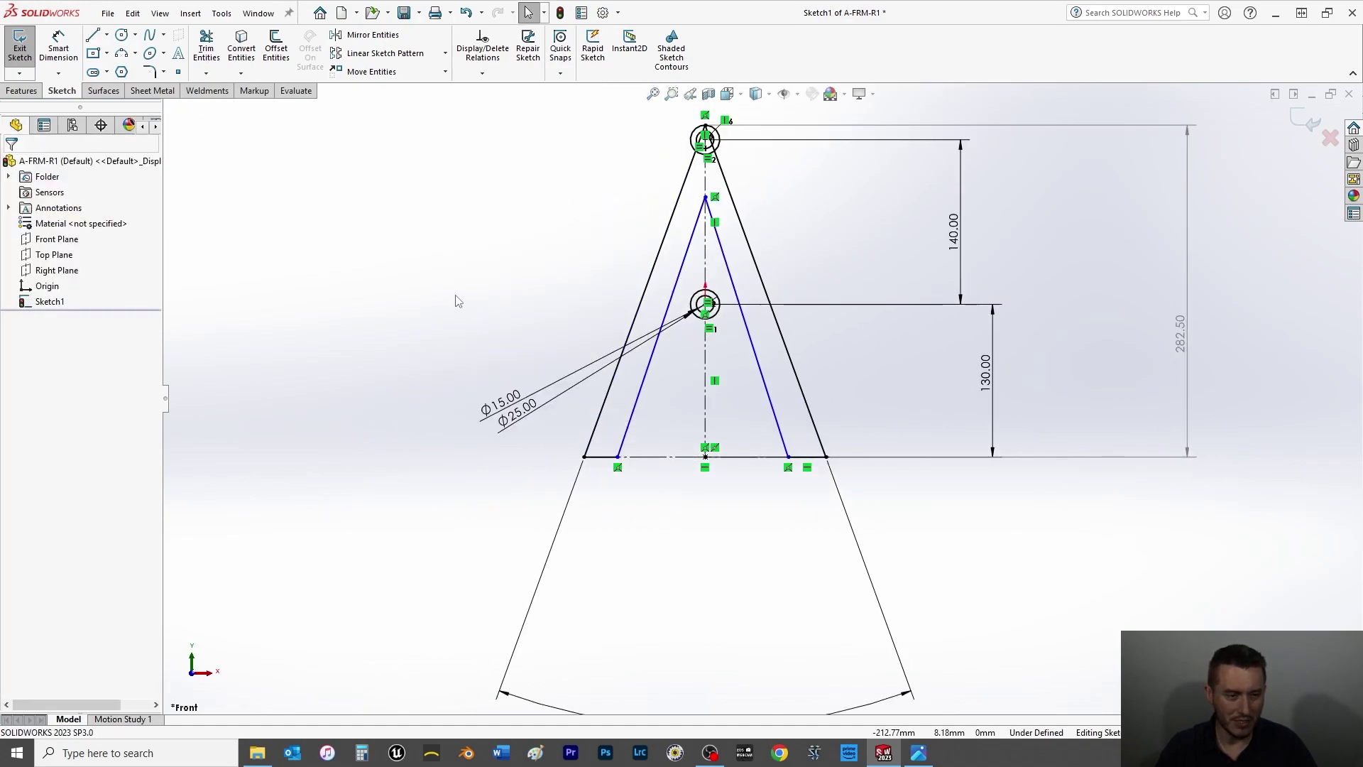
Apply an Equal relation to the two short base segments between the outer and inner legs.
{"action": "left_click", "coordinate": [603, 459]}
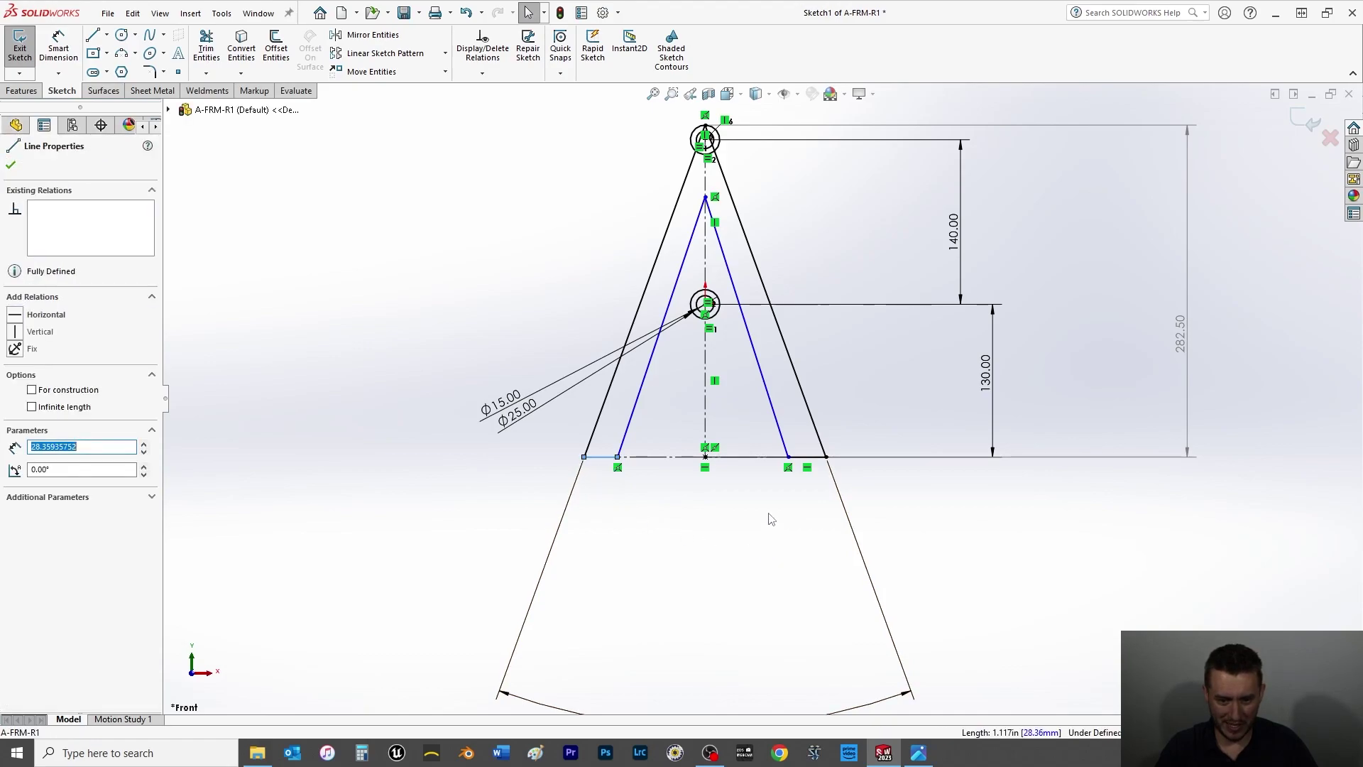
{"action": "left_click", "coordinate": [809, 458], "text": "ctrl"}
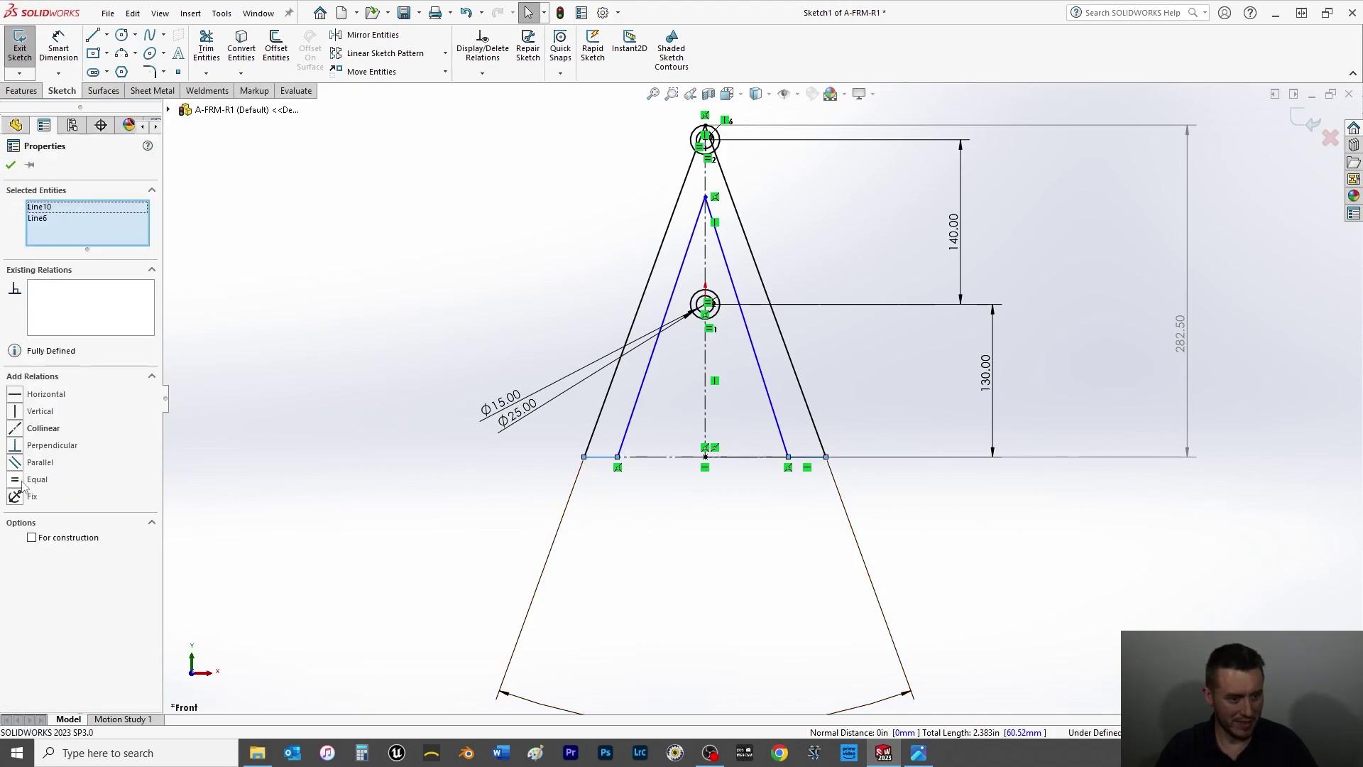
{"action": "left_click", "coordinate": [22, 481]}
{"action": "left_click", "coordinate": [11, 167]}
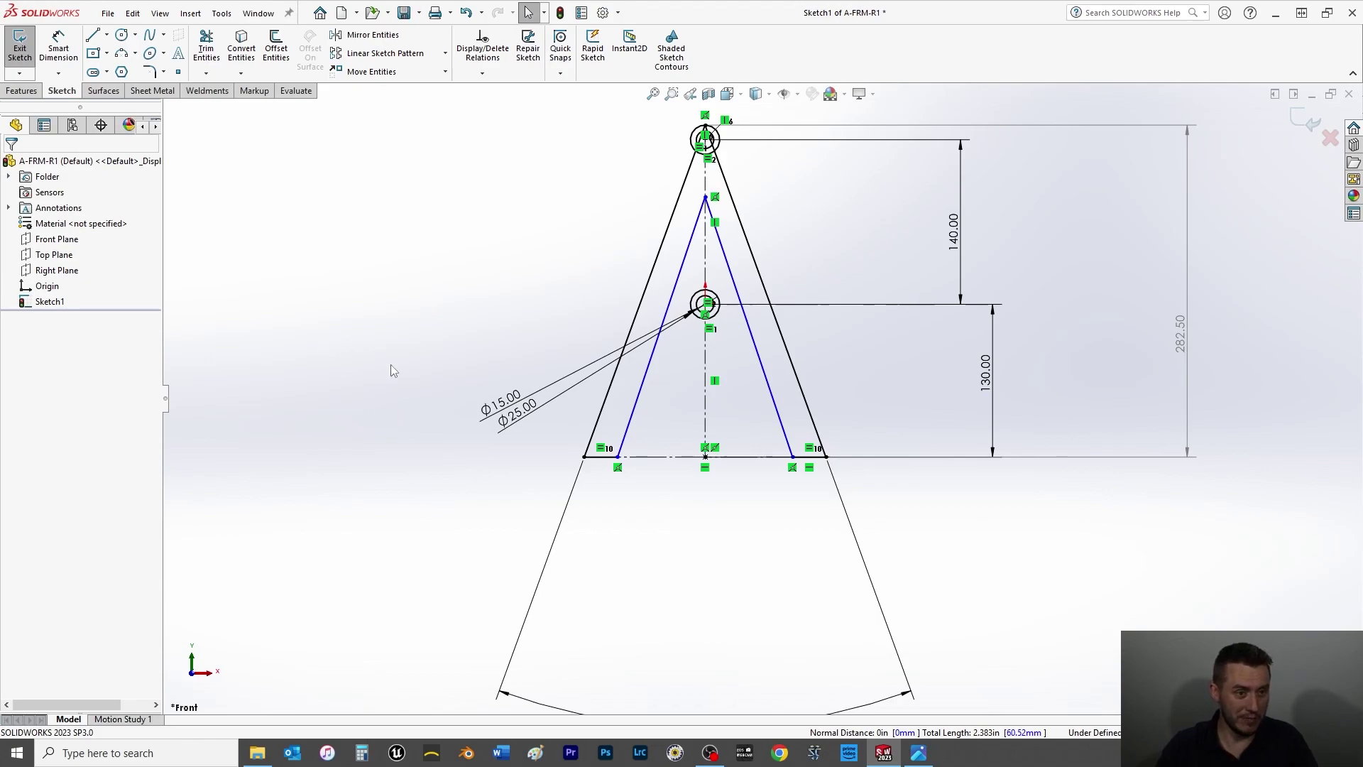
Dimension the left short base segment below the base line and set it to 15 mm.
{"action": "left_click", "coordinate": [59, 46]}
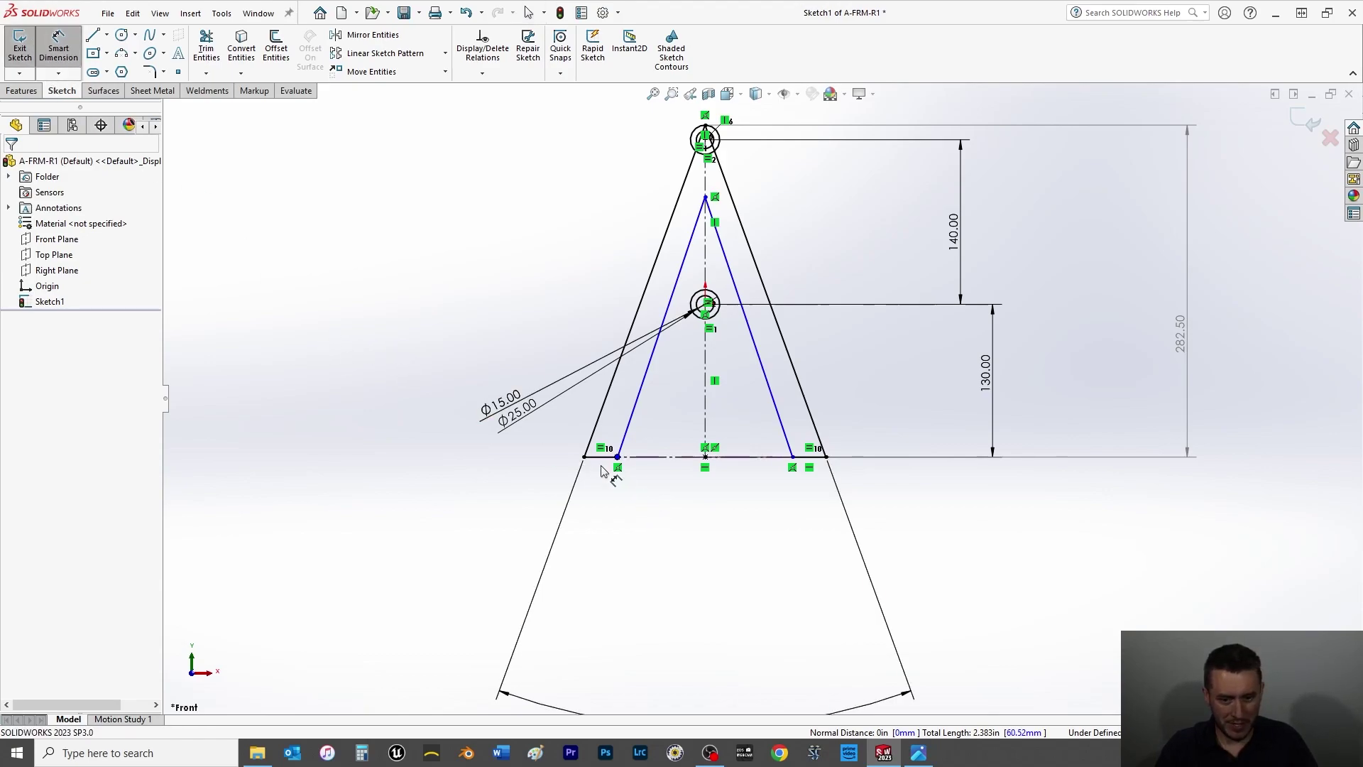
{"action": "left_click", "coordinate": [601, 462]}
{"action": "left_click", "coordinate": [455, 522]}
{"action": "key", "text": "Return"}
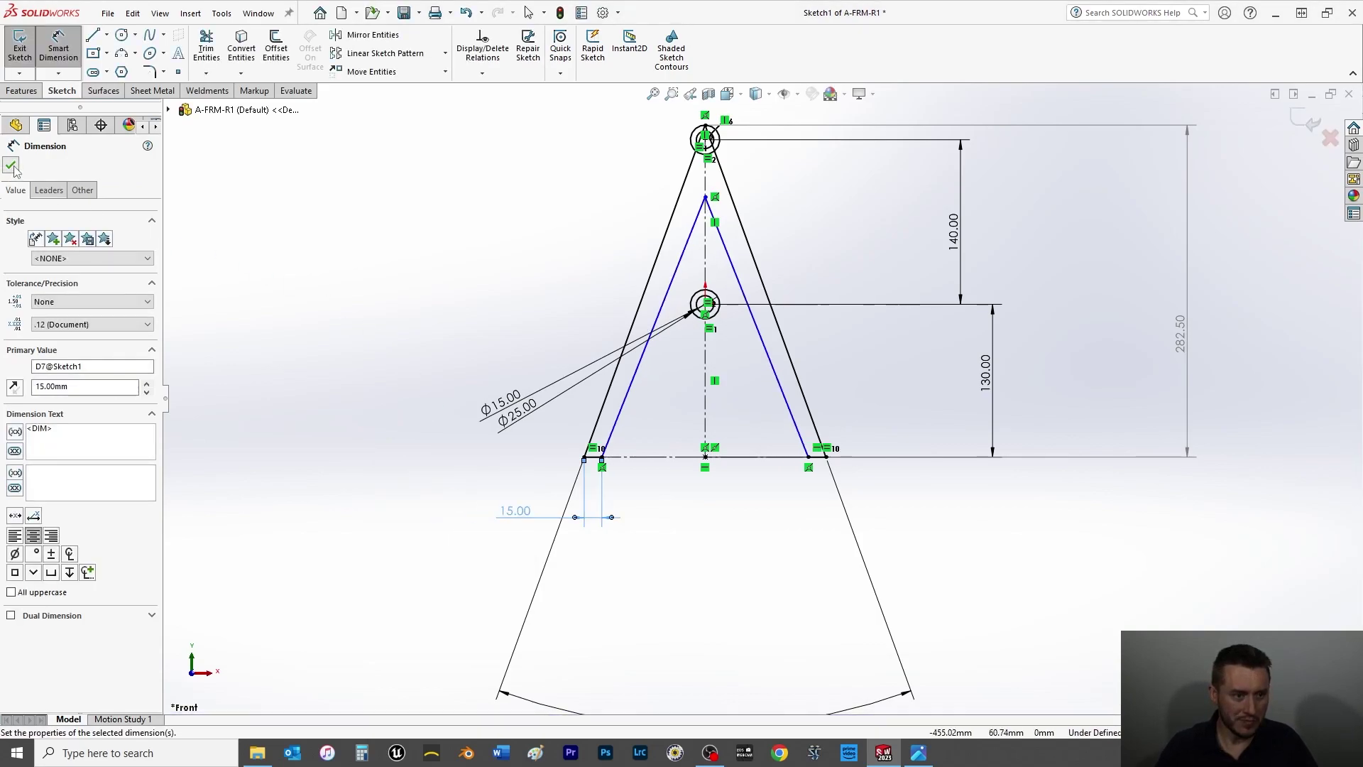
{"action": "left_click", "coordinate": [11, 166]}
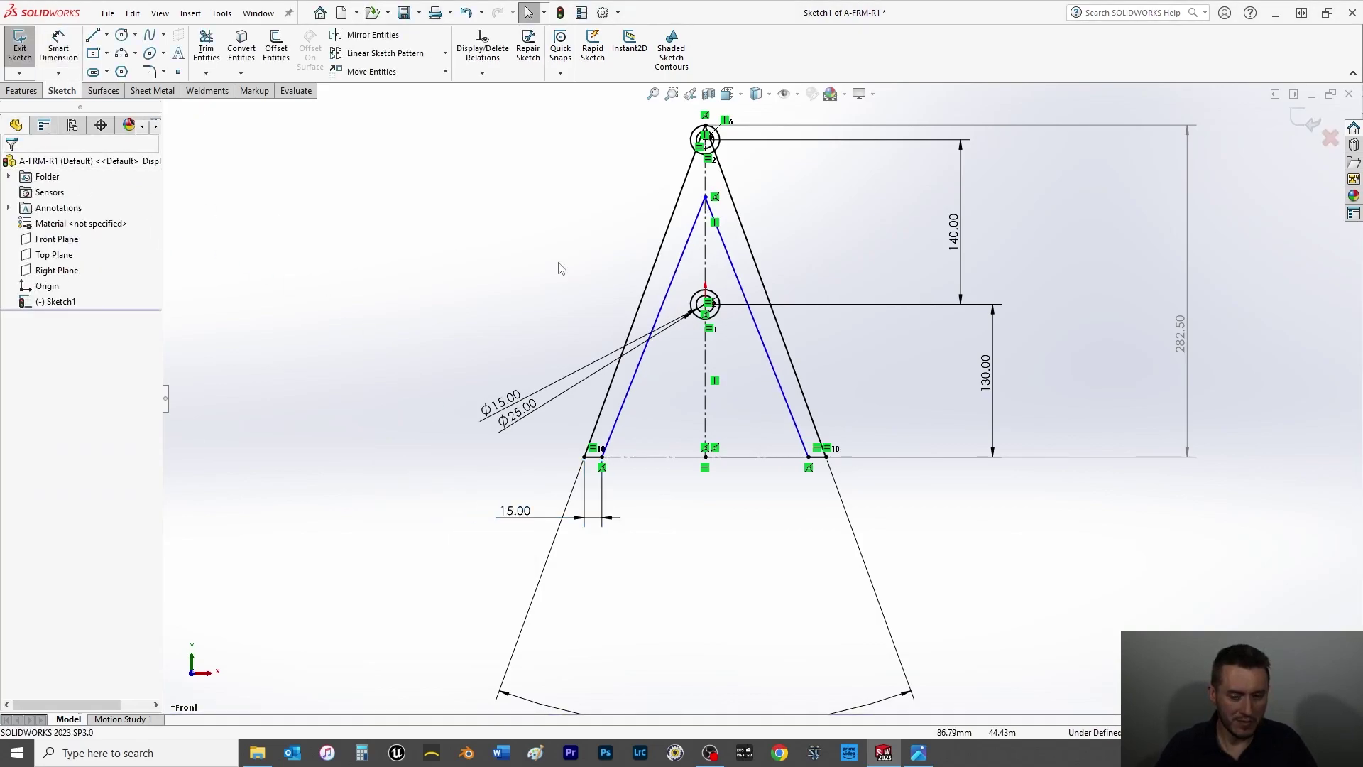
Make the left inner leg line parallel to the left outer leg line.
{"action": "left_click", "coordinate": [668, 289]}
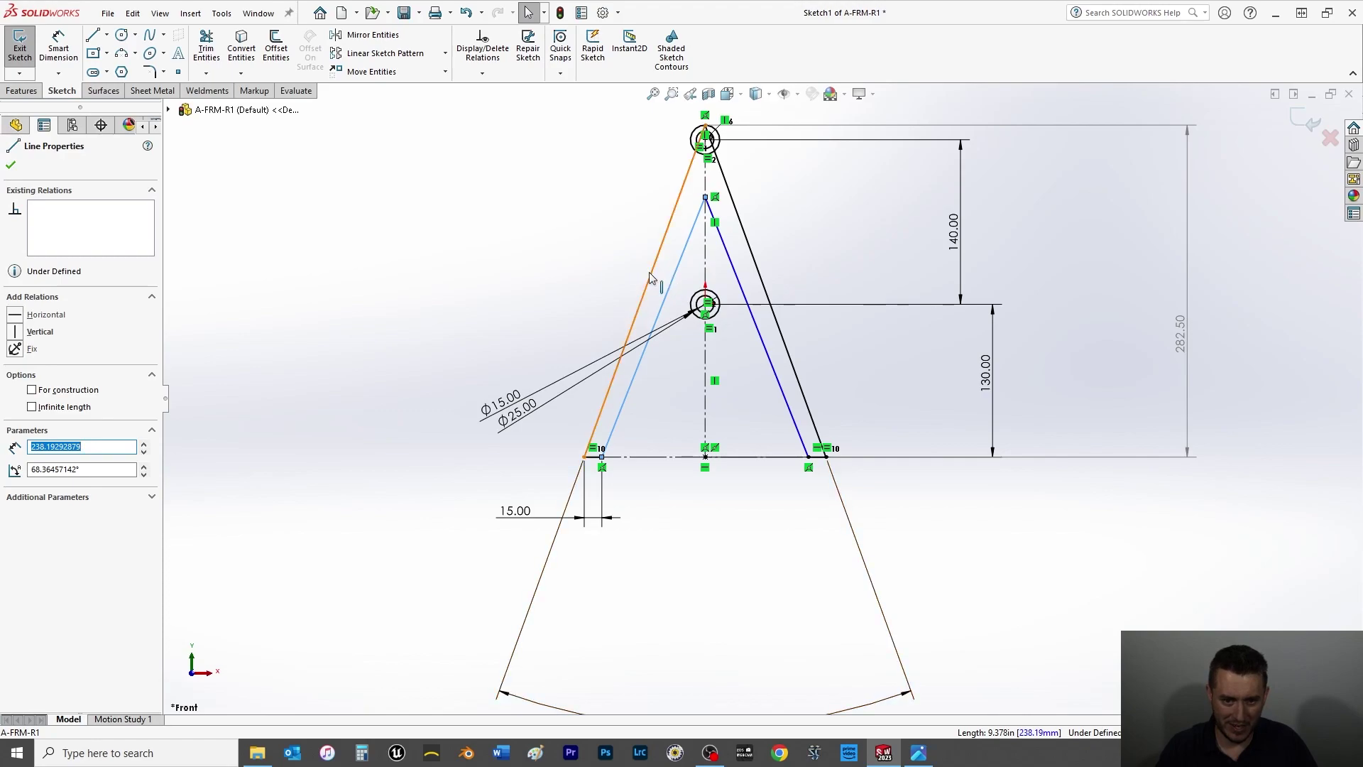
{"action": "left_click", "coordinate": [650, 277], "text": "ctrl"}
{"action": "left_click", "coordinate": [15, 463]}
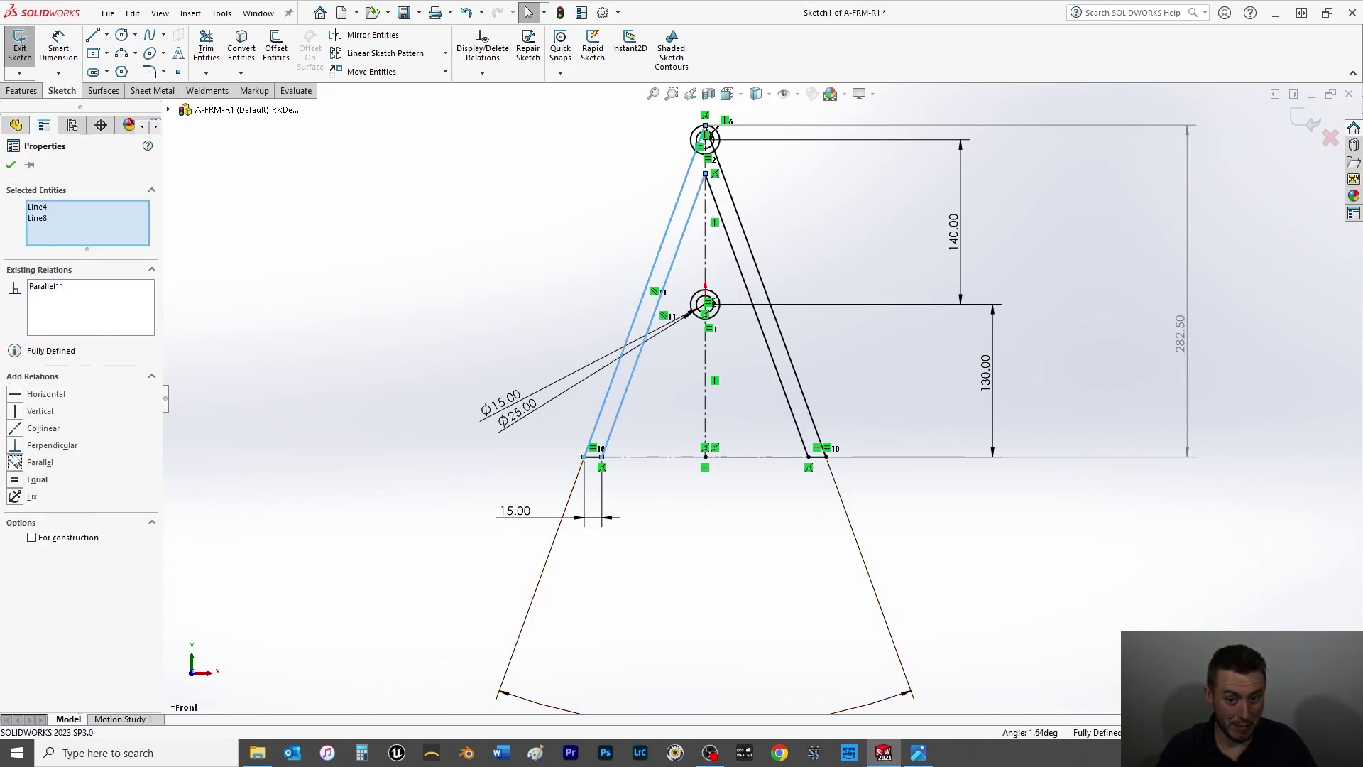
{"action": "left_click", "coordinate": [11, 164]}
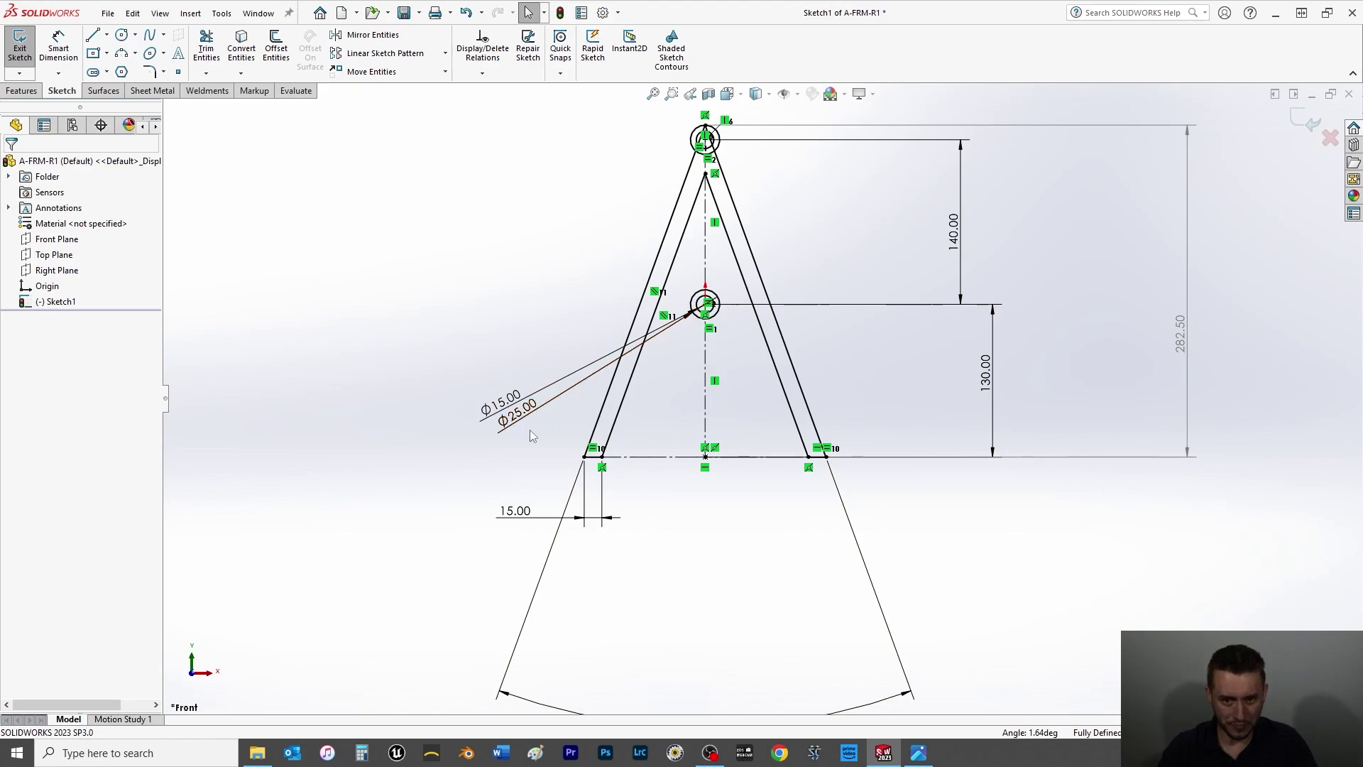
Apply a 10 mm sketch fillet to the apex where the two inner leg lines meet.
{"action": "left_click", "coordinate": [149, 72]}
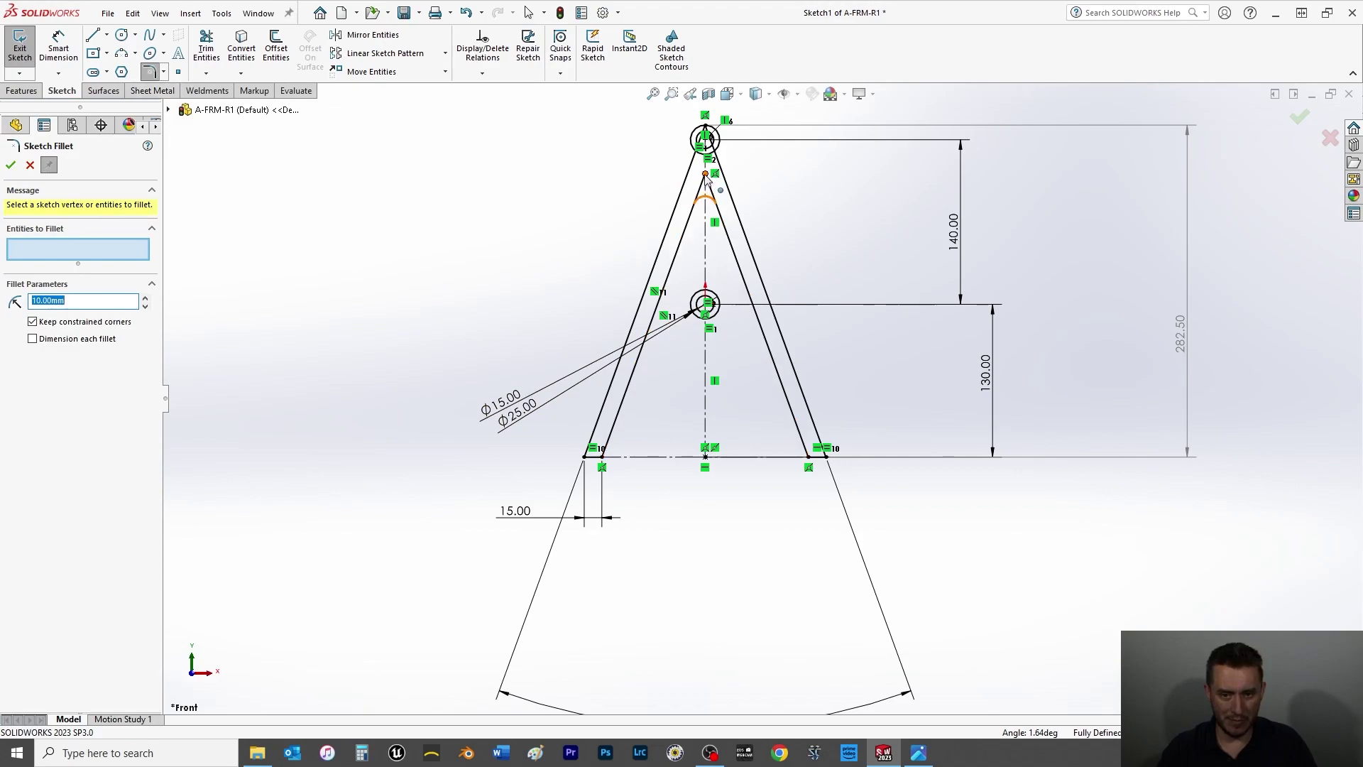
{"action": "scroll", "coordinate": [705, 180], "scroll_direction": "down", "scroll_amount": 3}
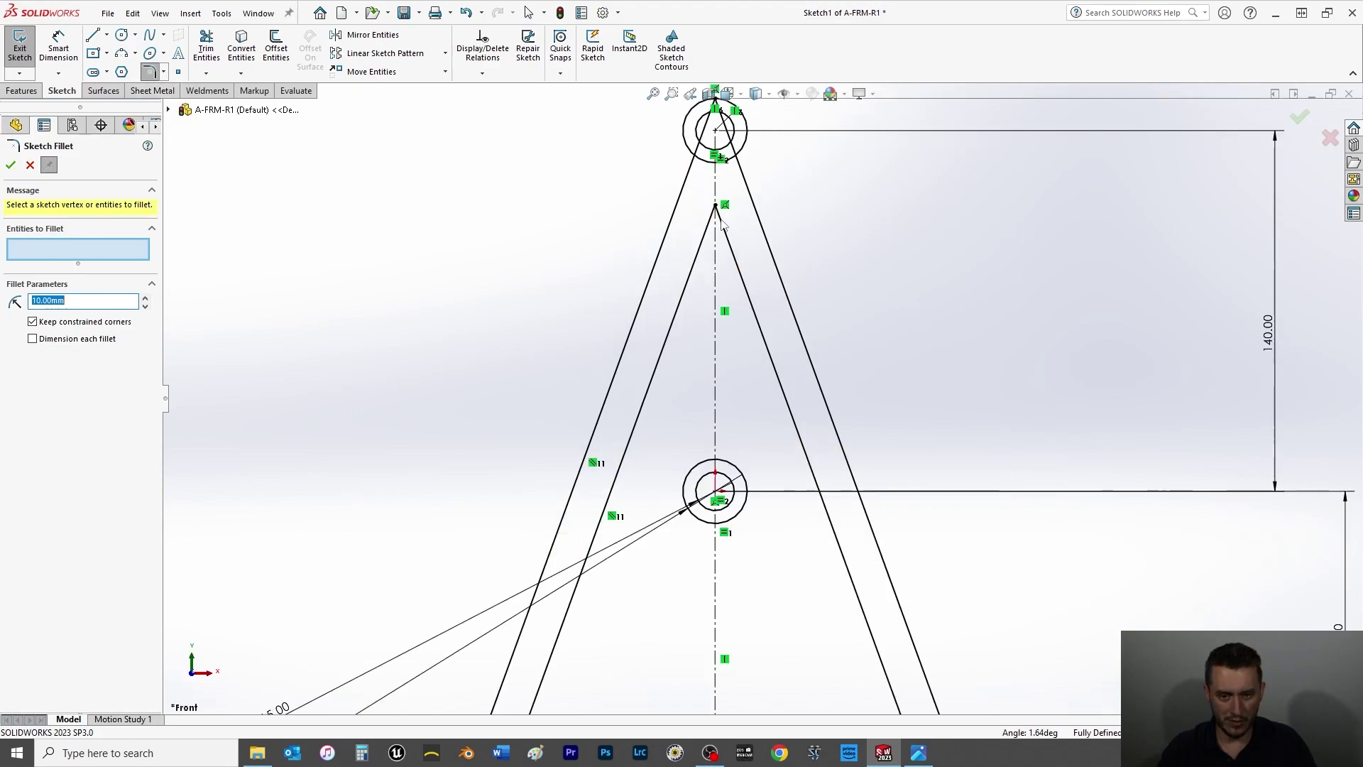
{"action": "left_click", "coordinate": [715, 206]}
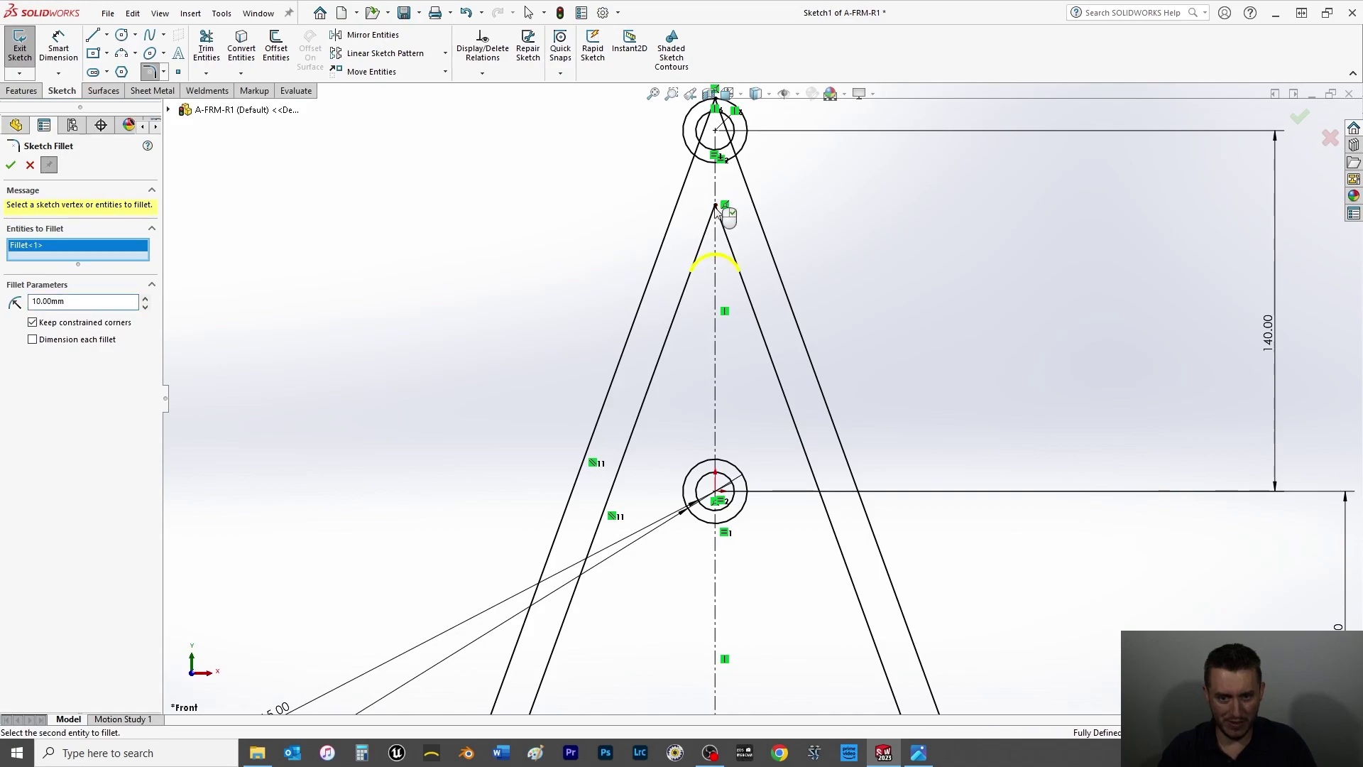
{"action": "left_click_drag", "start_coordinate": [71, 298], "coordinate": [3, 303]}
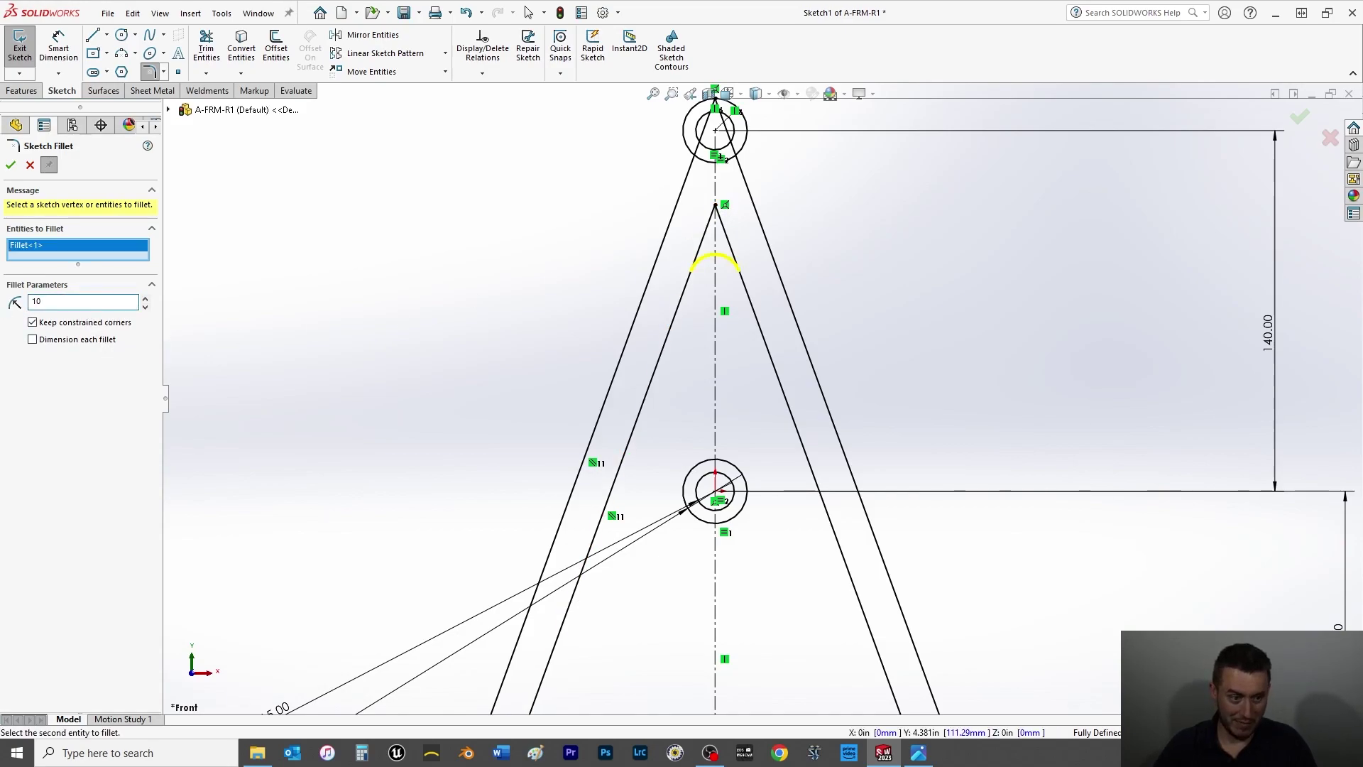
{"action": "left_click", "coordinate": [7, 167]}
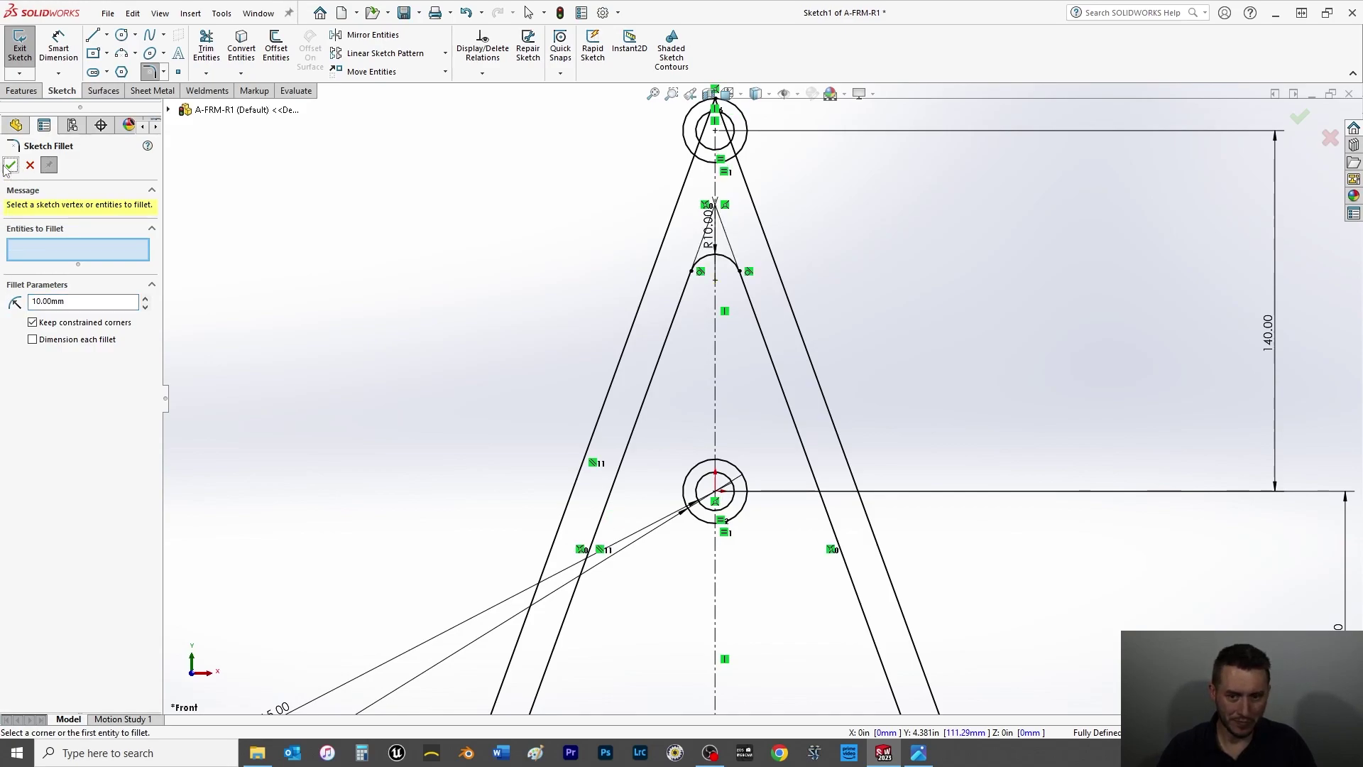
{"action": "scroll", "coordinate": [714, 238], "scroll_direction": "up", "scroll_amount": 5}
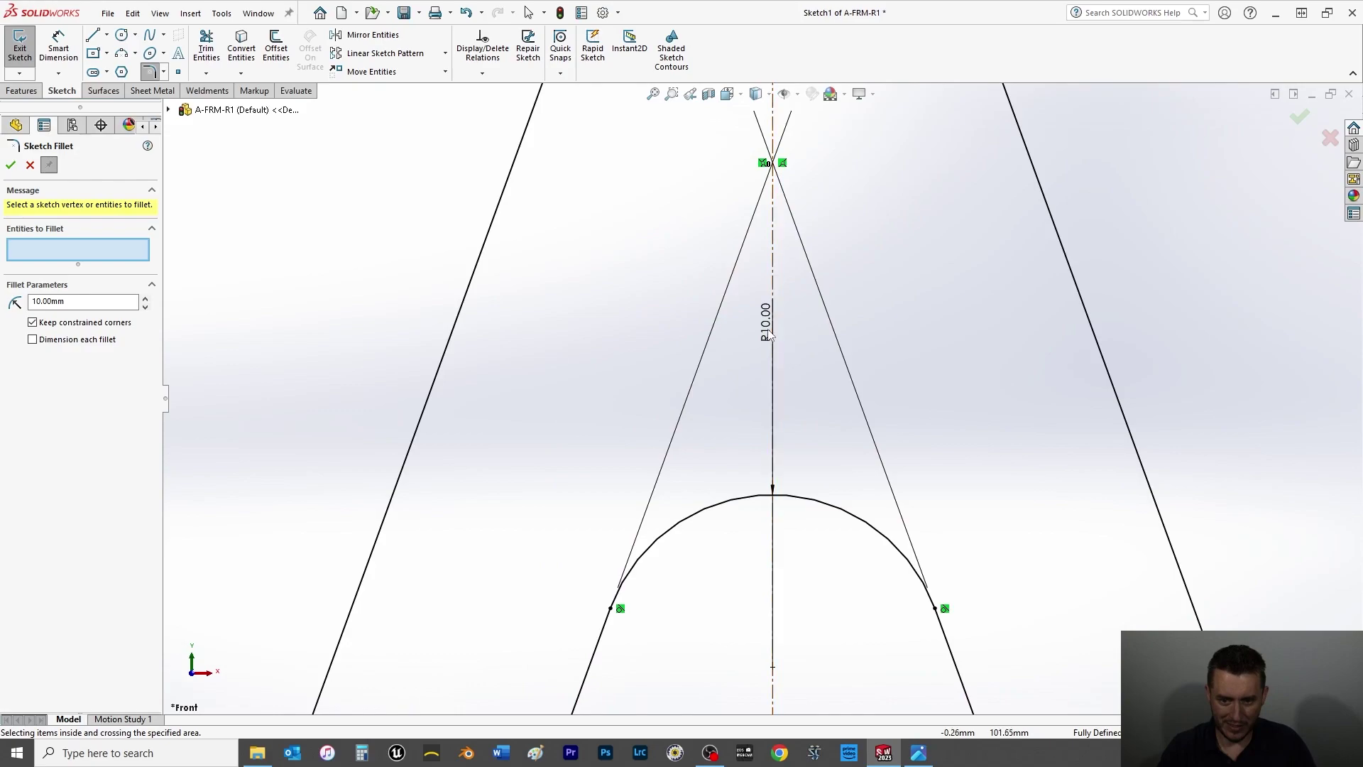
{"action": "left_click", "coordinate": [10, 165]}
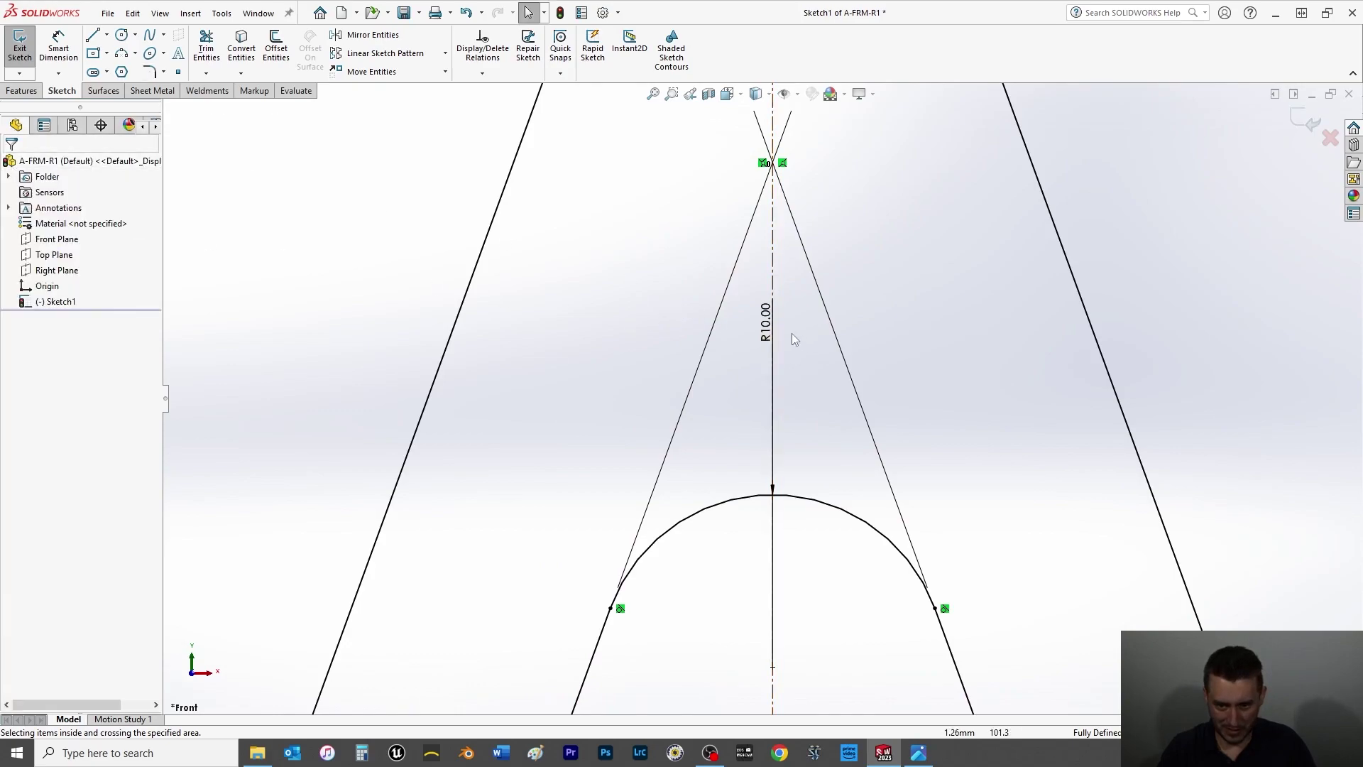
Move the fillet's R10 radius dimension up and outside the left outer leg, clear of the sketch geometry.
{"action": "mouse_move", "coordinate": [771, 333]}
{"action": "left_mouse_down"}
{"action": "mouse_move", "coordinate": [447, 310]}
{"action": "mouse_move", "coordinate": [262, 270]}
{"action": "mouse_move", "coordinate": [351, 119]}
{"action": "left_mouse_up"}
{"action": "scroll", "coordinate": [550, 306], "scroll_direction": "up", "scroll_amount": 9}
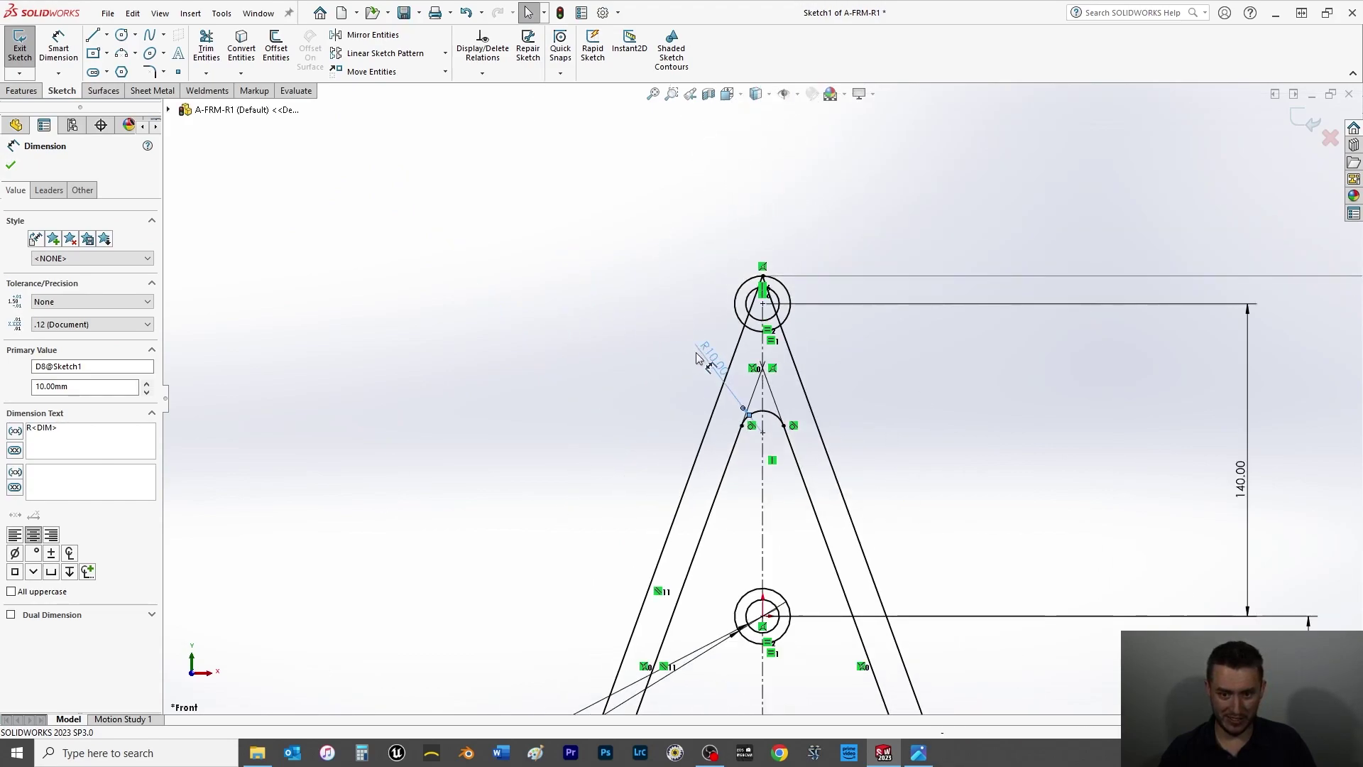
{"action": "left_click_drag", "start_coordinate": [714, 359], "coordinate": [671, 295]}
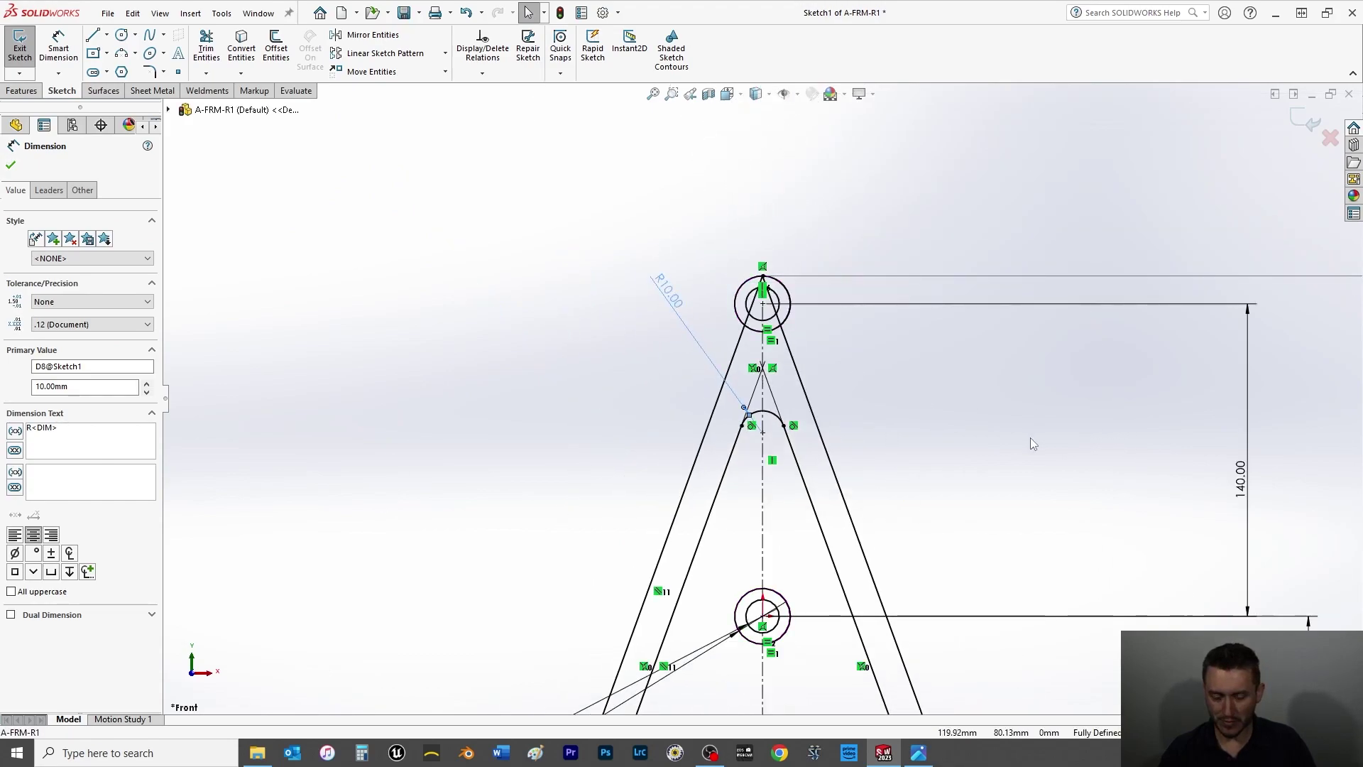
Draw a horizontal midpoint line centred on the top of the middle inner circle, ending on the two inner leg lines.
{"action": "scroll", "coordinate": [595, 522], "scroll_direction": "up", "scroll_amount": 2}
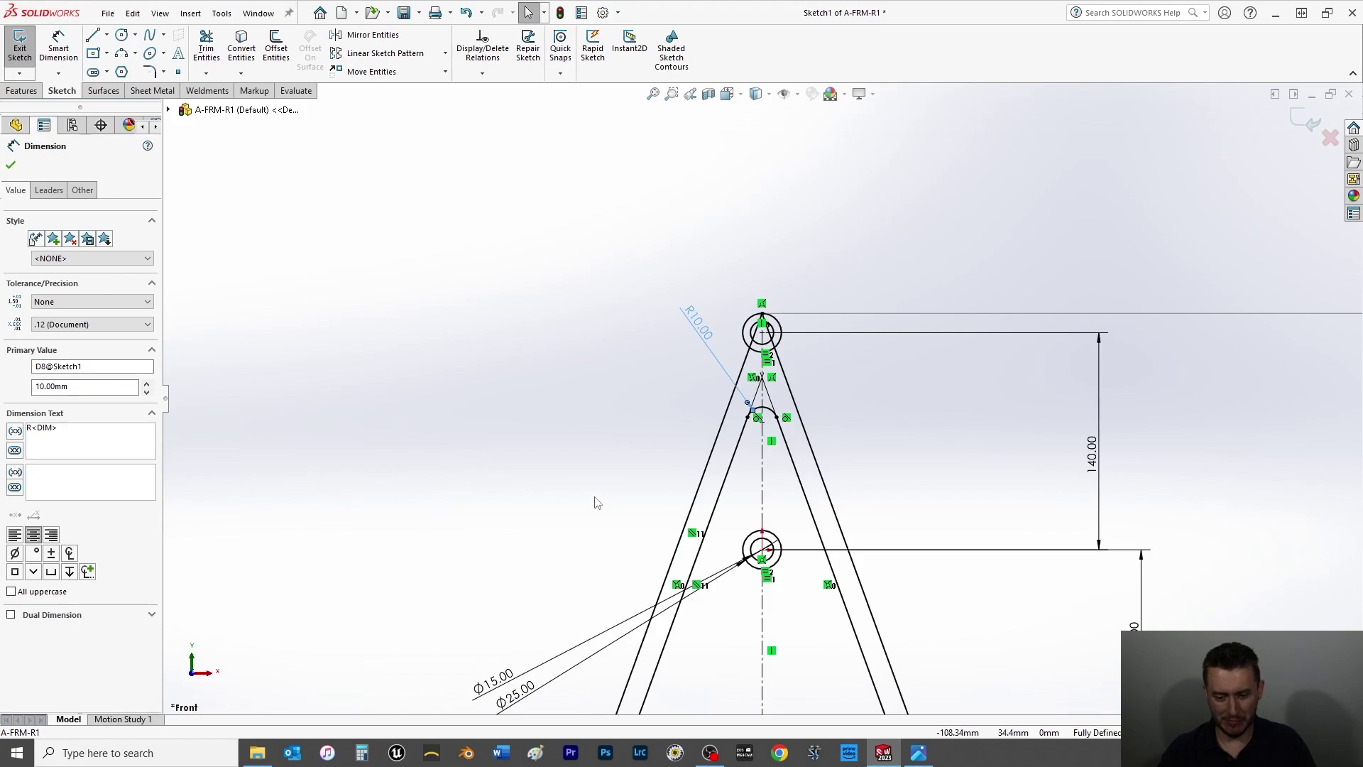
{"action": "left_click", "coordinate": [11, 165]}
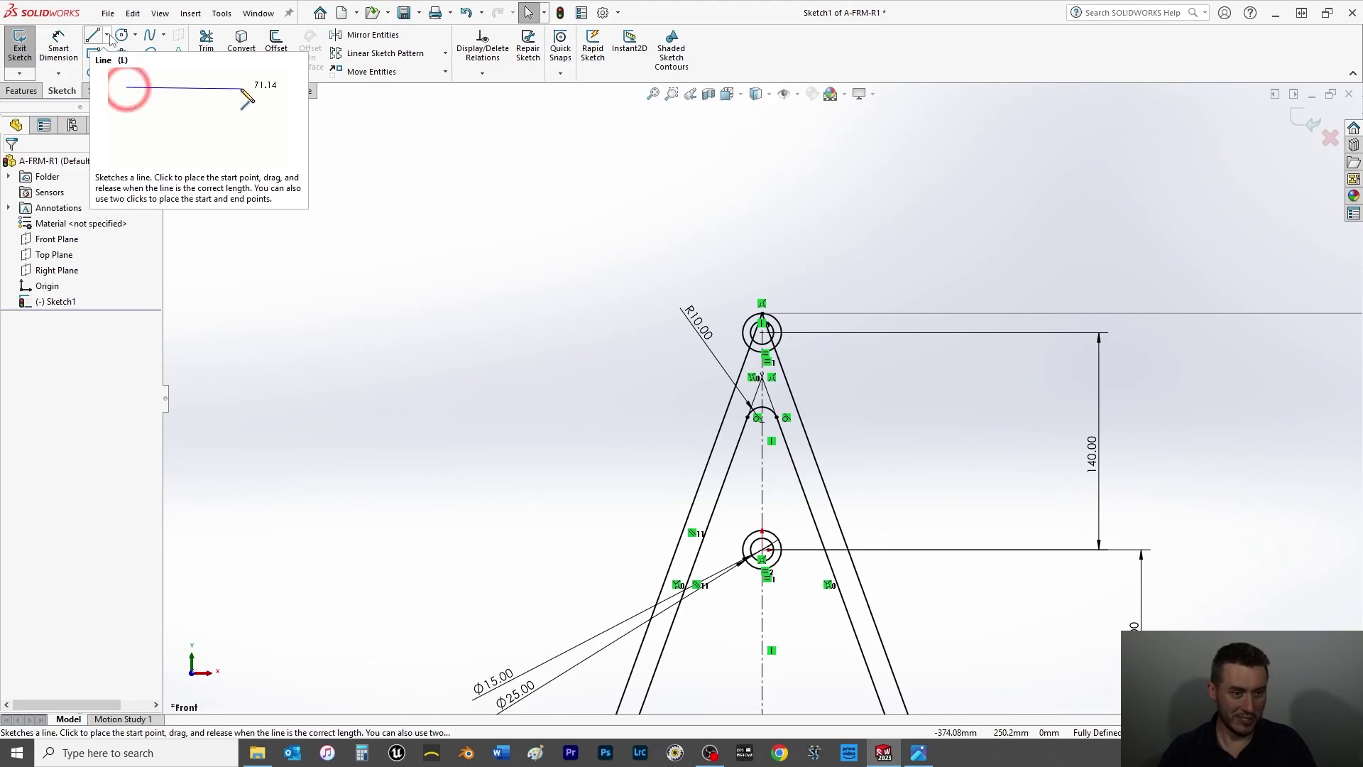
{"action": "left_click", "coordinate": [107, 35]}
{"action": "left_click", "coordinate": [134, 86]}
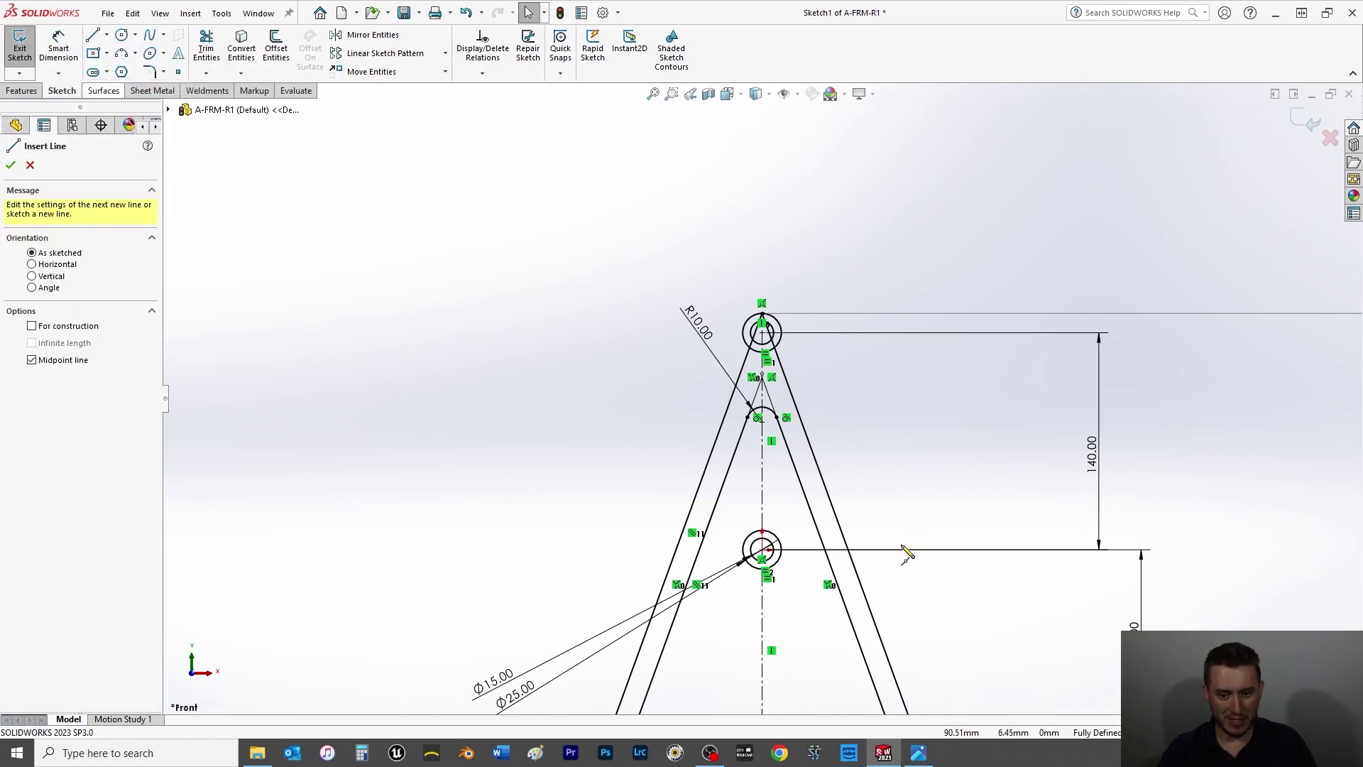
{"action": "scroll", "coordinate": [643, 495], "scroll_direction": "down", "scroll_amount": 8}
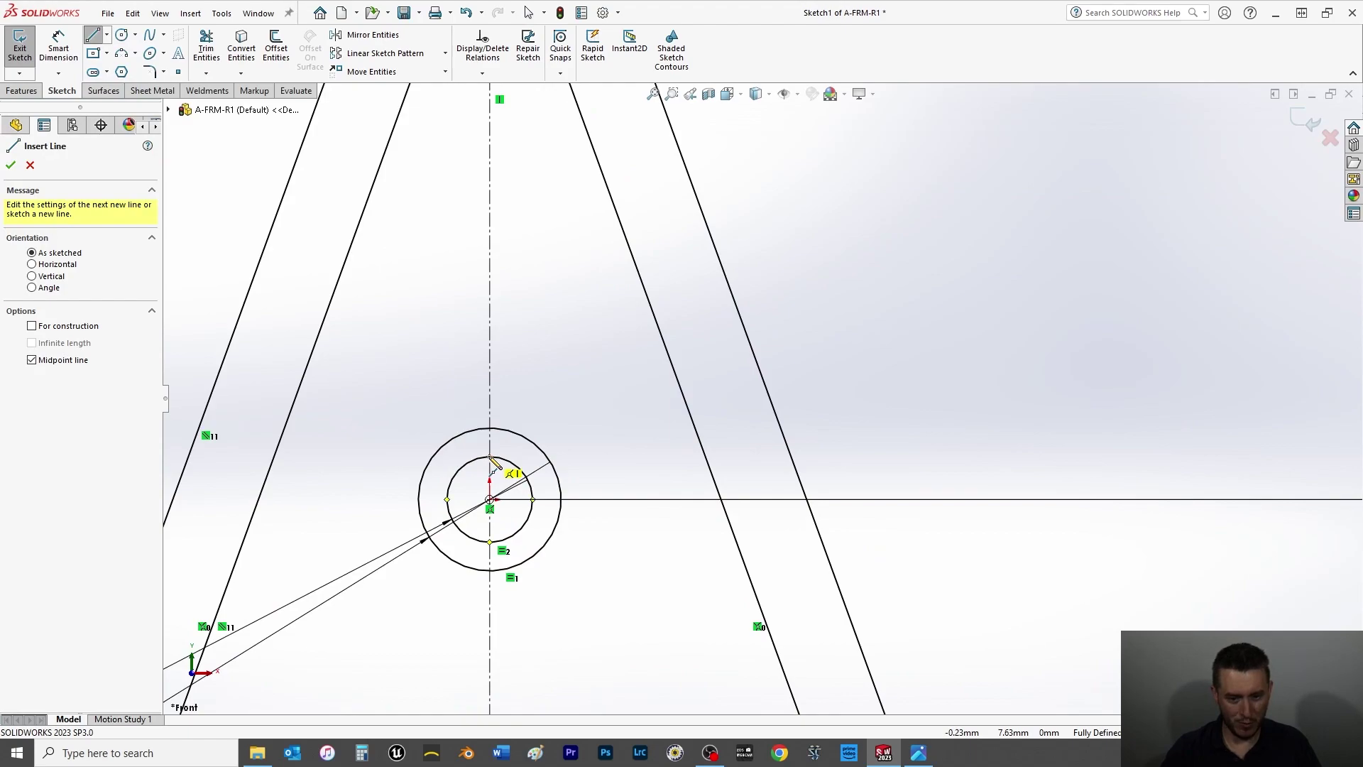
{"action": "left_click", "coordinate": [490, 457]}
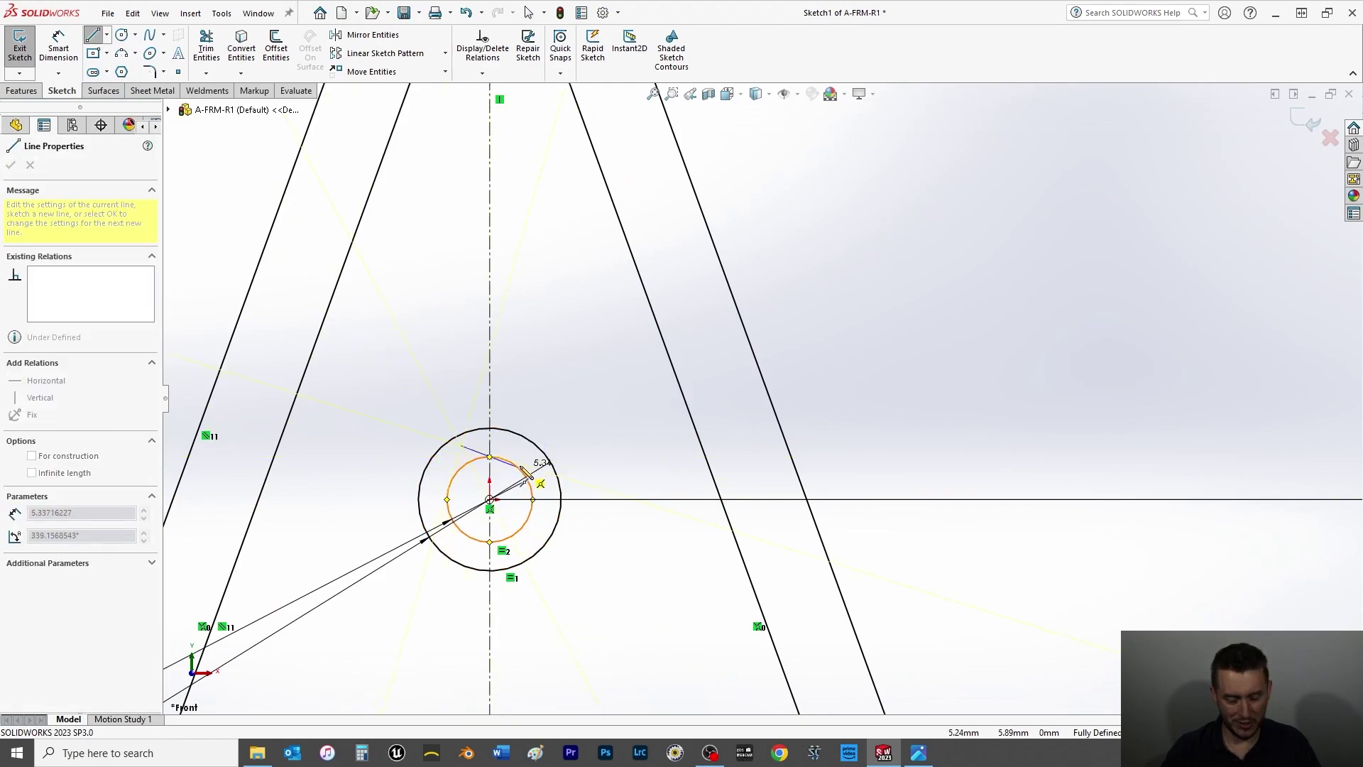
{"action": "left_click", "coordinate": [710, 459]}
{"action": "right_click", "coordinate": [643, 415]}
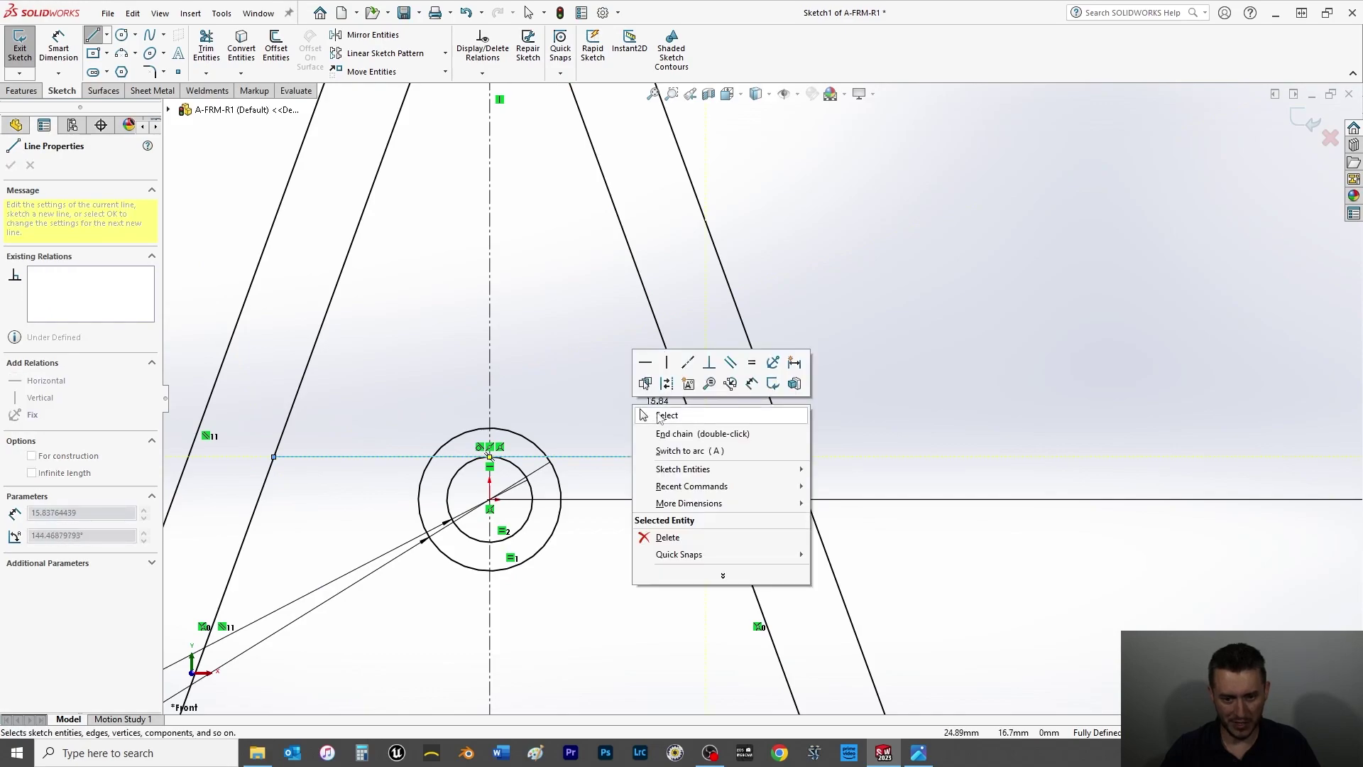
{"action": "left_click", "coordinate": [657, 416]}
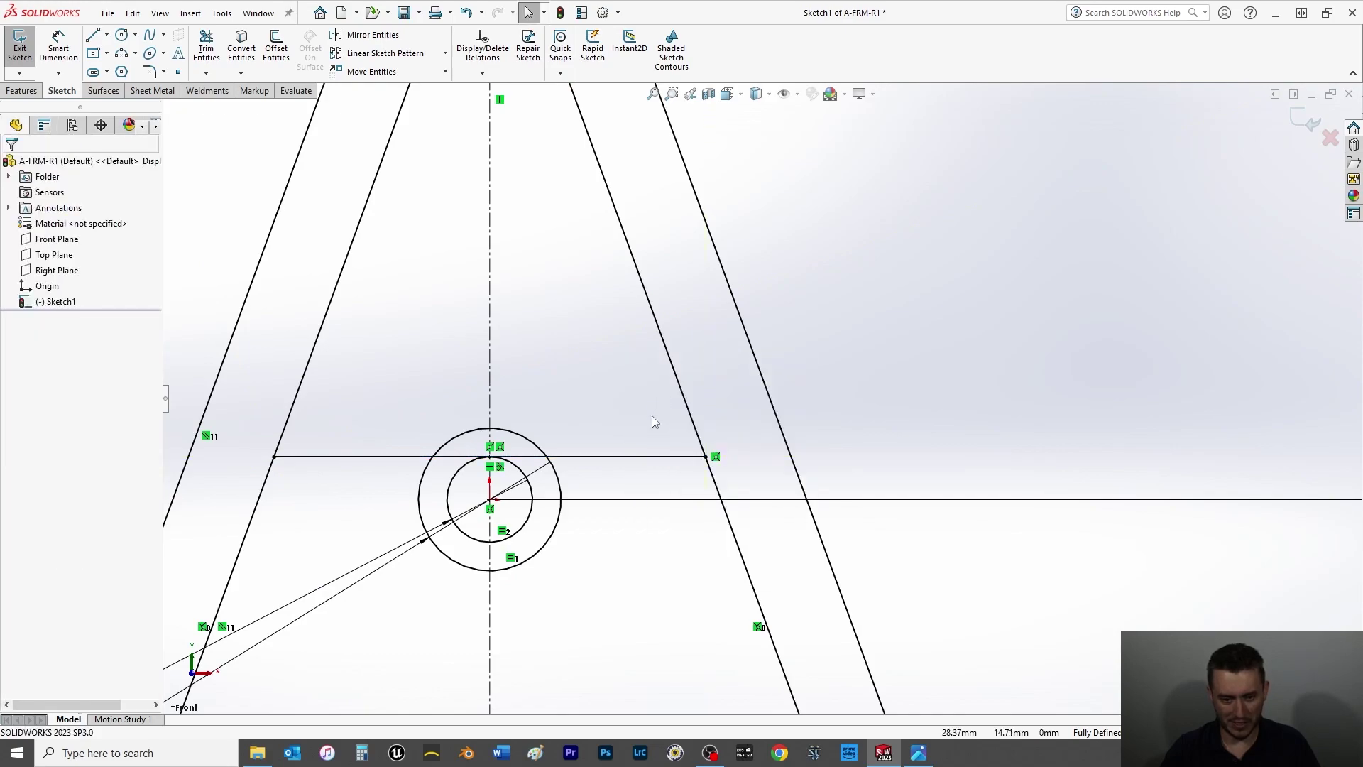
Draw a second horizontal midpoint line centred on the bottom of the middle inner circle, reaching both inner leg lines.
{"action": "left_click", "coordinate": [107, 35]}
{"action": "left_click", "coordinate": [98, 88]}
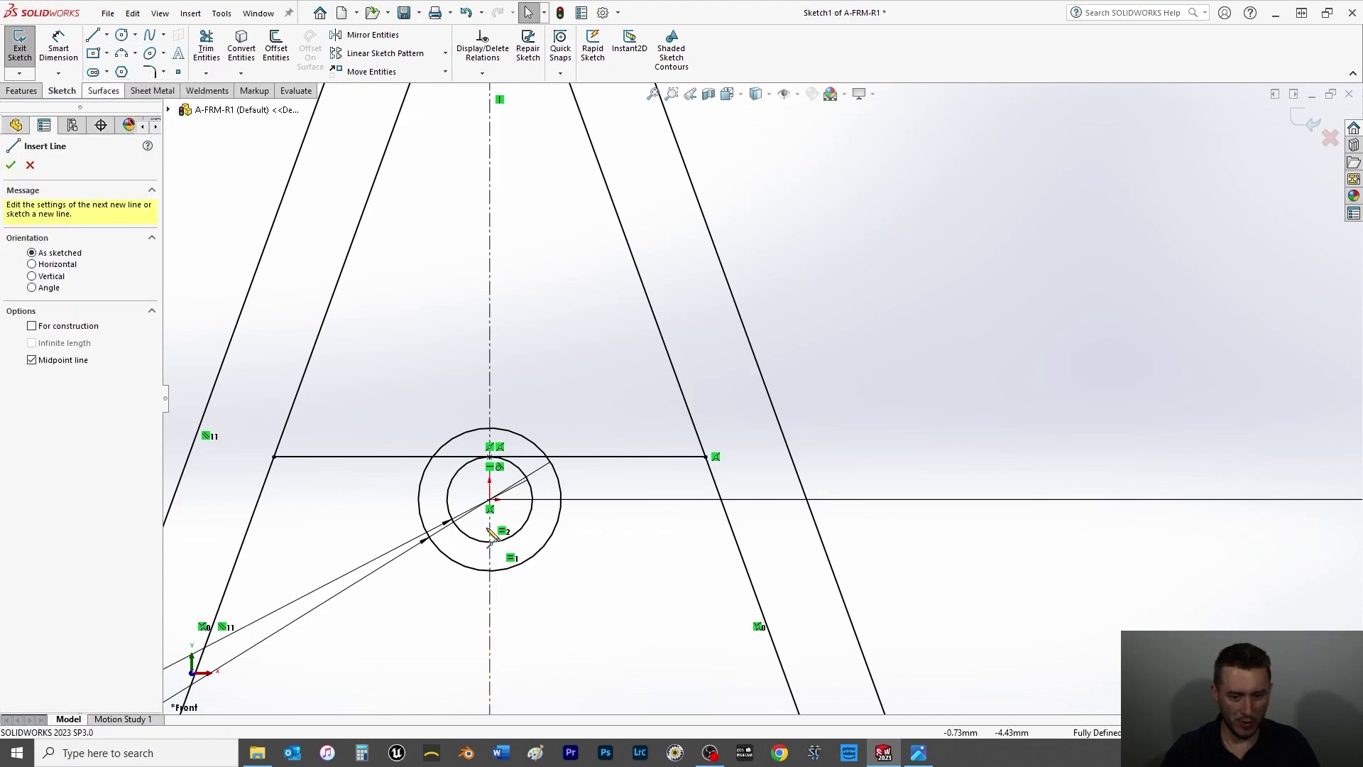
{"action": "left_click", "coordinate": [490, 542]}
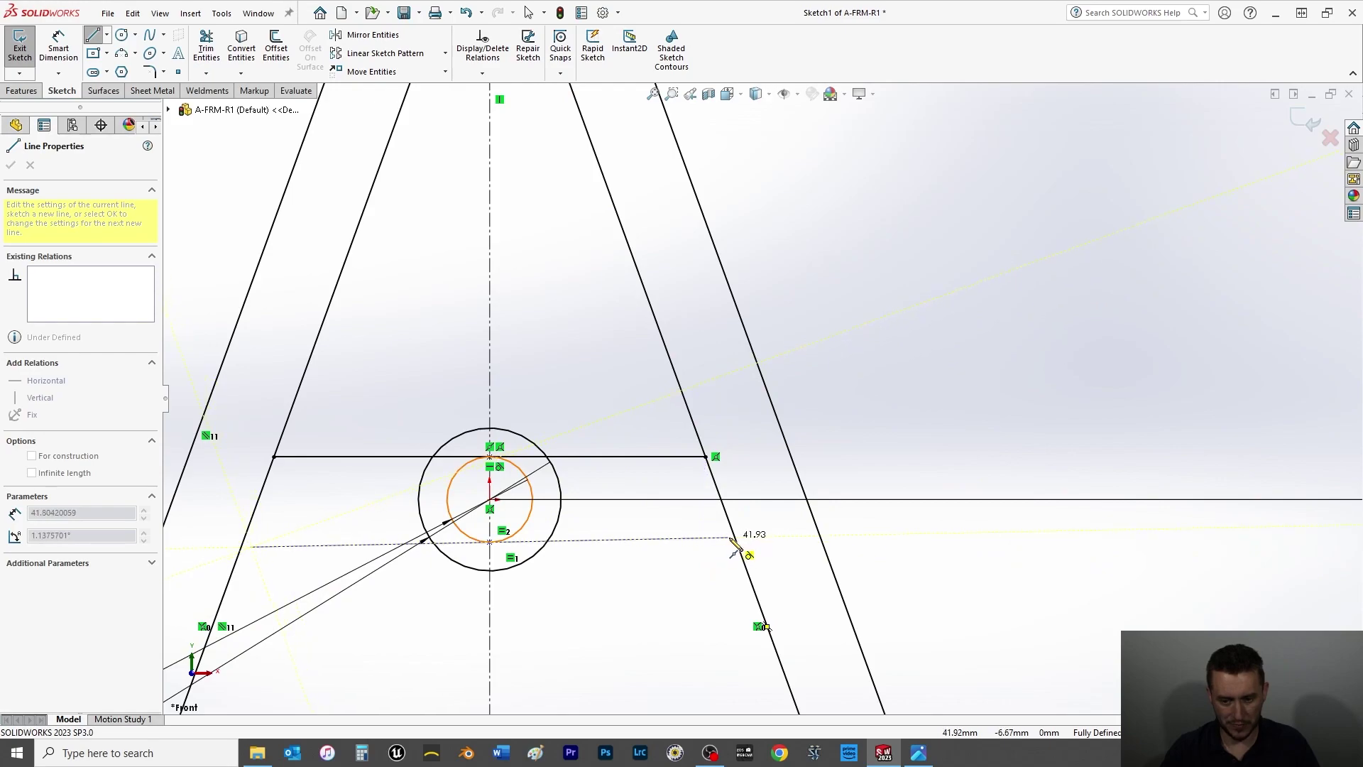
{"action": "left_click", "coordinate": [737, 543]}
{"action": "right_click", "coordinate": [692, 575]}
{"action": "left_click", "coordinate": [693, 589]}
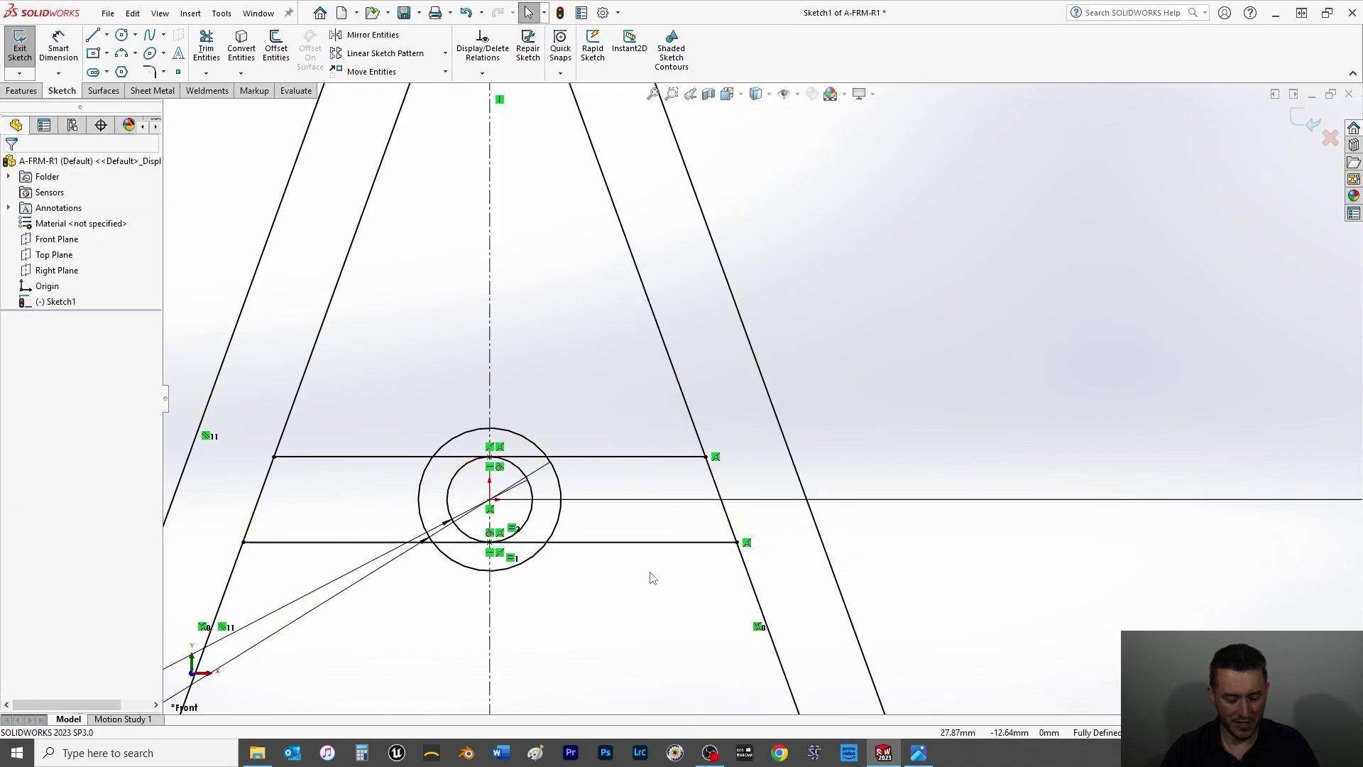
Start an Extruded Boss/Base from the sketch, picking the two-leg region as contour and Mid Plane as the end condition.
{"action": "scroll", "coordinate": [663, 581], "scroll_direction": "up", "scroll_amount": 2}
{"action": "scroll", "coordinate": [663, 580], "scroll_direction": "up", "scroll_amount": 3}
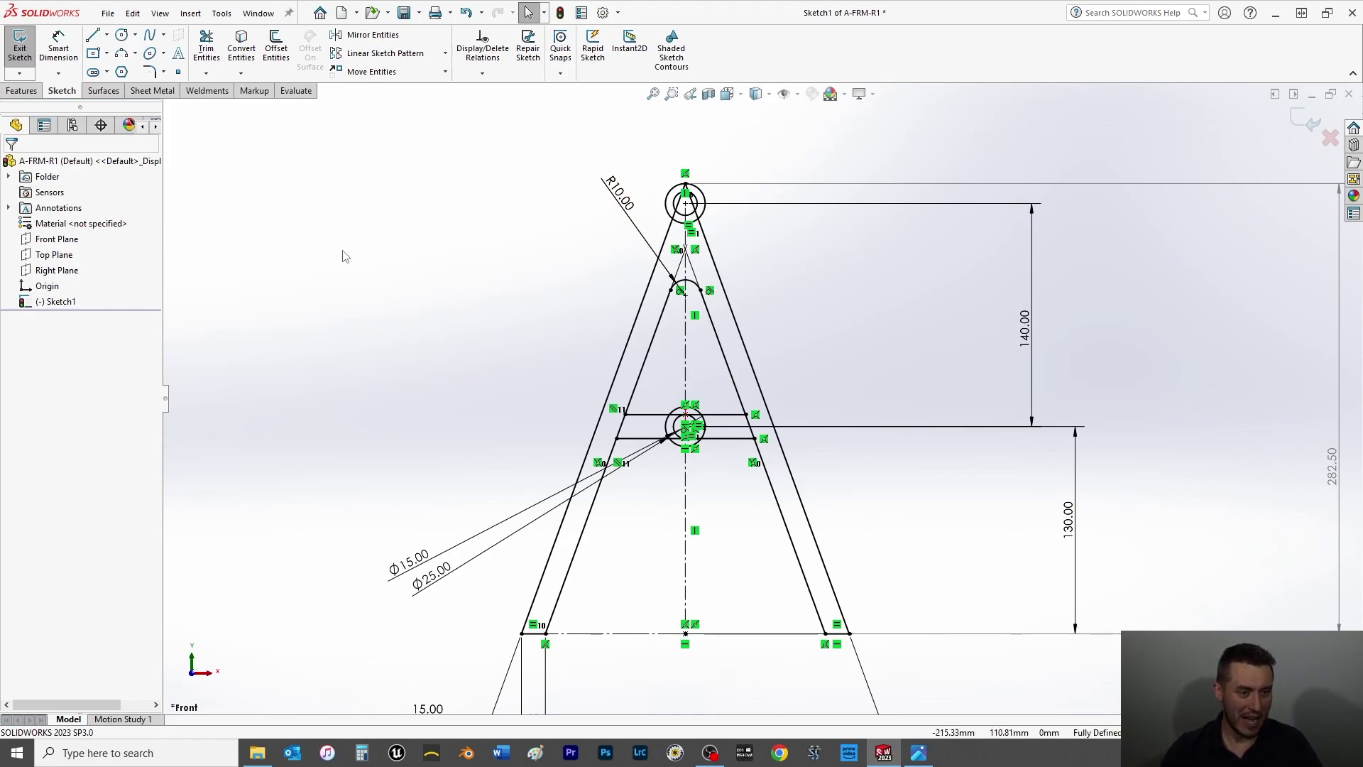
{"action": "left_click", "coordinate": [21, 91]}
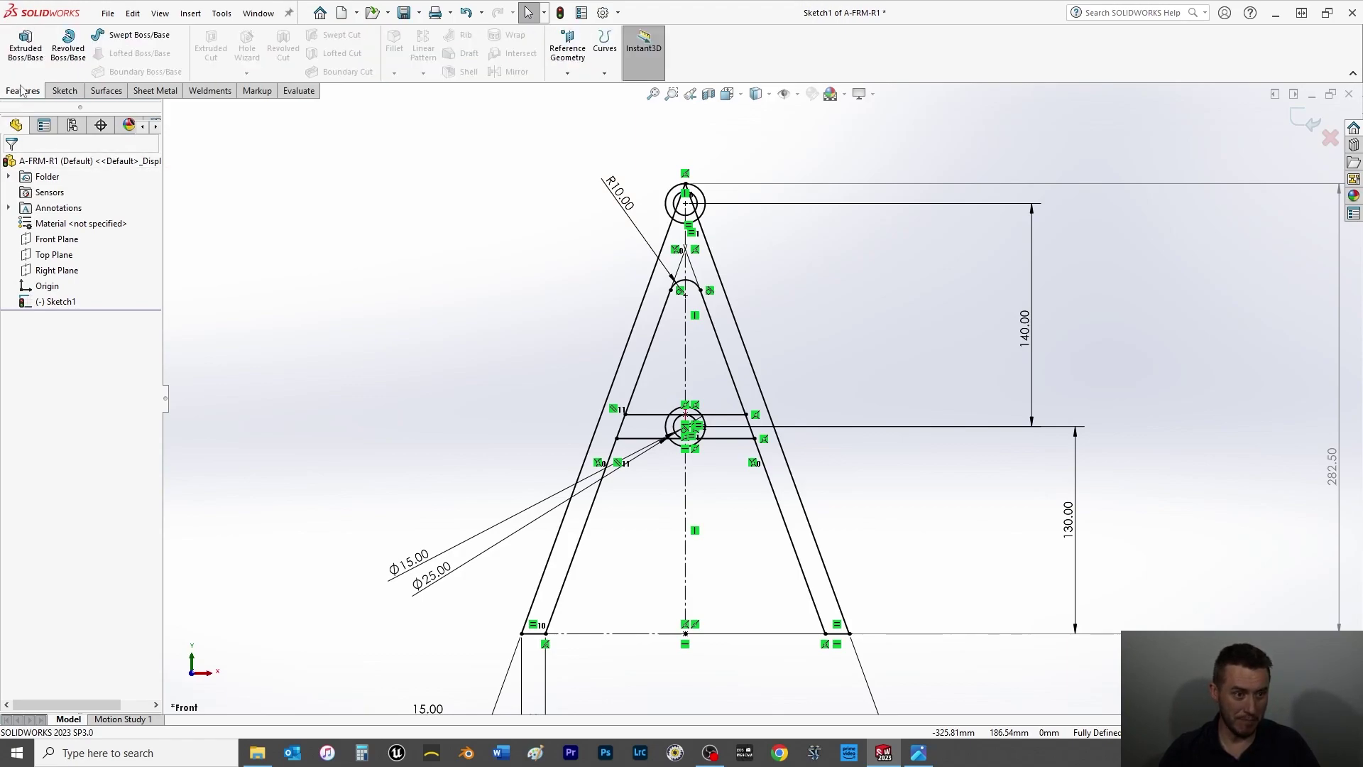
{"action": "left_click", "coordinate": [24, 57]}
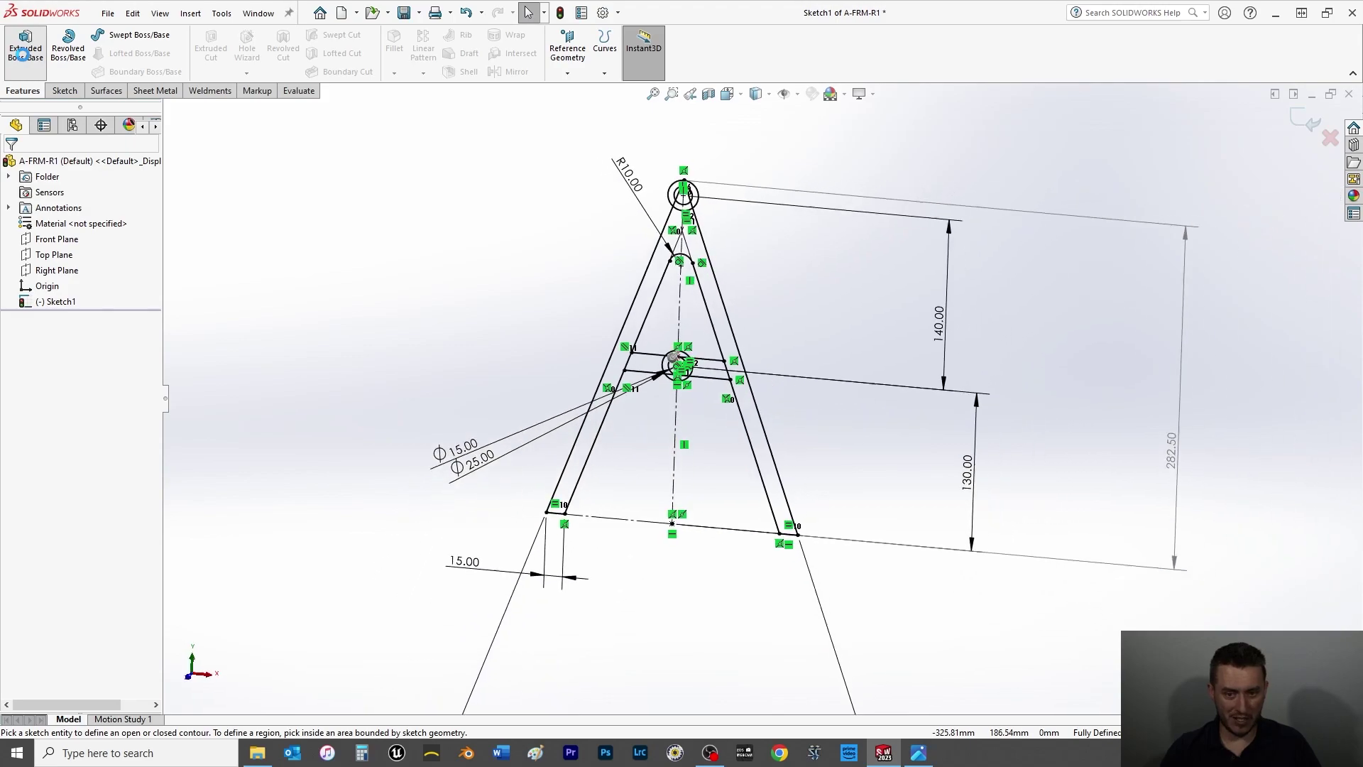
{"action": "scroll", "coordinate": [646, 353], "scroll_direction": "down", "scroll_amount": 5}
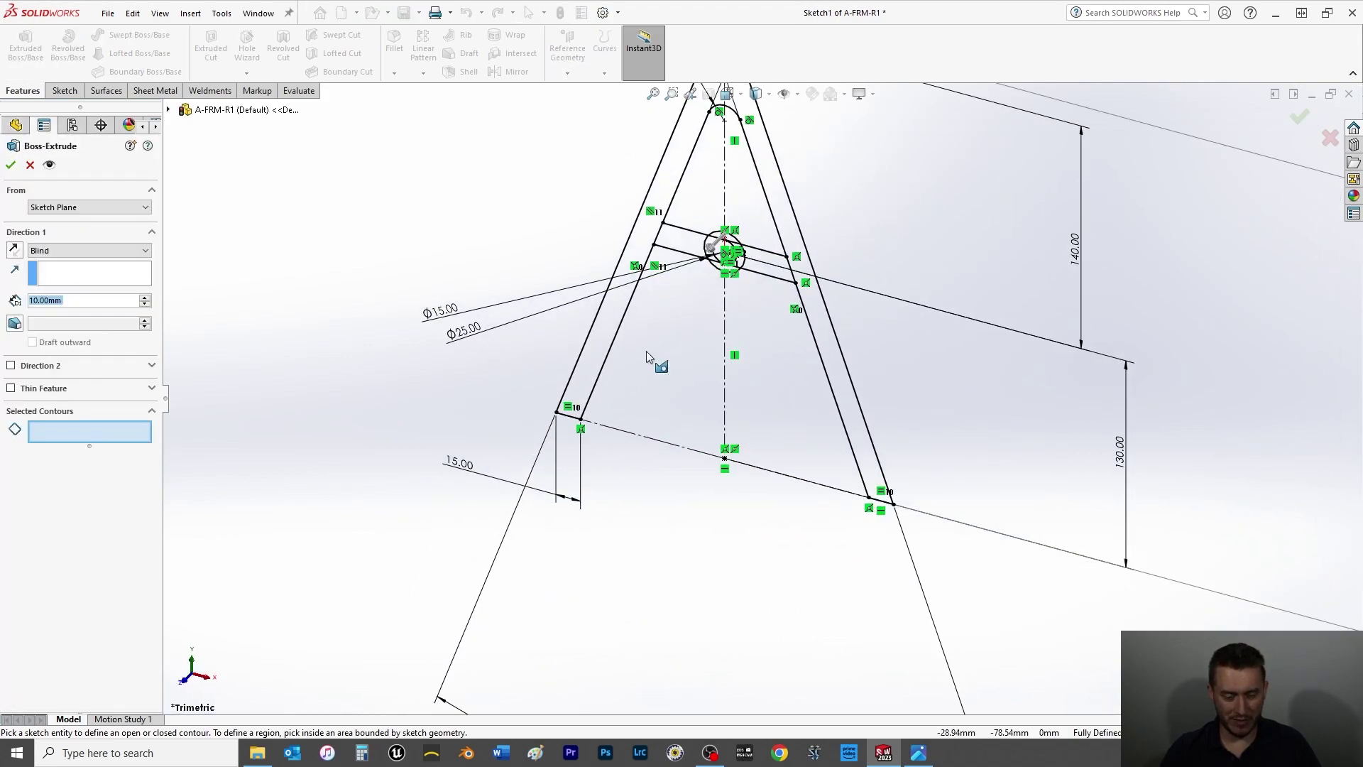
{"action": "left_click", "coordinate": [595, 352]}
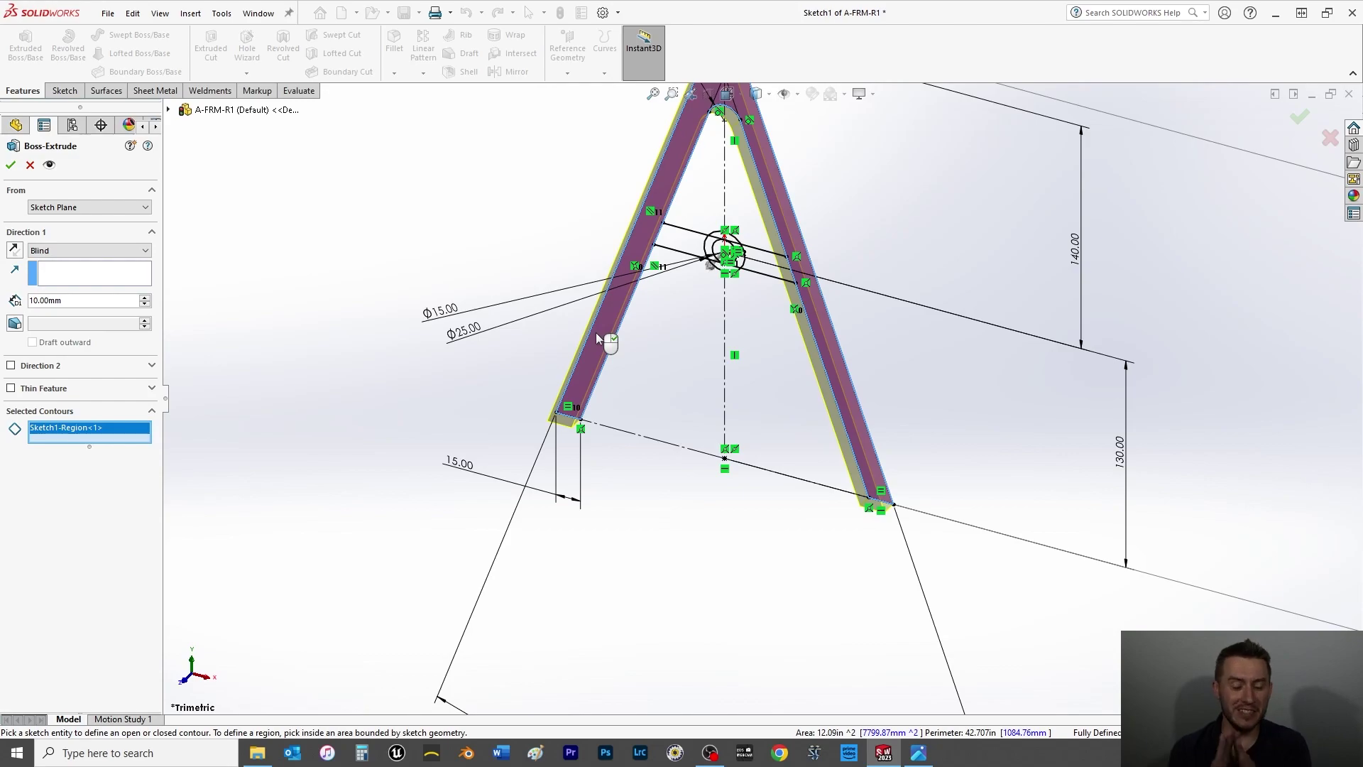
{"action": "left_click", "coordinate": [67, 254]}
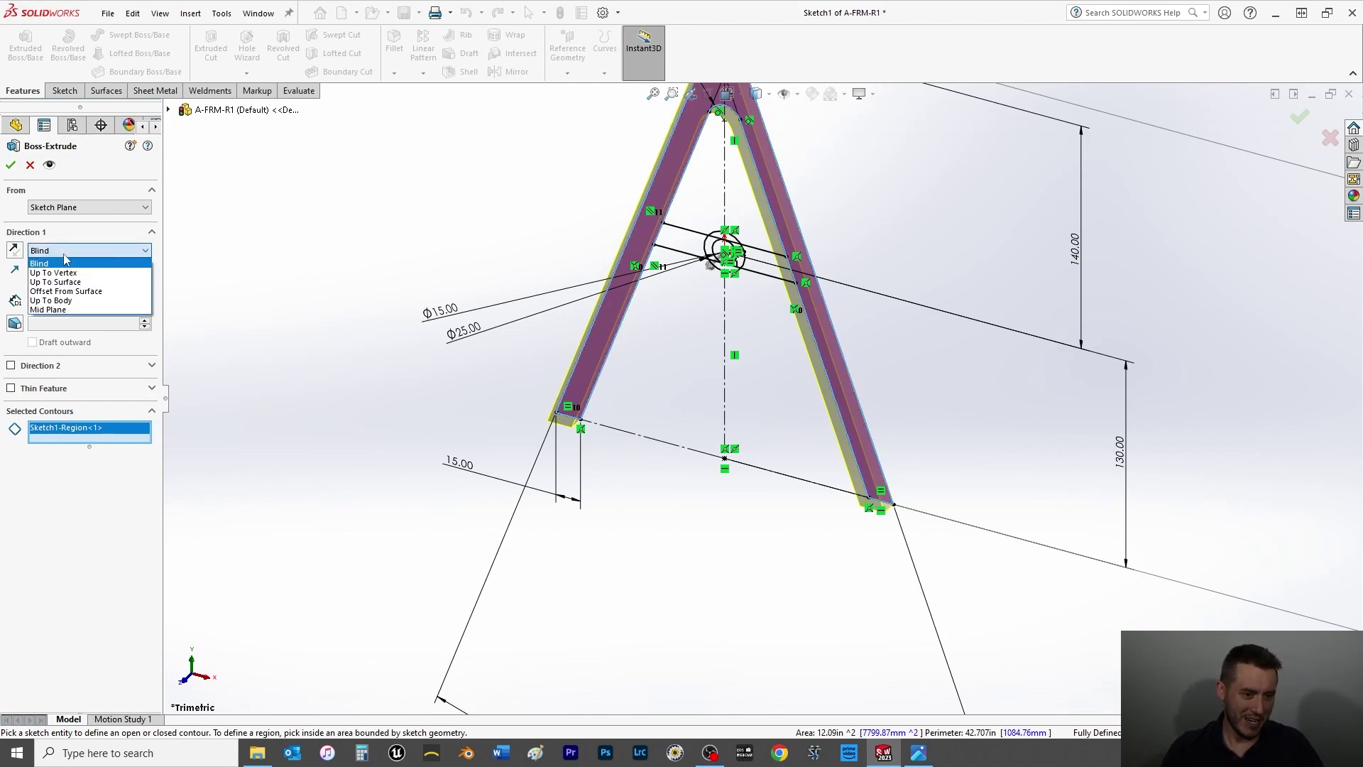
{"action": "left_click", "coordinate": [77, 310]}
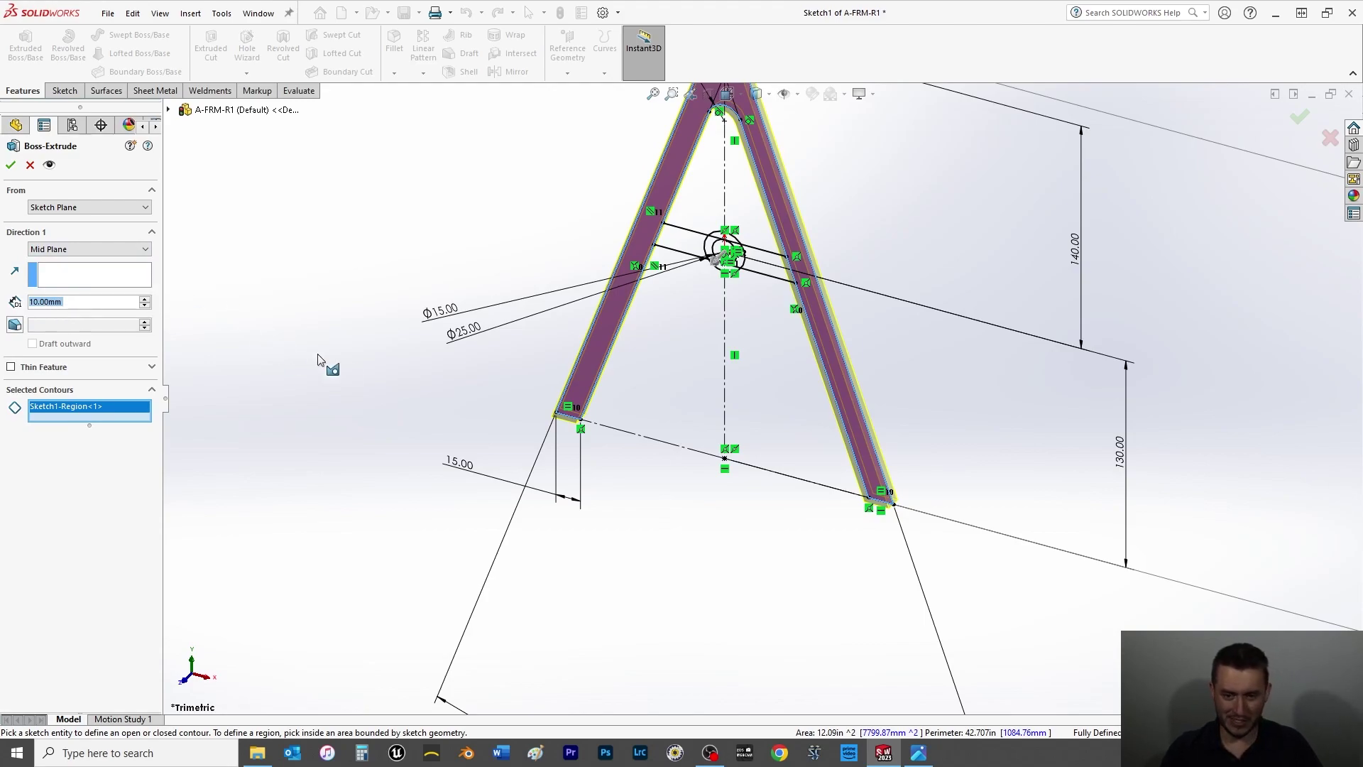
Add the ring regions between the two concentric circles at the frame's apex to the extrusion contours, leaving the hole open.
{"action": "scroll", "coordinate": [618, 475], "scroll_direction": "up", "scroll_amount": 3}
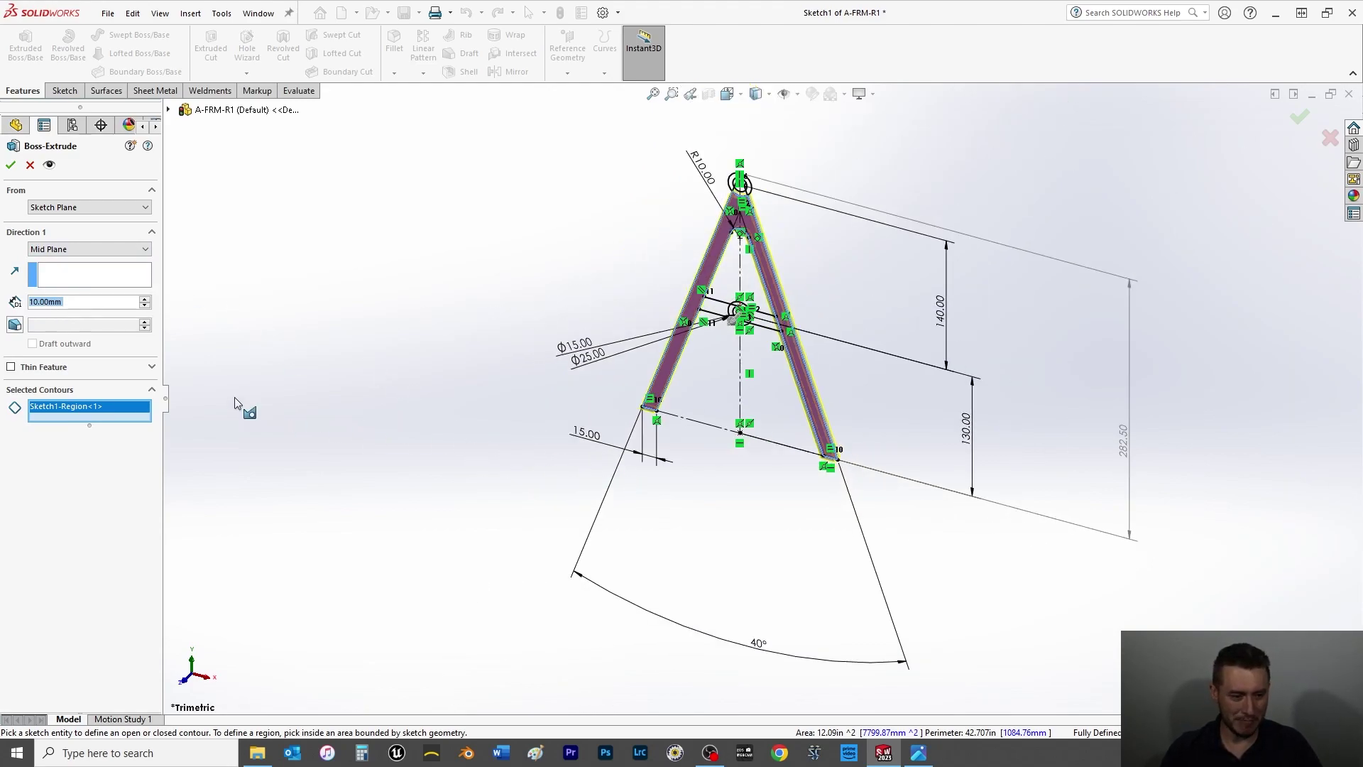
{"action": "scroll", "coordinate": [776, 233], "scroll_direction": "down", "scroll_amount": 6}
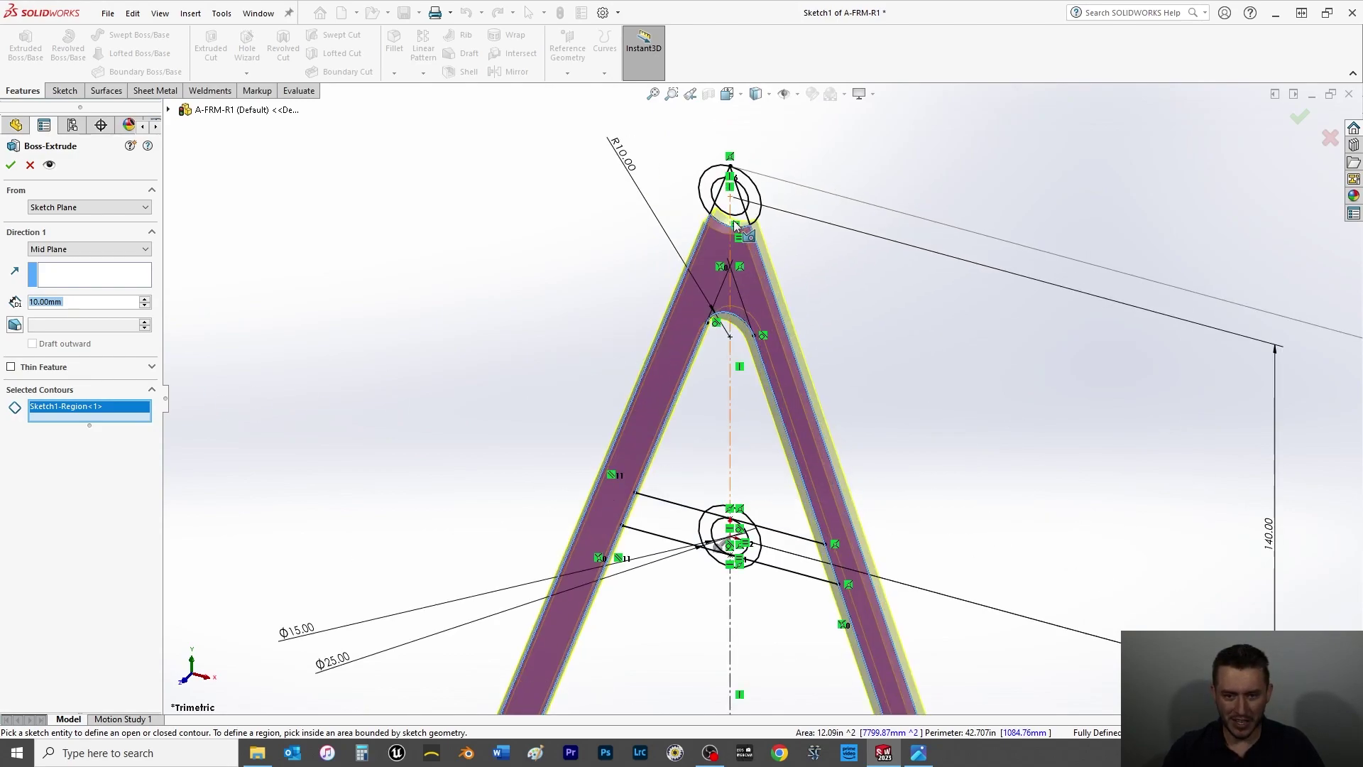
{"action": "scroll", "coordinate": [845, 329], "scroll_direction": "up", "scroll_amount": 4}
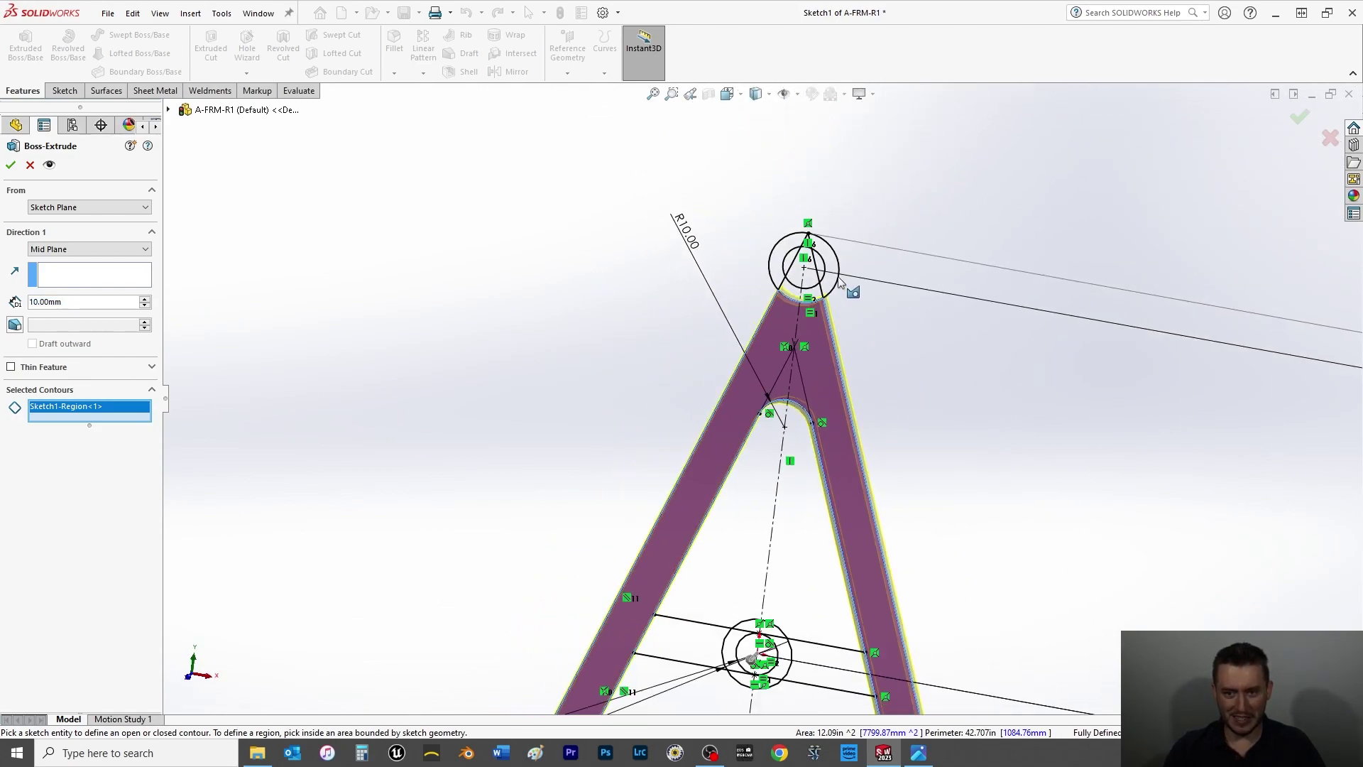
{"action": "middle_click_drag", "start_coordinate": [832, 313], "coordinate": [850, 270]}
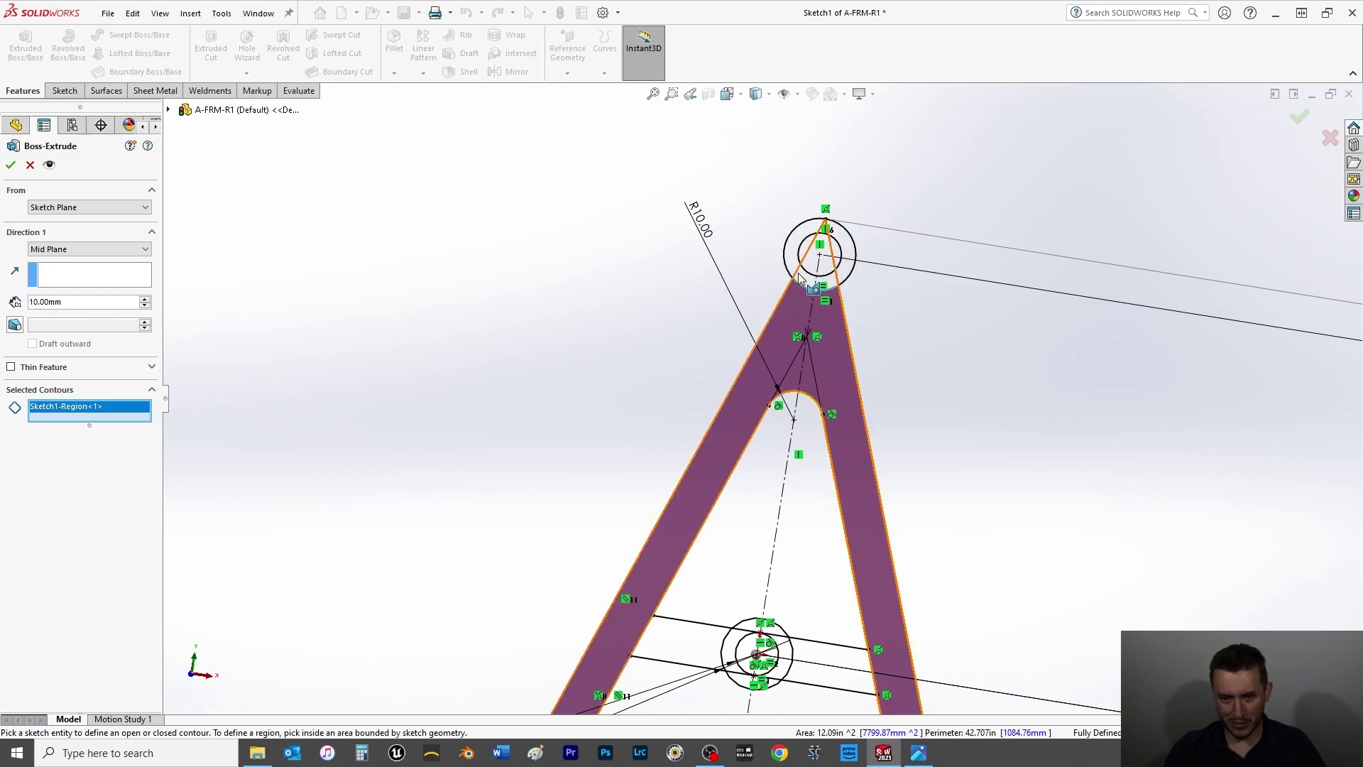
{"action": "left_click", "coordinate": [800, 282]}
{"action": "left_click", "coordinate": [804, 272]}
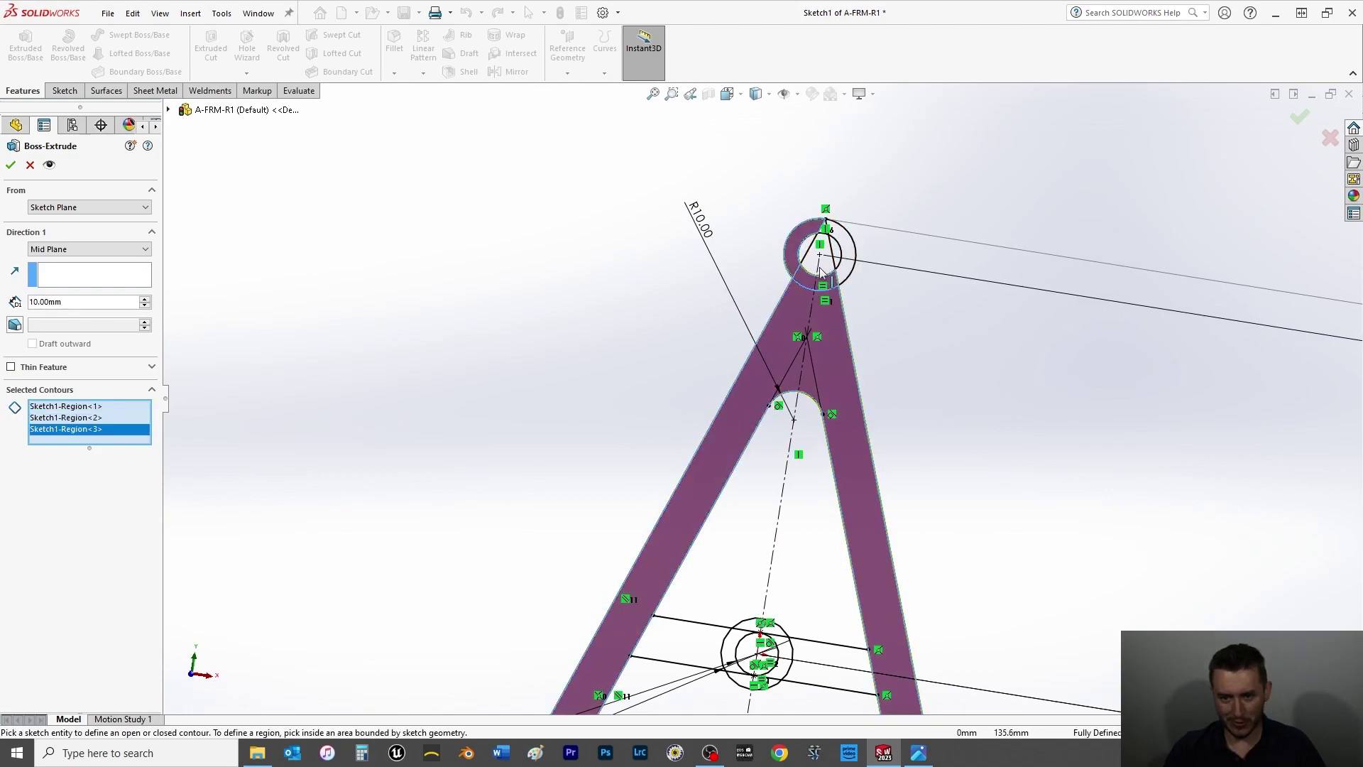
{"action": "left_click", "coordinate": [850, 268]}
Add both crossbar regions and all ring regions around the middle hole to the contours, and try to create the 10 mm mid-plane extrusion.
{"action": "scroll", "coordinate": [872, 356], "scroll_direction": "up", "scroll_amount": 3}
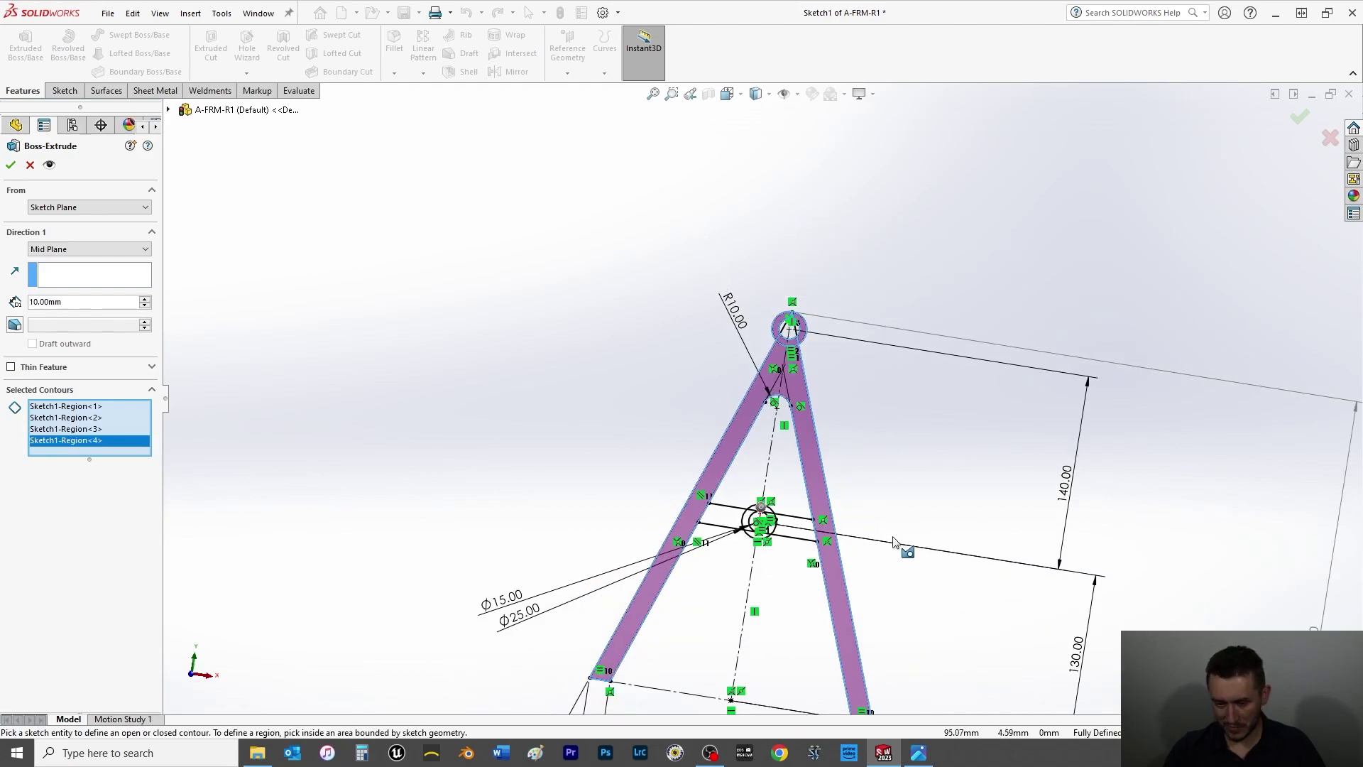
{"action": "scroll", "coordinate": [773, 511], "scroll_direction": "down", "scroll_amount": 4}
{"action": "scroll", "coordinate": [773, 509], "scroll_direction": "down", "scroll_amount": 3}
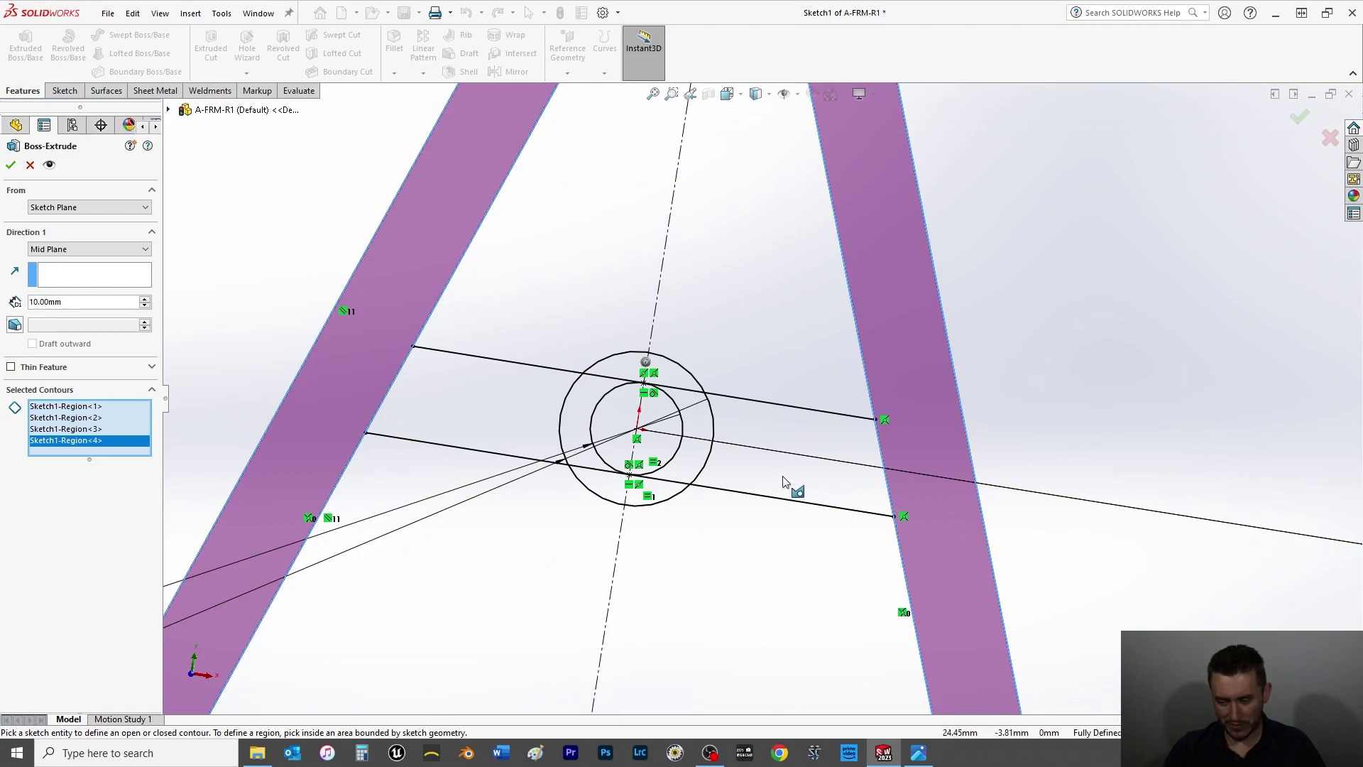
{"action": "left_click", "coordinate": [778, 482]}
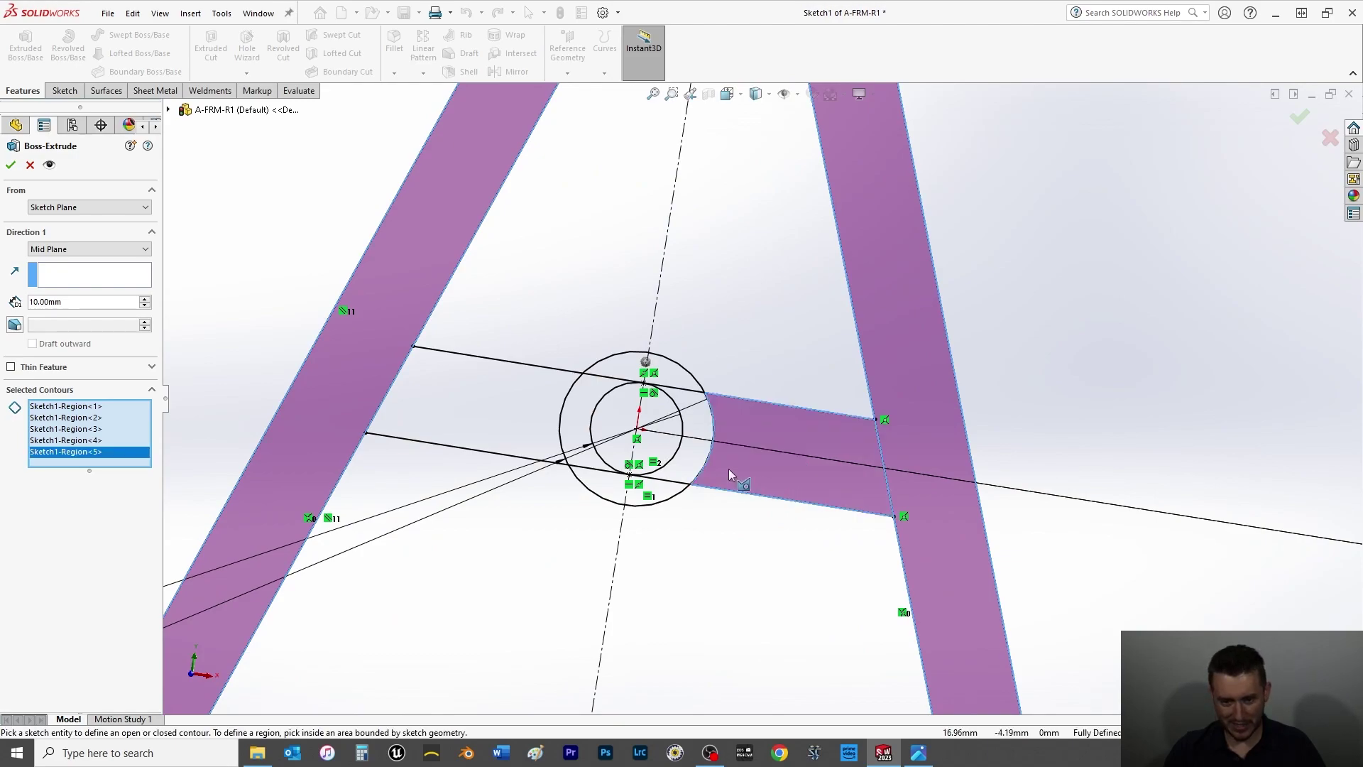
{"action": "left_click", "coordinate": [686, 467]}
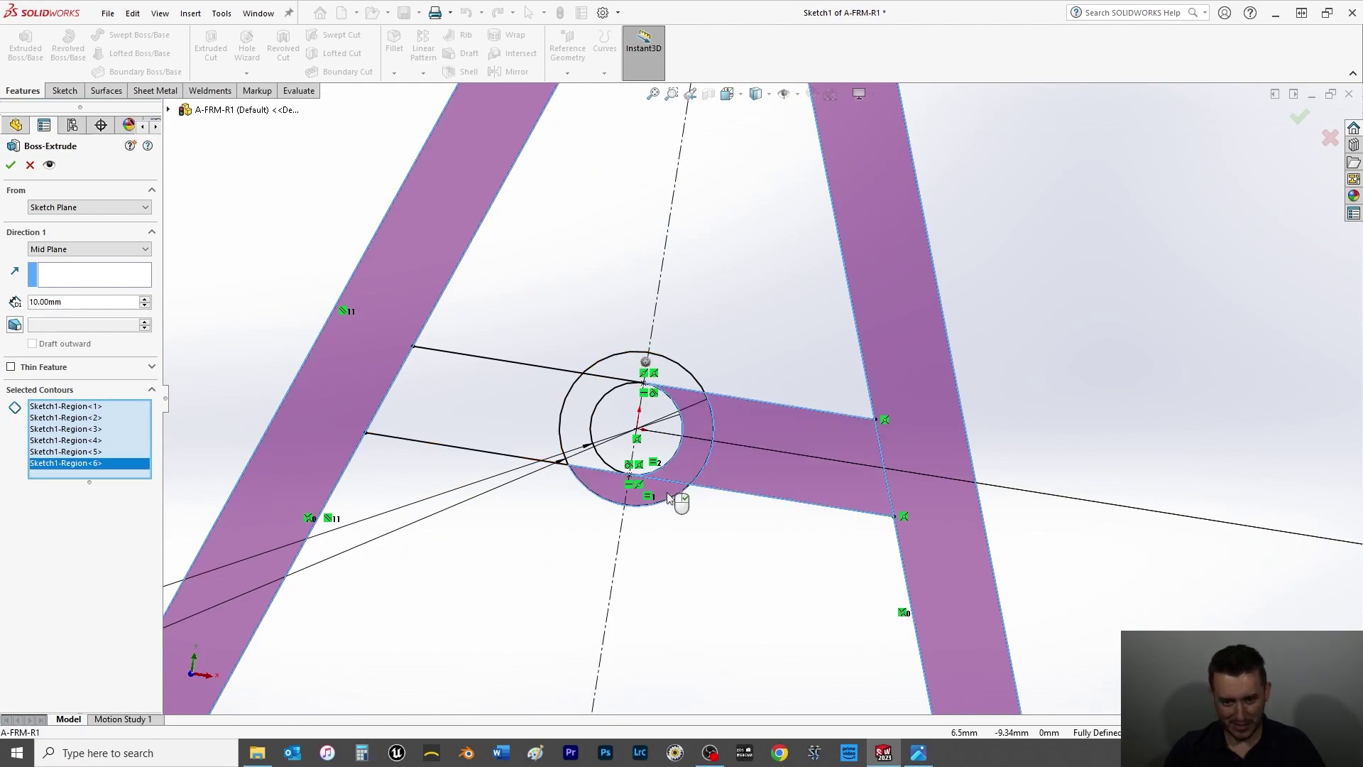
{"action": "left_click", "coordinate": [671, 493]}
{"action": "left_click", "coordinate": [578, 444]}
{"action": "left_click", "coordinate": [618, 366]}
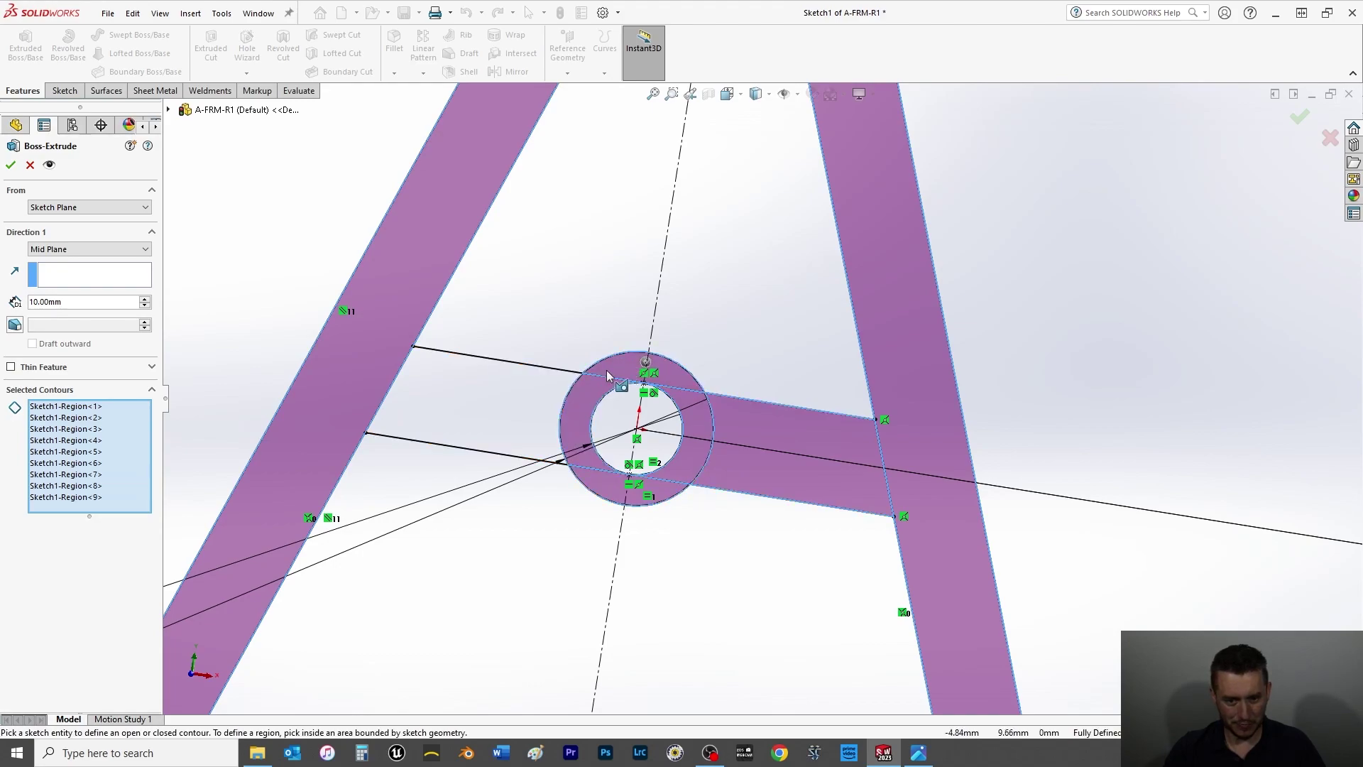
{"action": "left_click", "coordinate": [531, 402]}
{"action": "scroll", "coordinate": [533, 404], "scroll_direction": "up", "scroll_amount": 6}
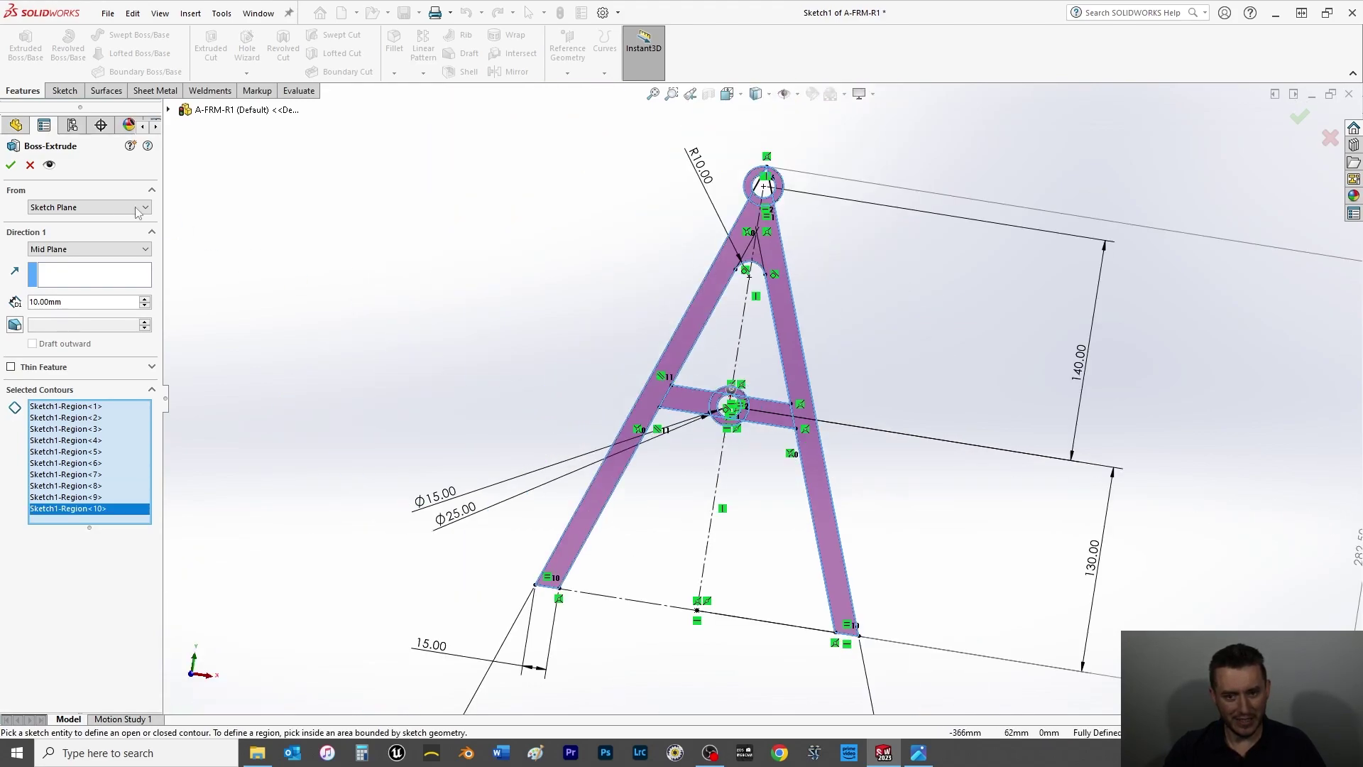
{"action": "left_click", "coordinate": [11, 164]}
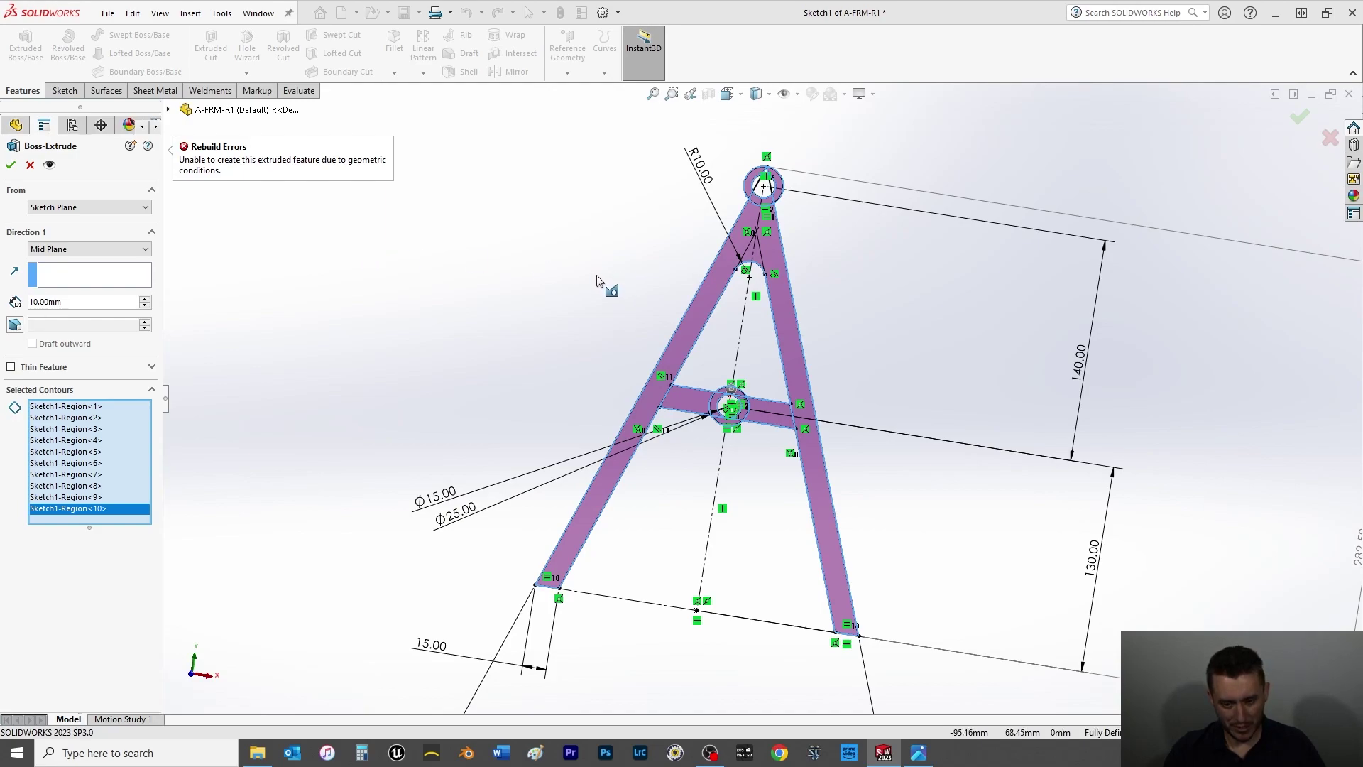
Add the missing wedge-shaped region at the tip of the upper ring to the extrusion contours.
{"action": "scroll", "coordinate": [750, 405], "scroll_direction": "down", "scroll_amount": 6}
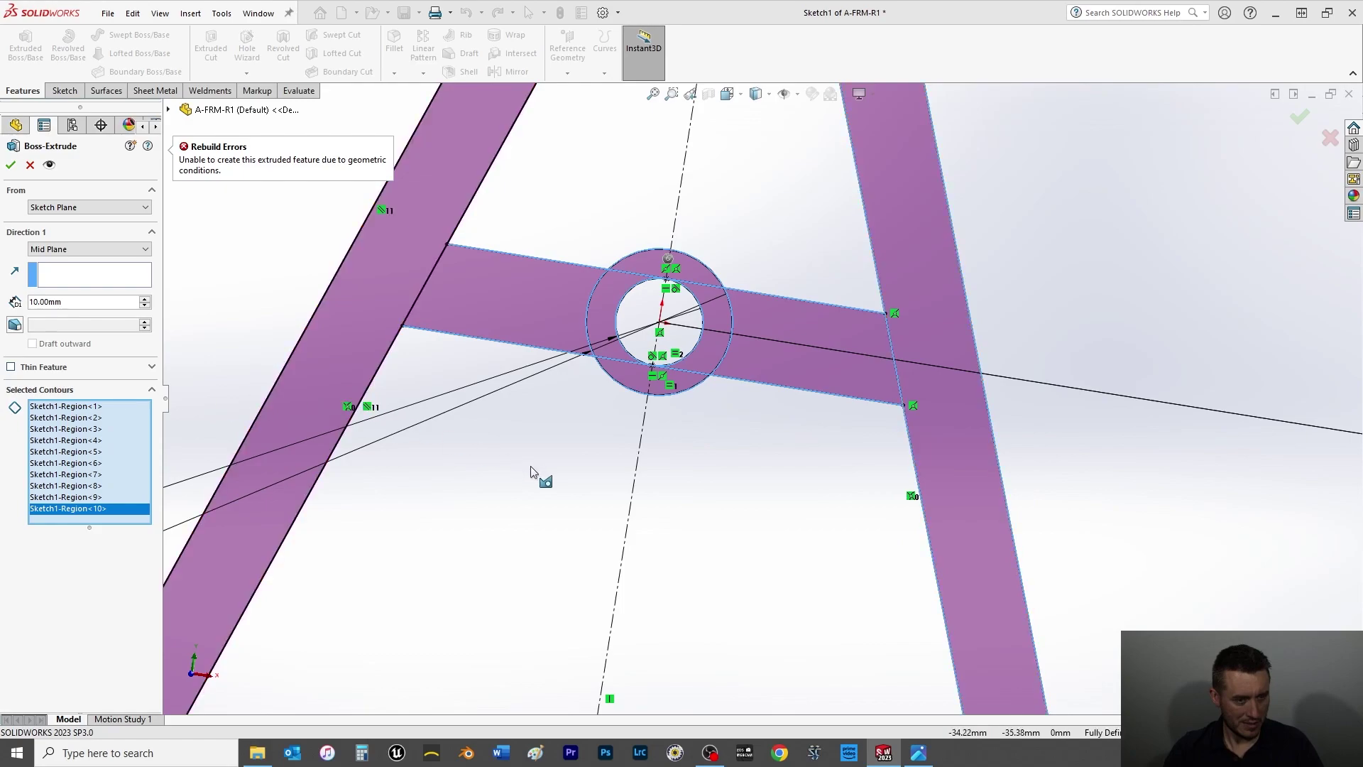
{"action": "scroll", "coordinate": [534, 473], "scroll_direction": "up", "scroll_amount": 3}
{"action": "scroll", "coordinate": [532, 467], "scroll_direction": "up", "scroll_amount": 2}
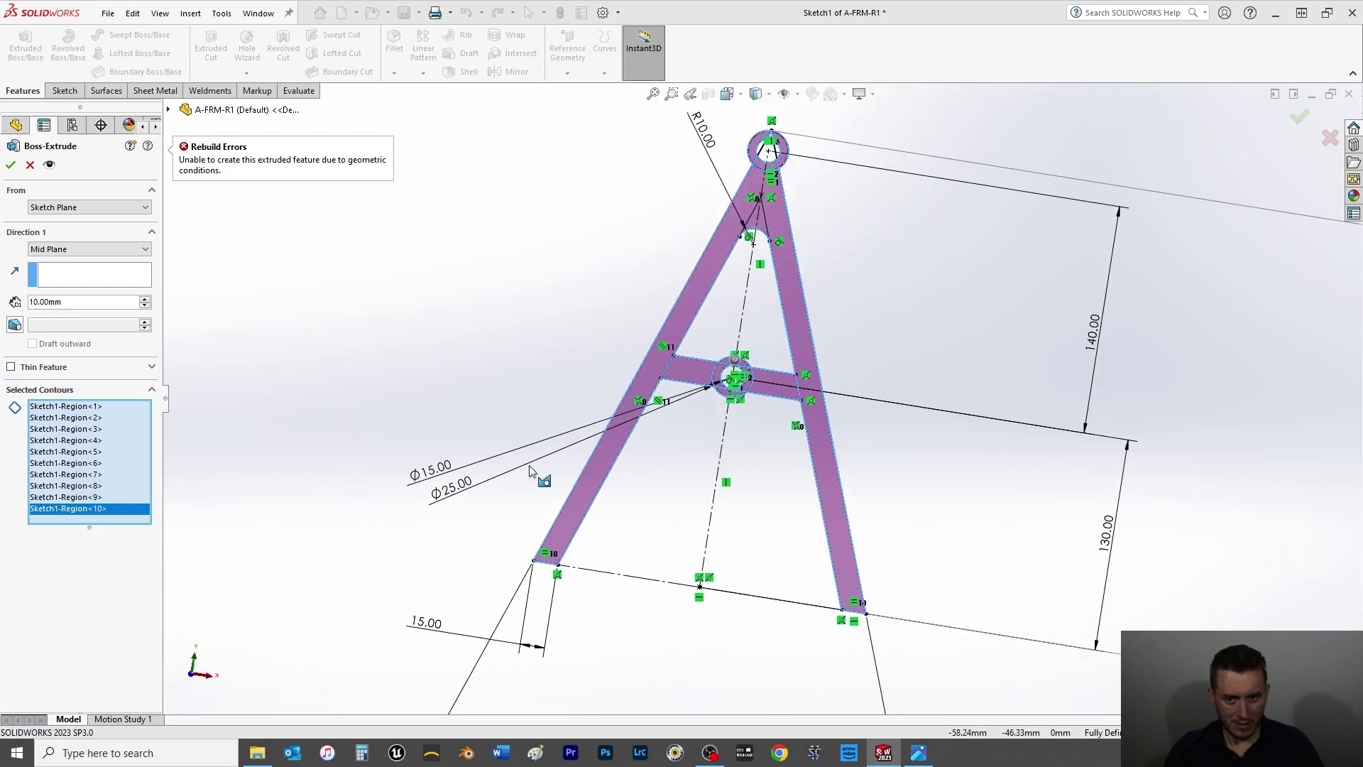
{"action": "scroll", "coordinate": [810, 155], "scroll_direction": "down", "scroll_amount": 4}
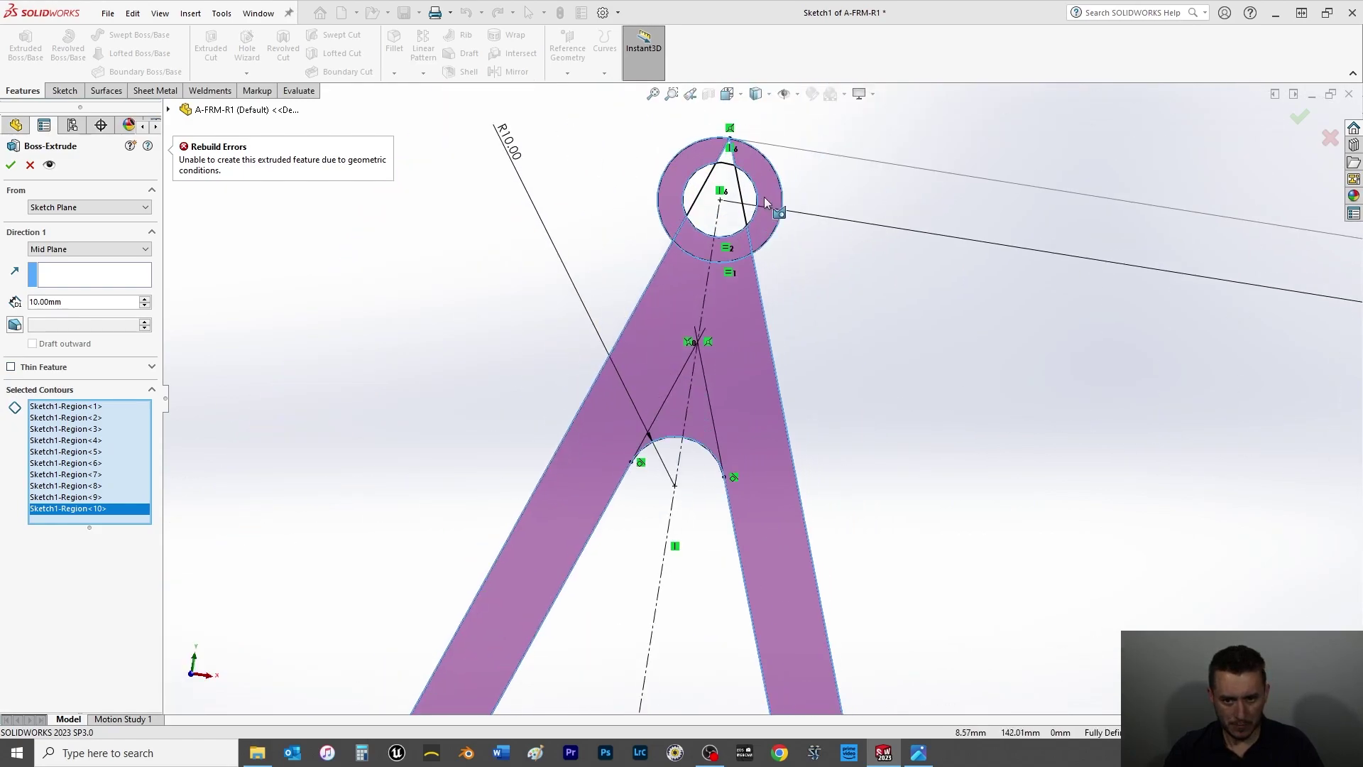
{"action": "scroll", "coordinate": [717, 145], "scroll_direction": "down", "scroll_amount": 5}
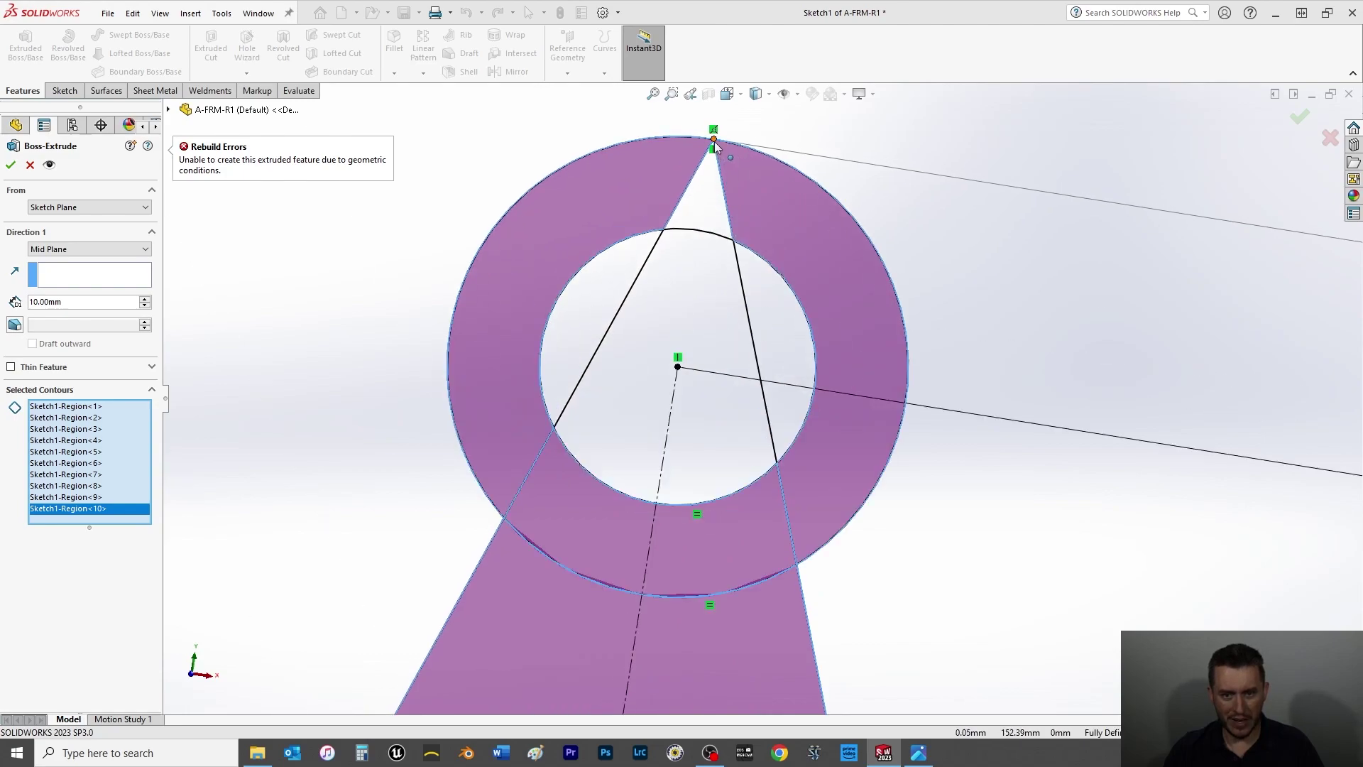
{"action": "left_click", "coordinate": [704, 195]}
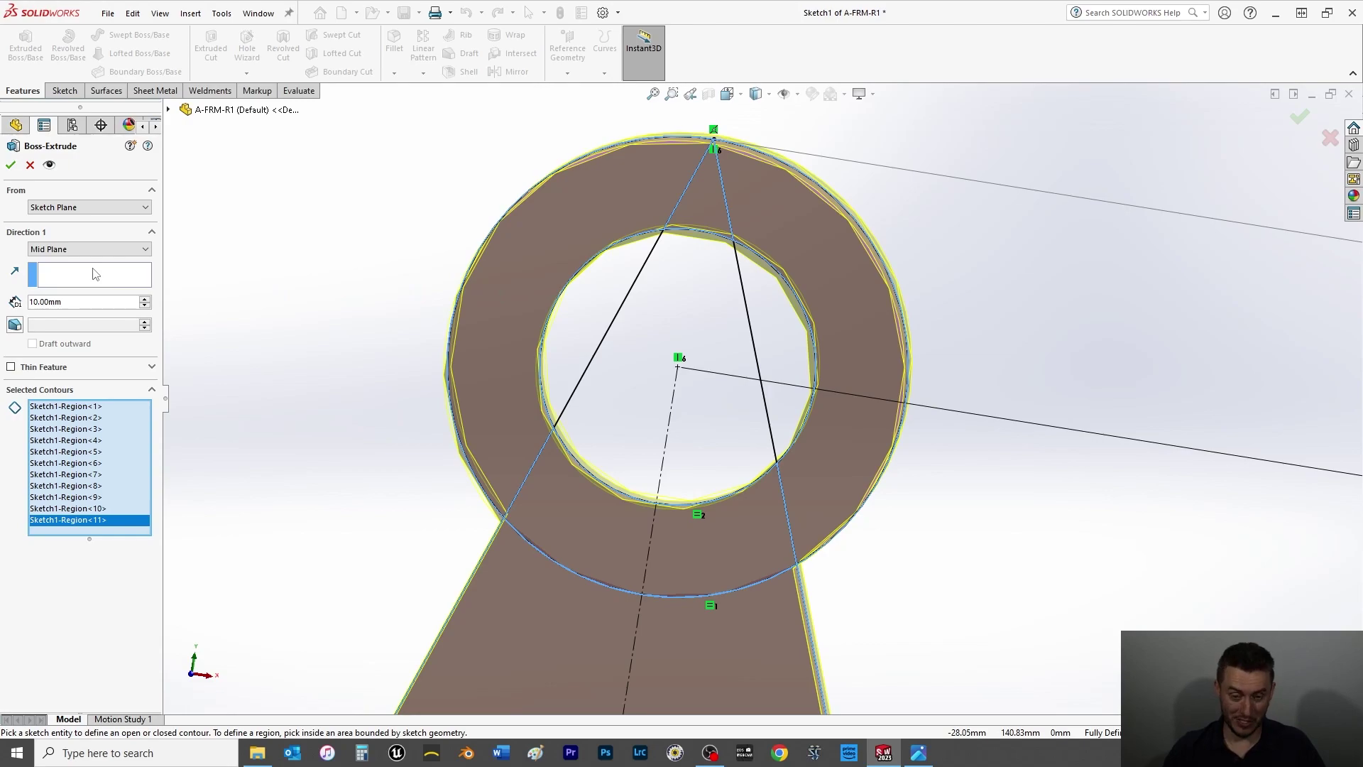
{"action": "scroll", "coordinate": [597, 489], "scroll_direction": "up", "scroll_amount": 5}
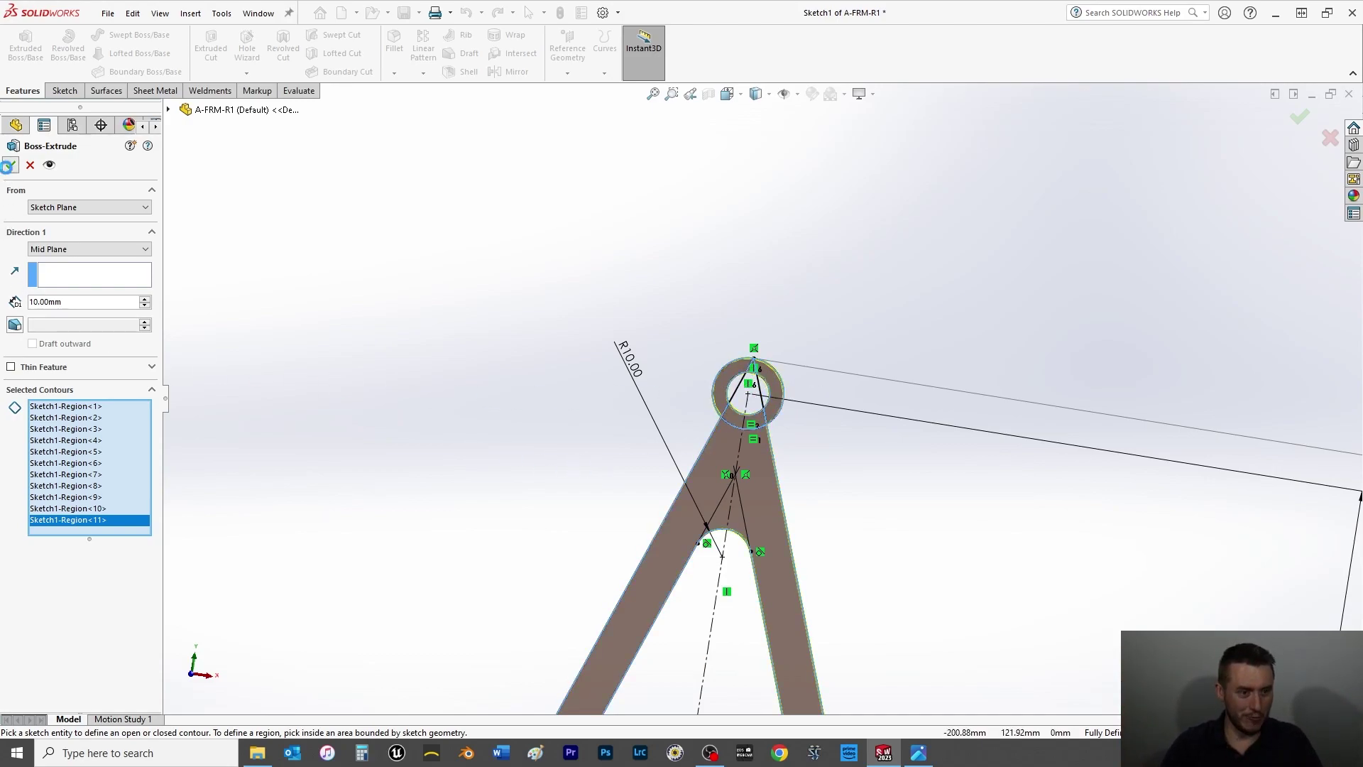
Create the 10 mm mid-plane extrusion from the selected A-frame contours and display the part in isometric view.
{"action": "left_click", "coordinate": [10, 165]}
{"action": "key", "text": "space"}
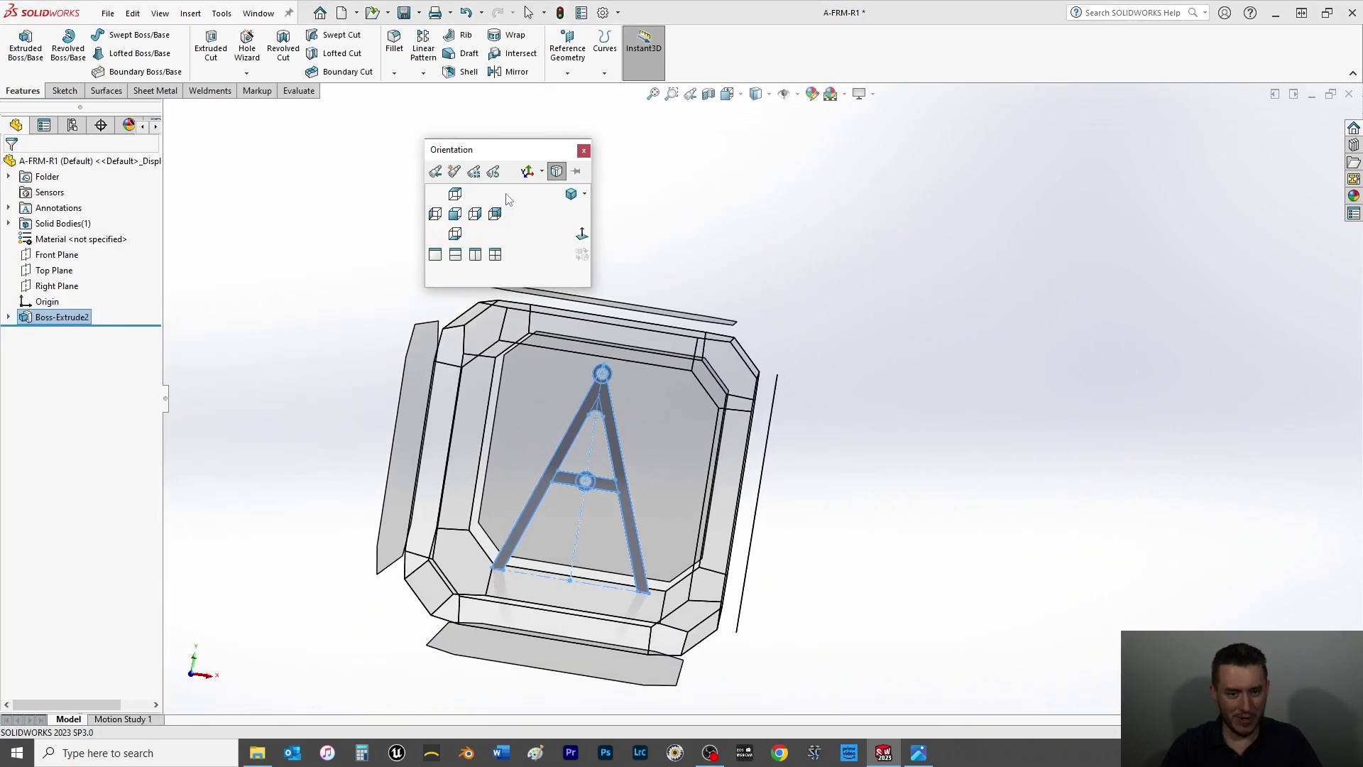
{"action": "left_click", "coordinate": [569, 195]}
{"action": "left_click", "coordinate": [513, 314]}
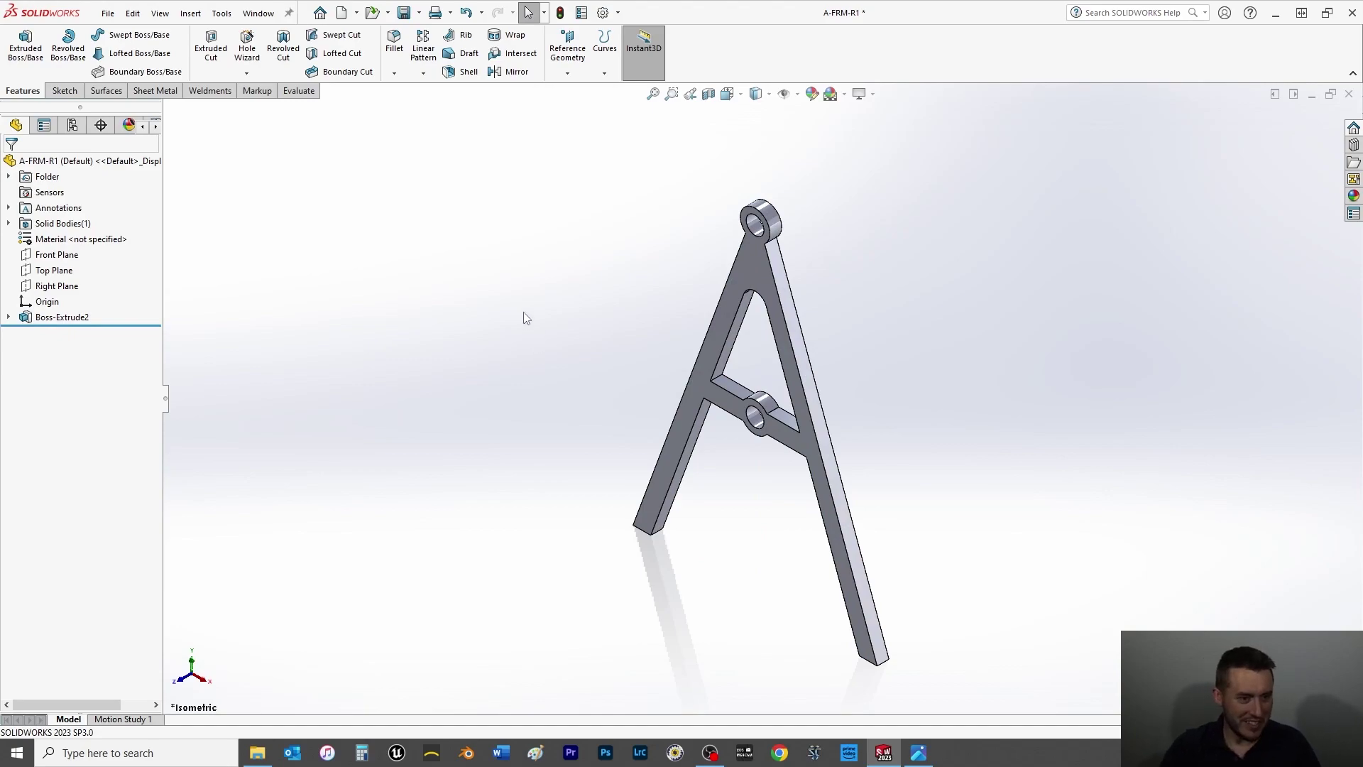
Apply a dark olive colour (RGB 128, 128, 0) to the whole part A-FRM-R1 and turn off RealView Graphics.
{"action": "right_click", "coordinate": [753, 270]}
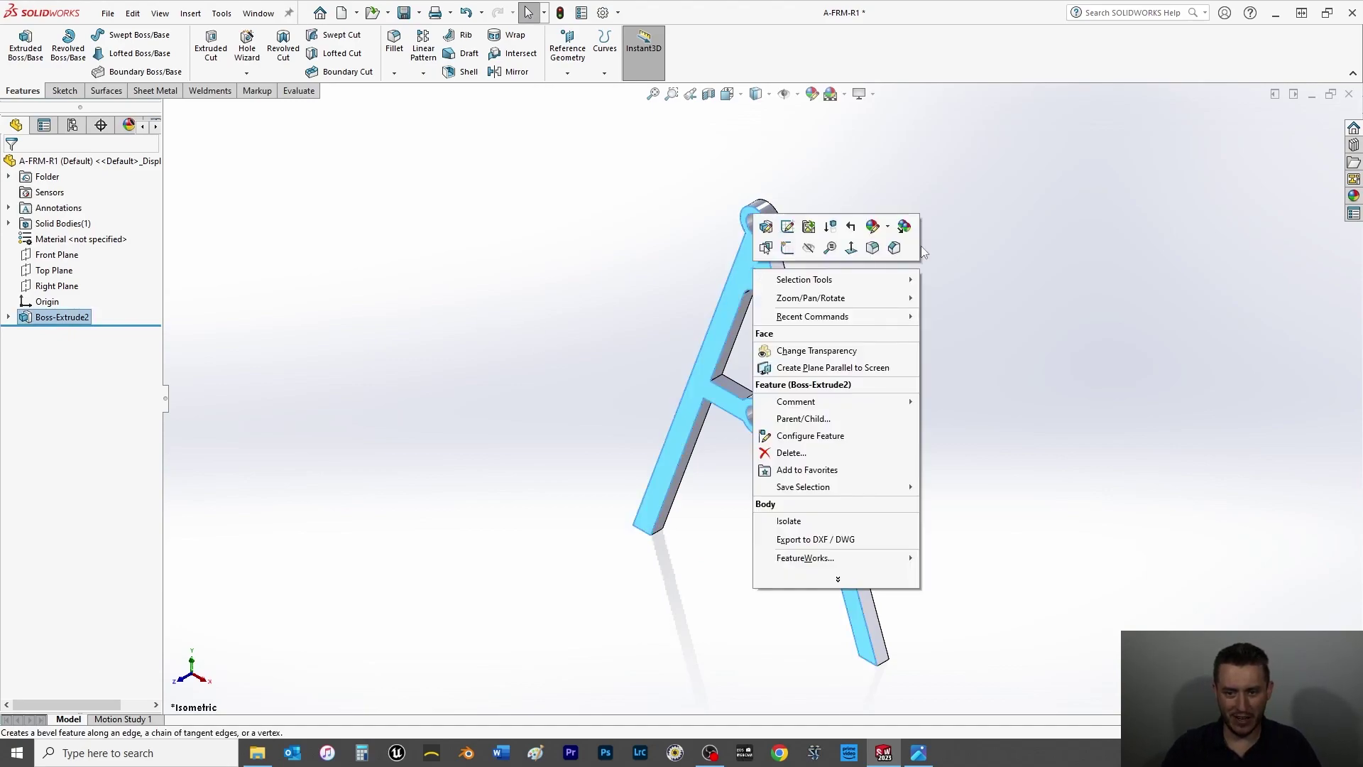
{"action": "left_click", "coordinate": [889, 228]}
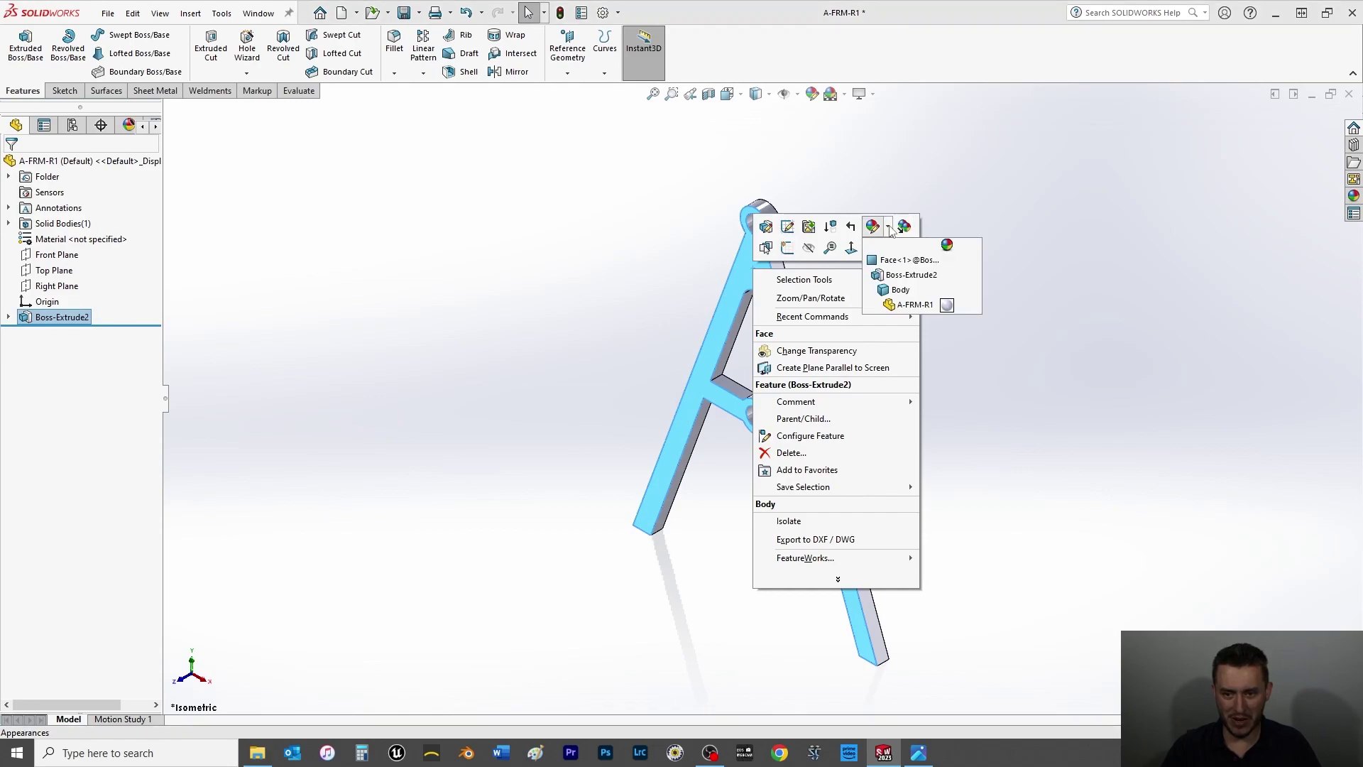
{"action": "left_click", "coordinate": [947, 307]}
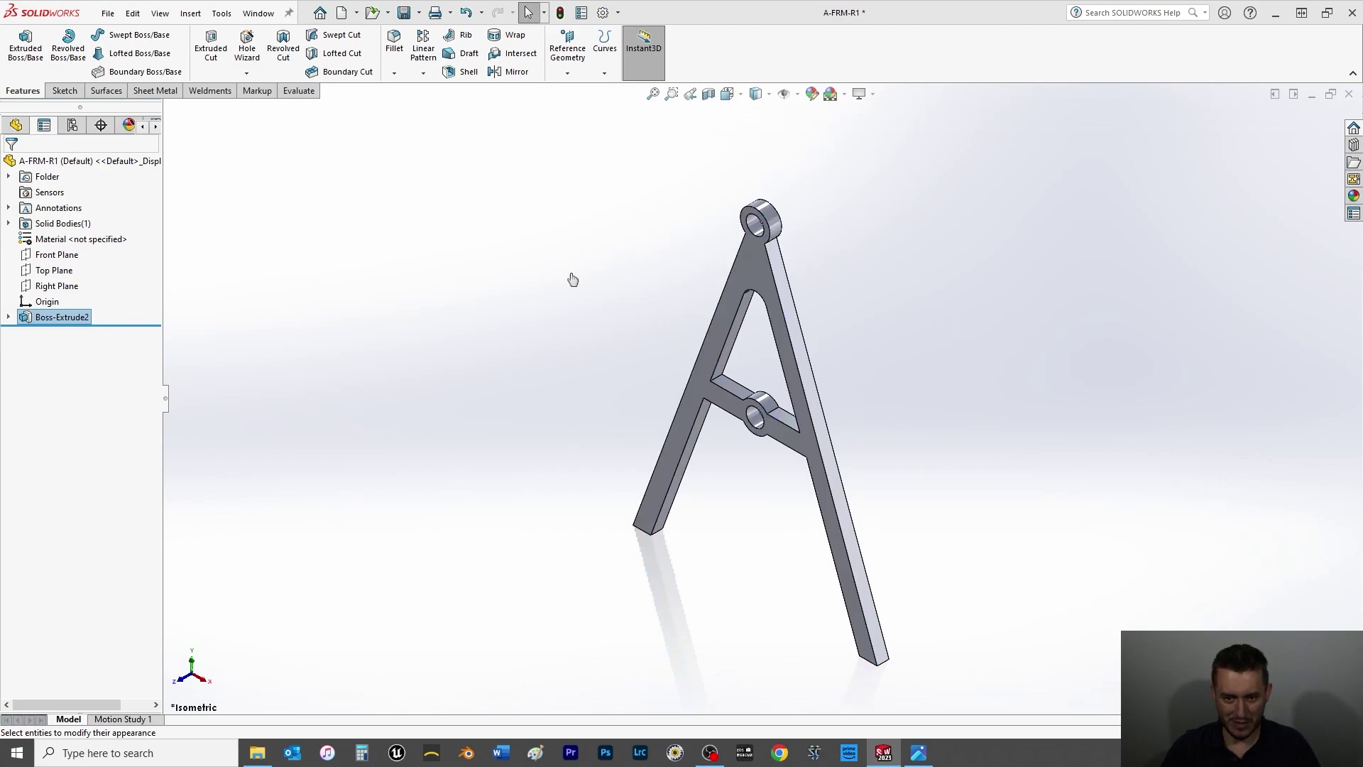
{"action": "left_click", "coordinate": [63, 458]}
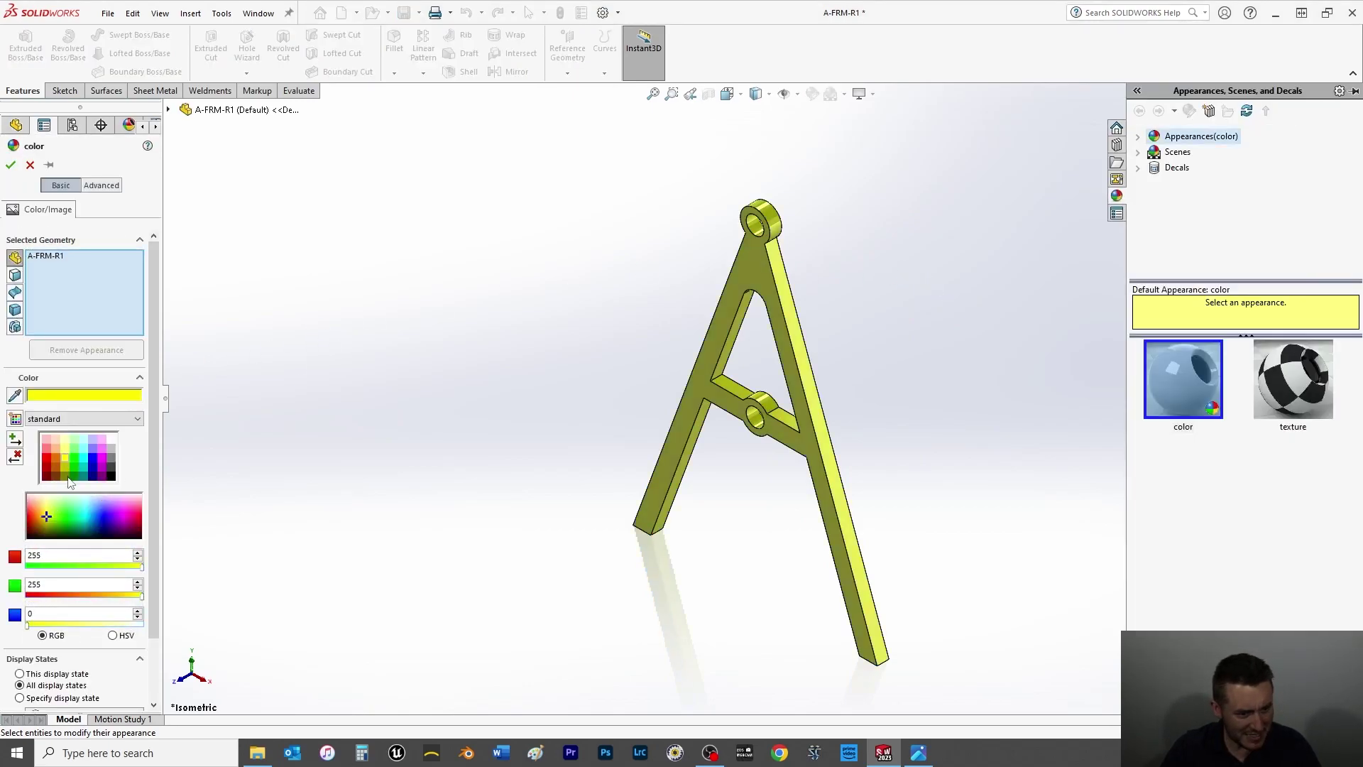
{"action": "left_click", "coordinate": [66, 470]}
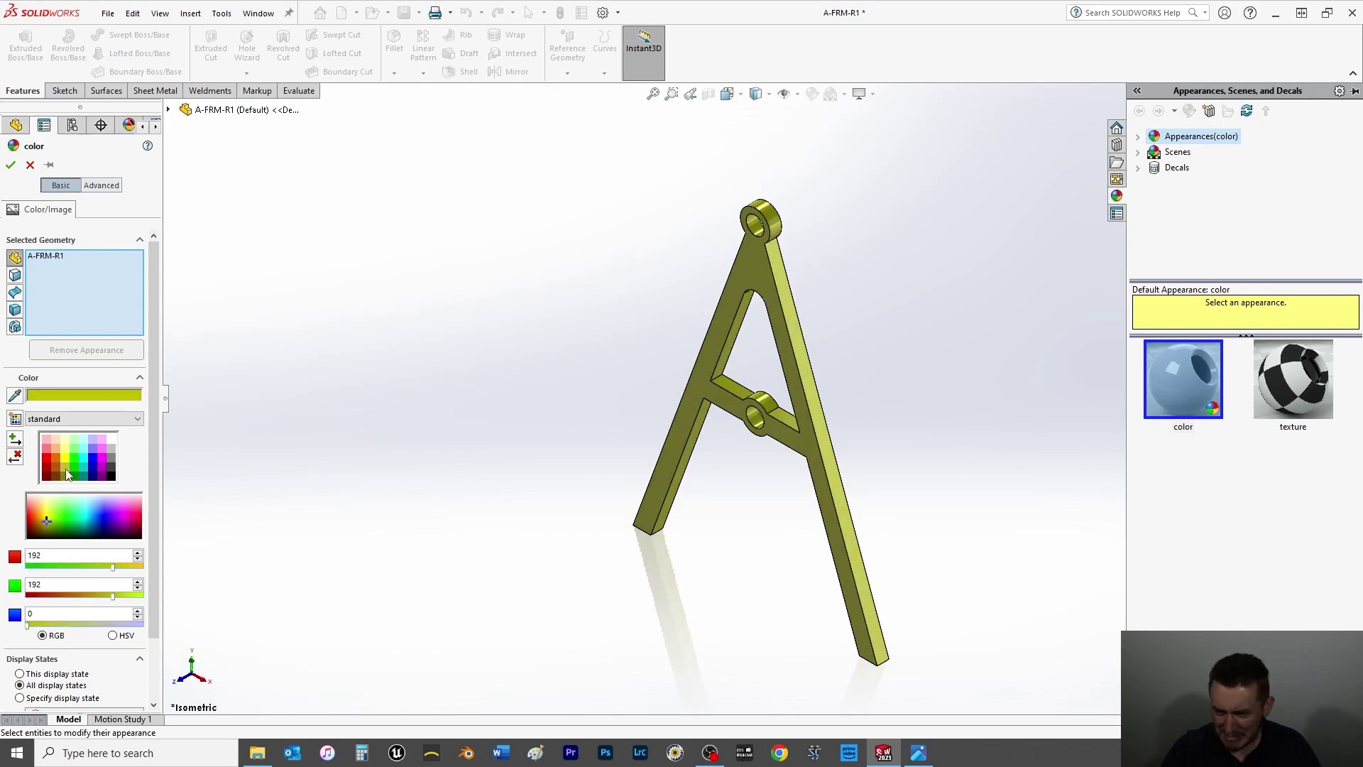
{"action": "left_click", "coordinate": [65, 477]}
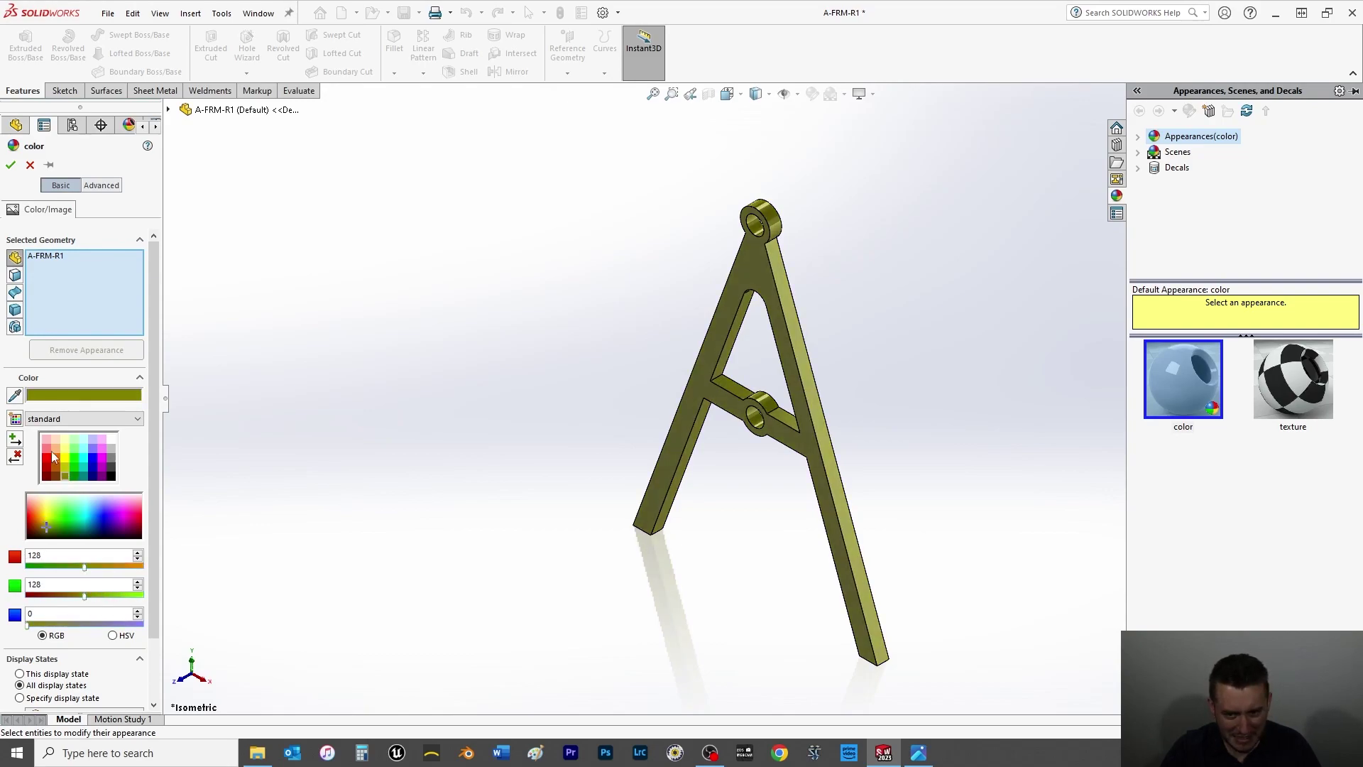
{"action": "left_click", "coordinate": [11, 166]}
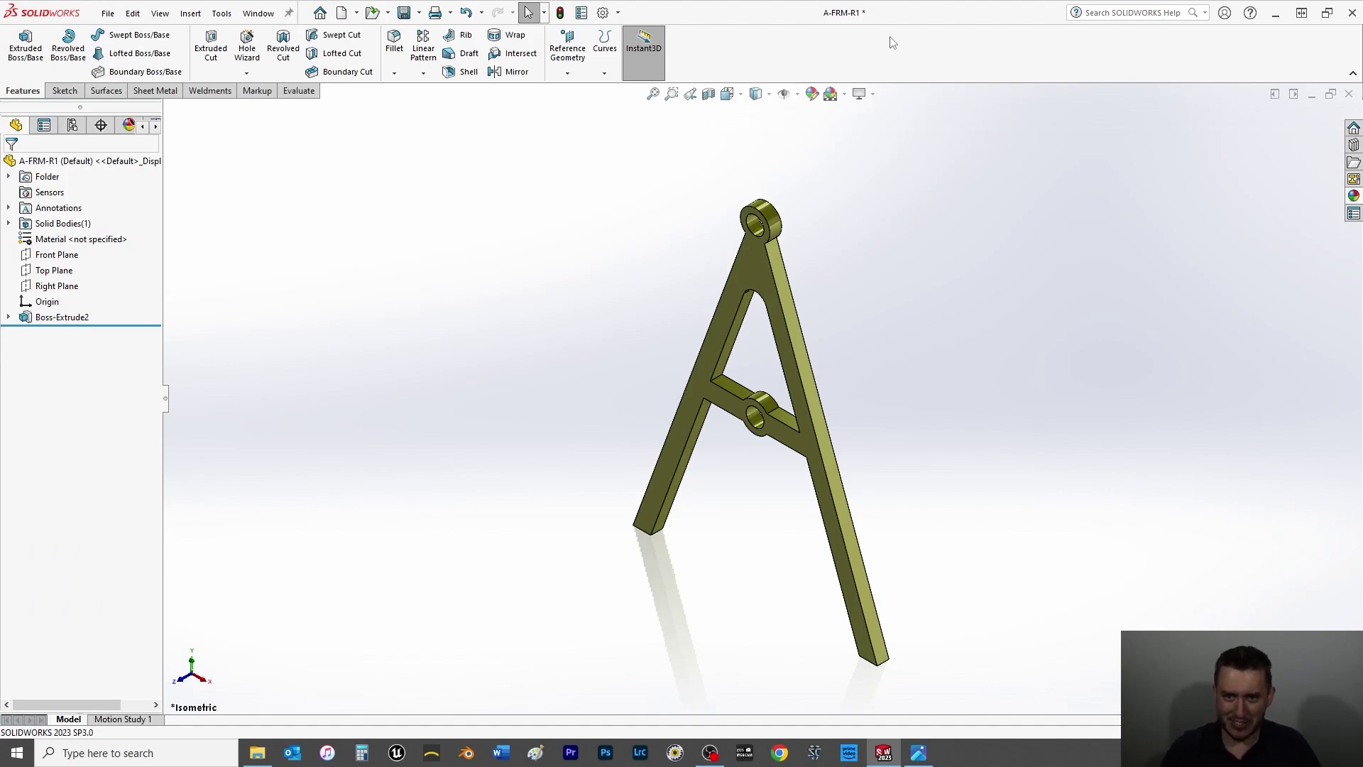
{"action": "left_click", "coordinate": [861, 94]}
{"action": "left_click", "coordinate": [868, 115]}
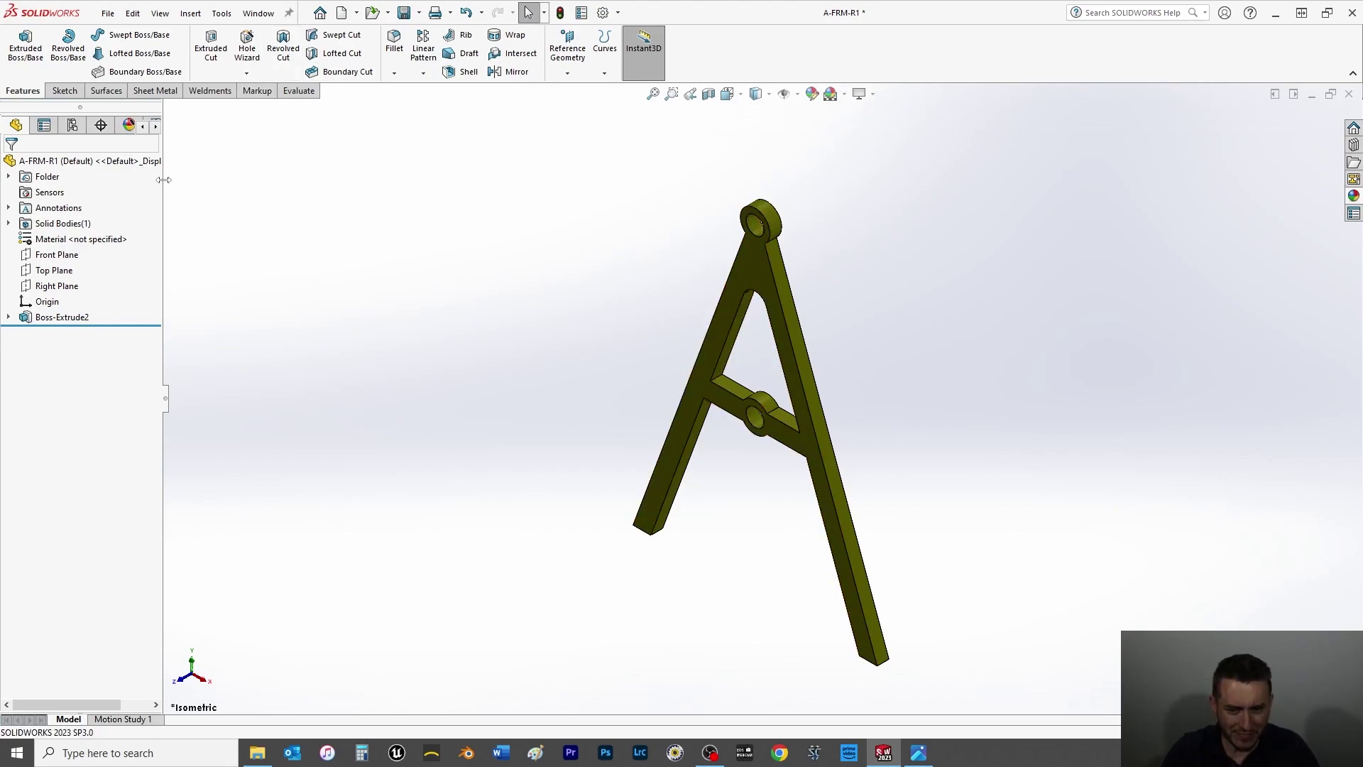
Edit the part's existing colour appearance to RGB 192, 192, 0, save the part, and return to the feature tree.
{"action": "left_click", "coordinate": [128, 125]}
{"action": "left_click", "coordinate": [25, 213]}
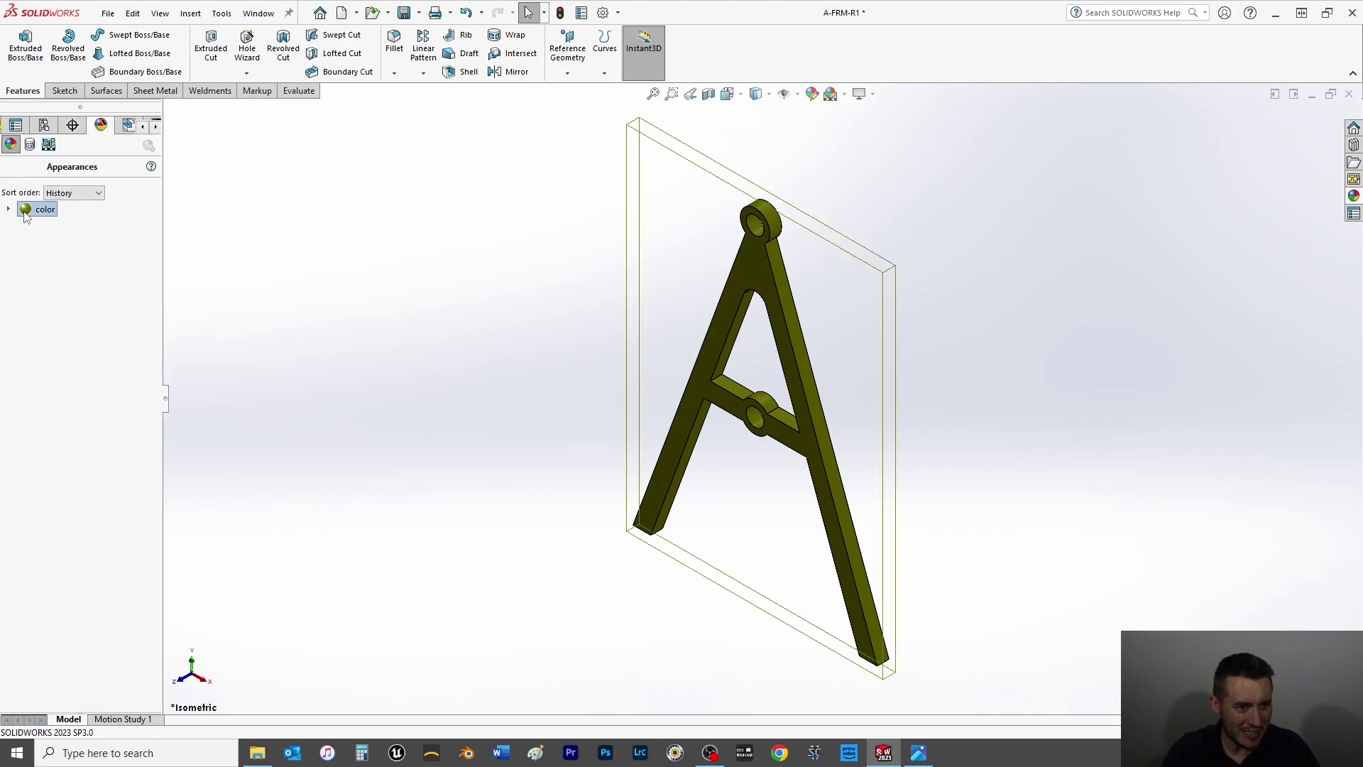
{"action": "left_click", "coordinate": [8, 209]}
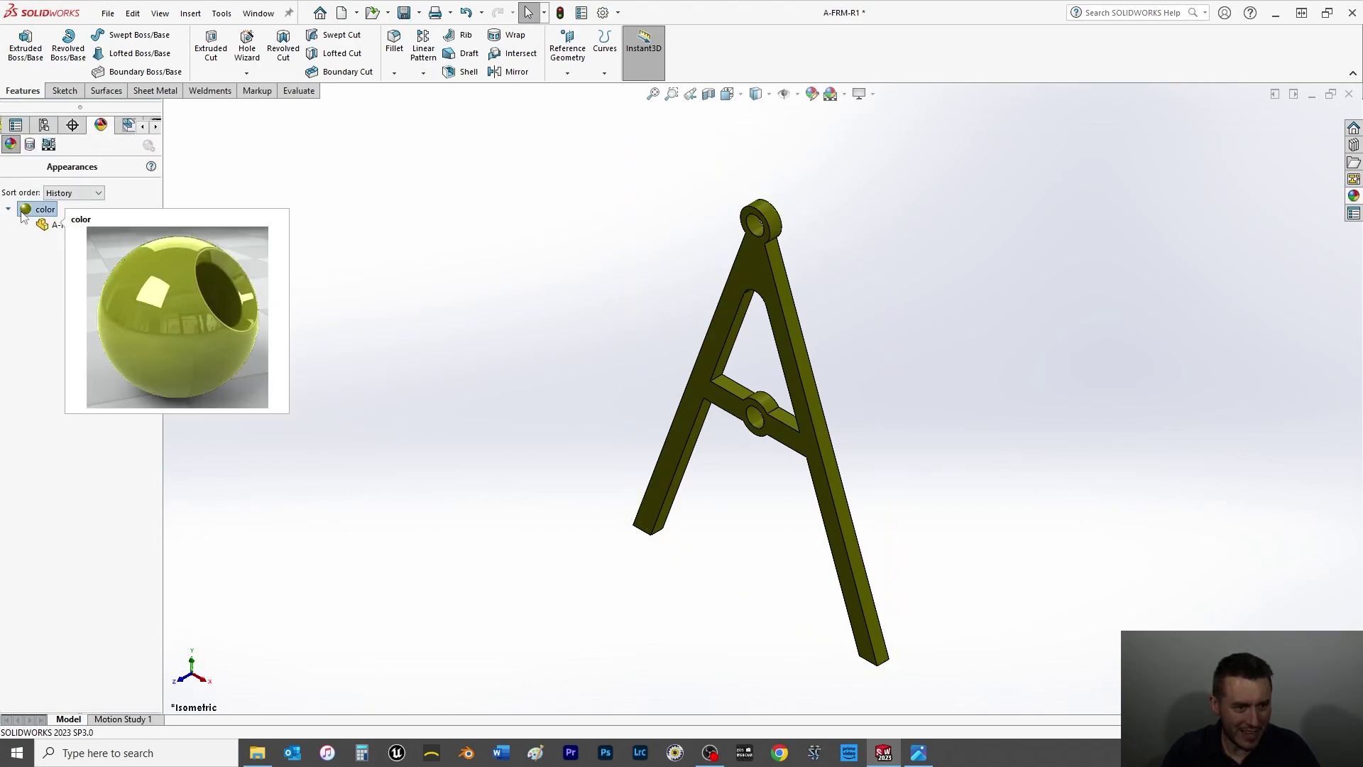
{"action": "double_click", "coordinate": [26, 210]}
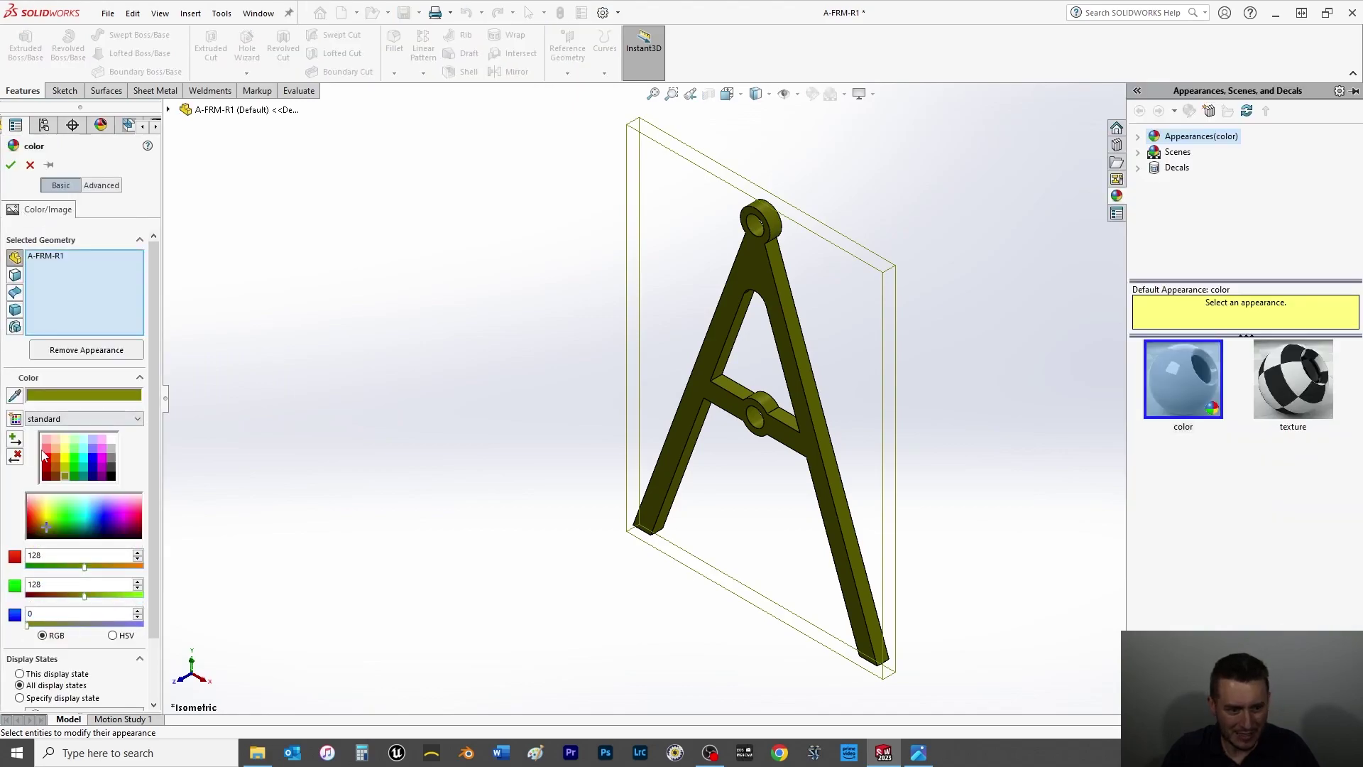
{"action": "left_click", "coordinate": [63, 470]}
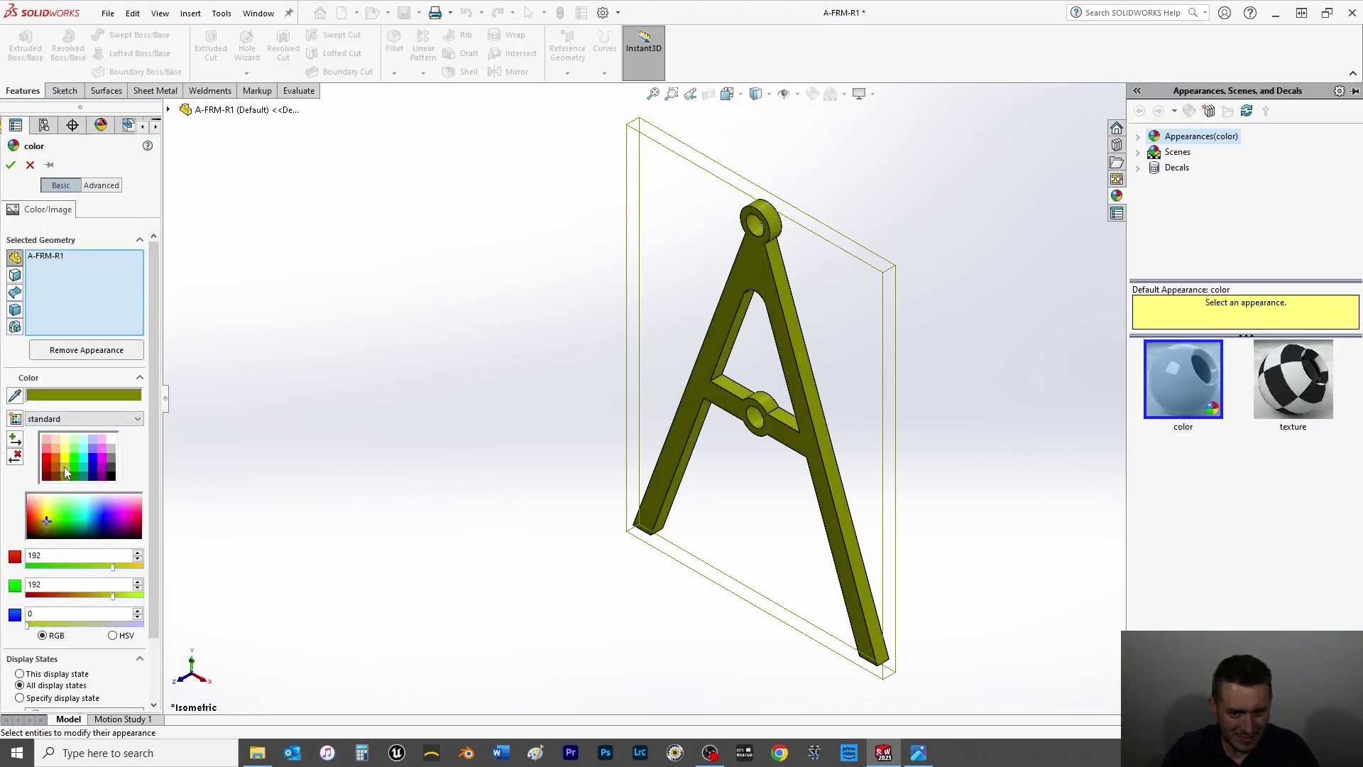
{"action": "left_click", "coordinate": [11, 165]}
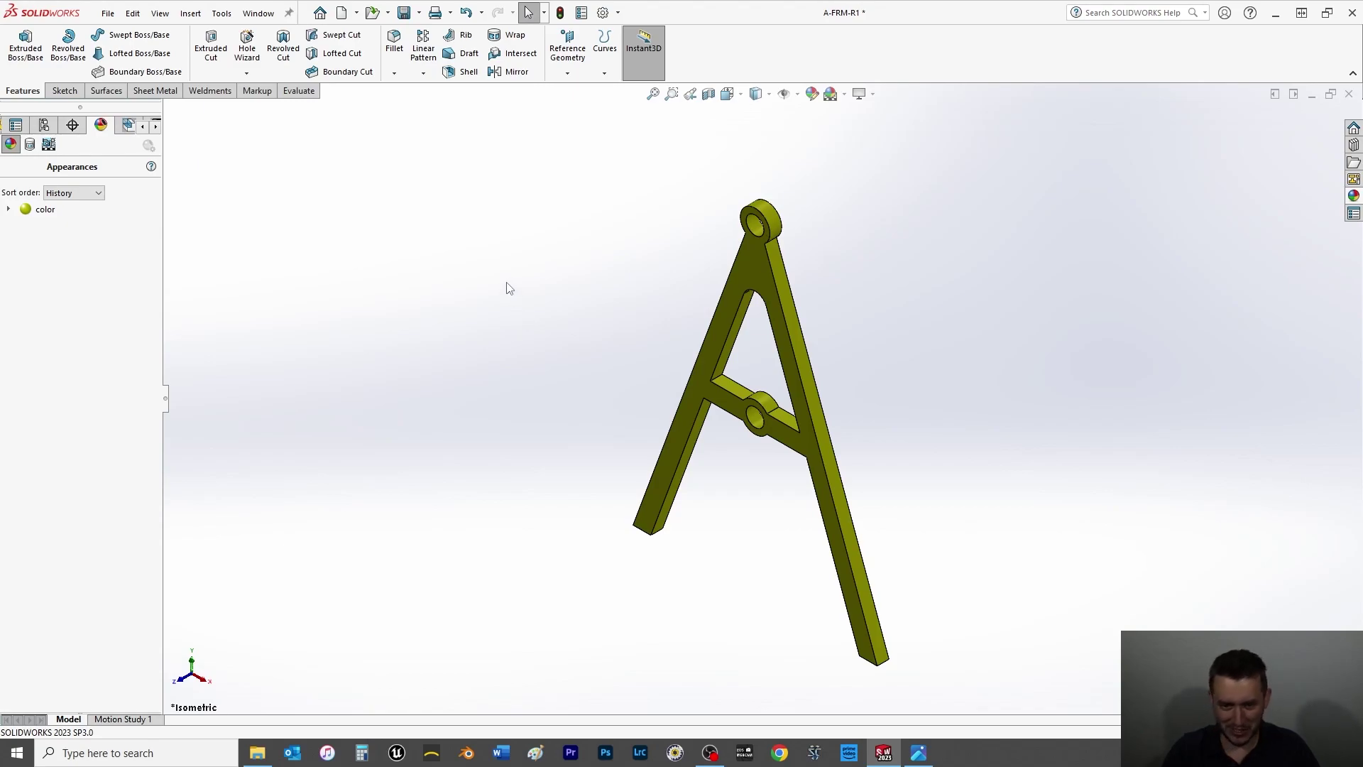
{"action": "key", "text": "ctrl+s"}
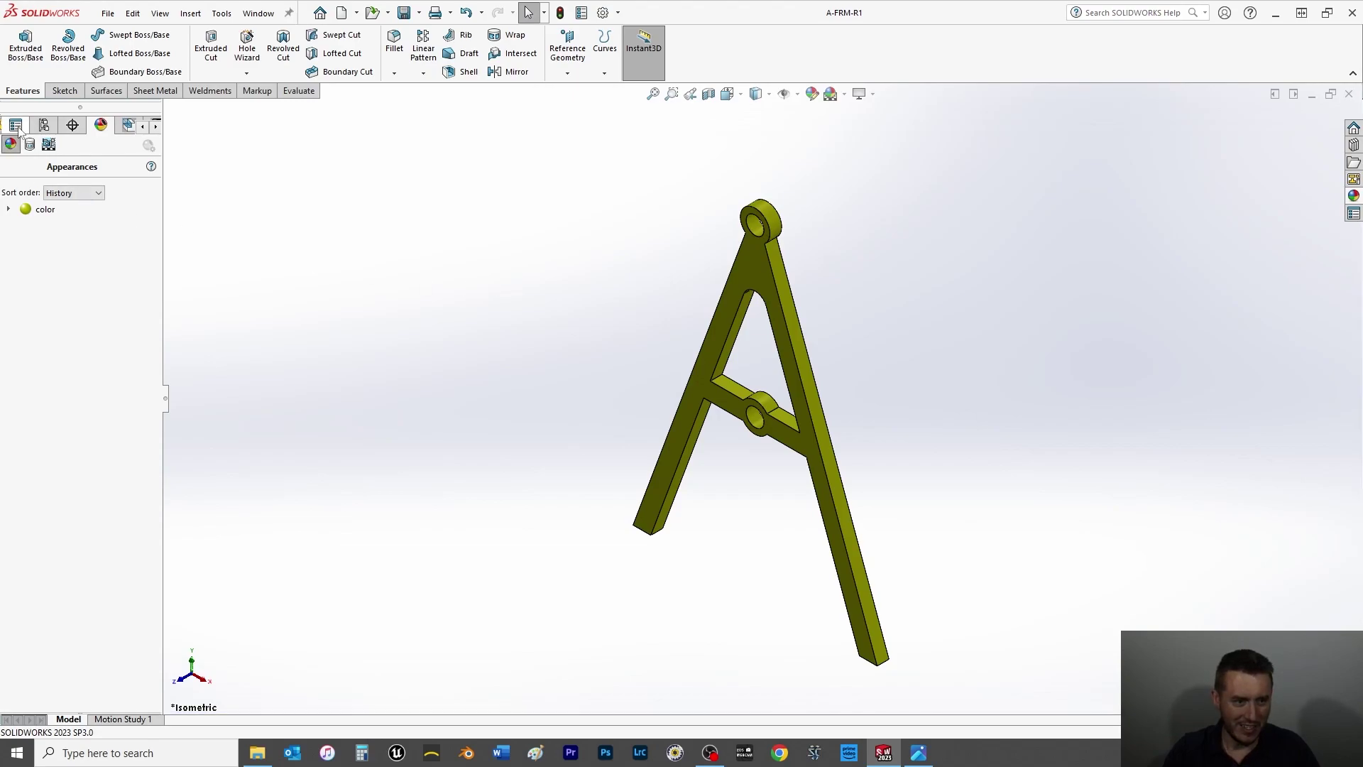
{"action": "left_click", "coordinate": [15, 126]}
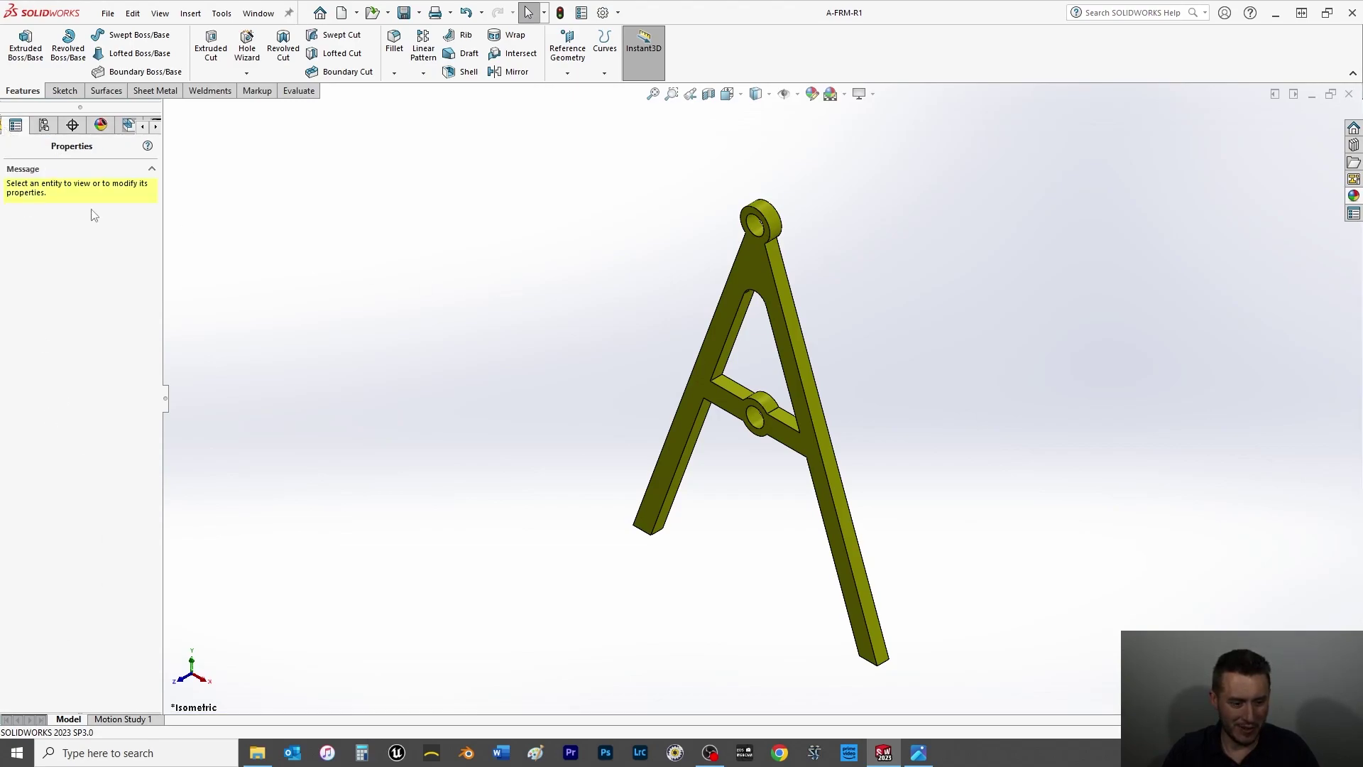
{"action": "left_click", "coordinate": [143, 127]}
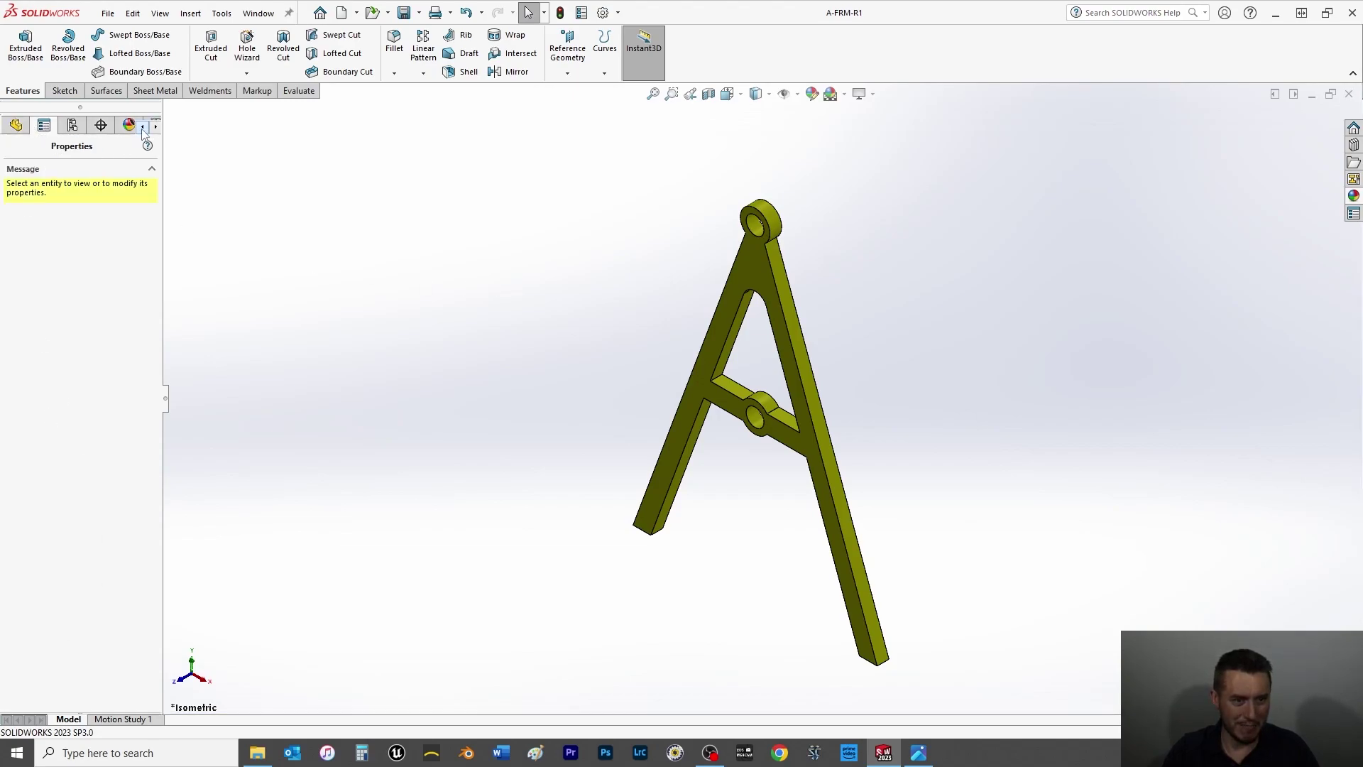
{"action": "left_click", "coordinate": [15, 126]}
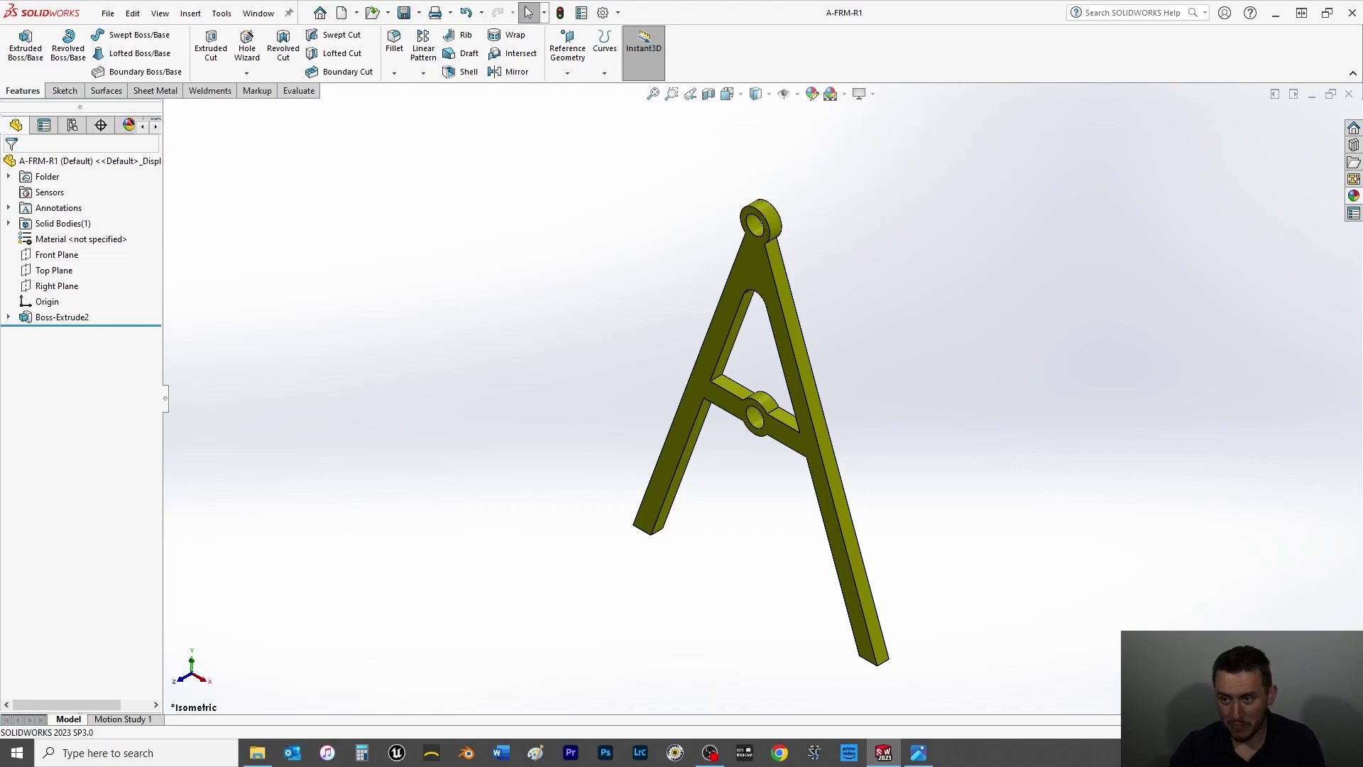
Apply a red plastic appearance from the appearance library to the whole part A-FRM-R1.
{"action": "left_click", "coordinate": [1353, 197]}
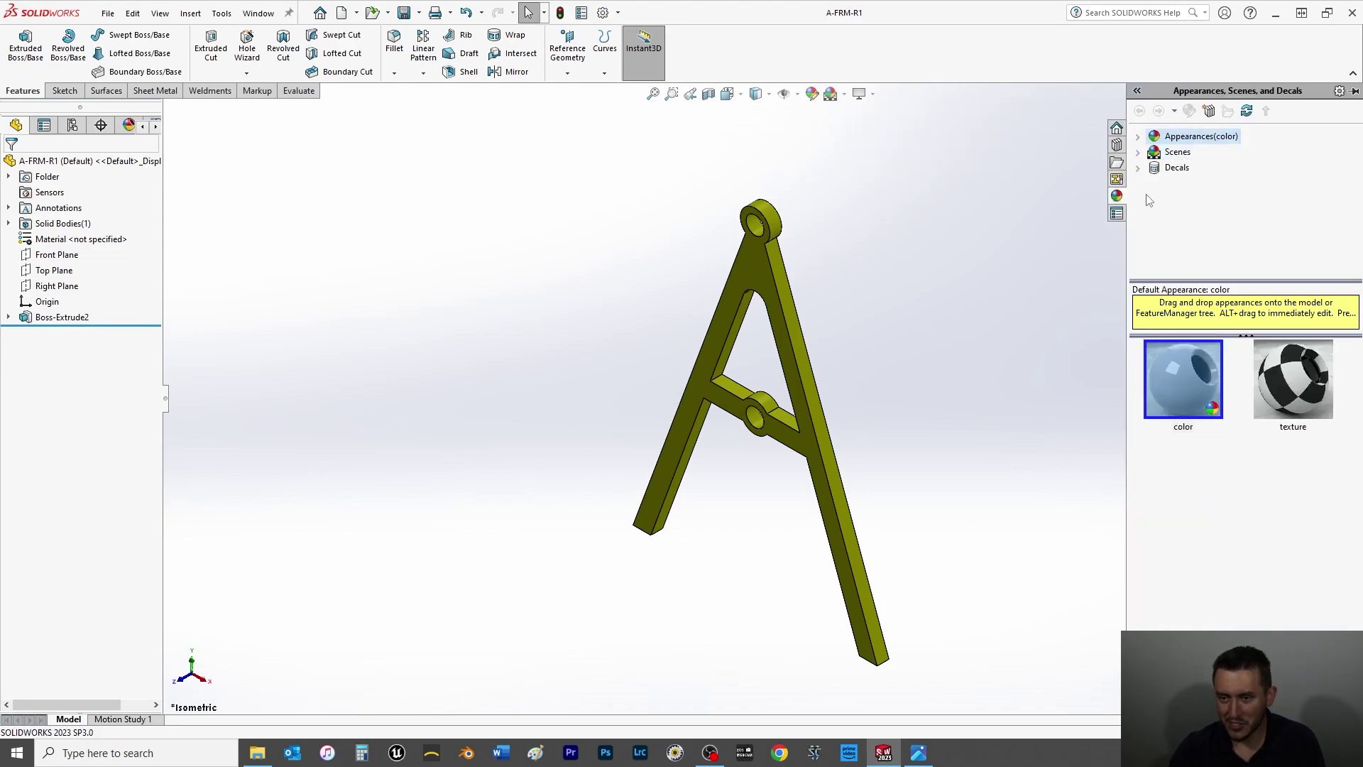
{"action": "left_click", "coordinate": [1139, 137]}
{"action": "left_click", "coordinate": [1154, 152]}
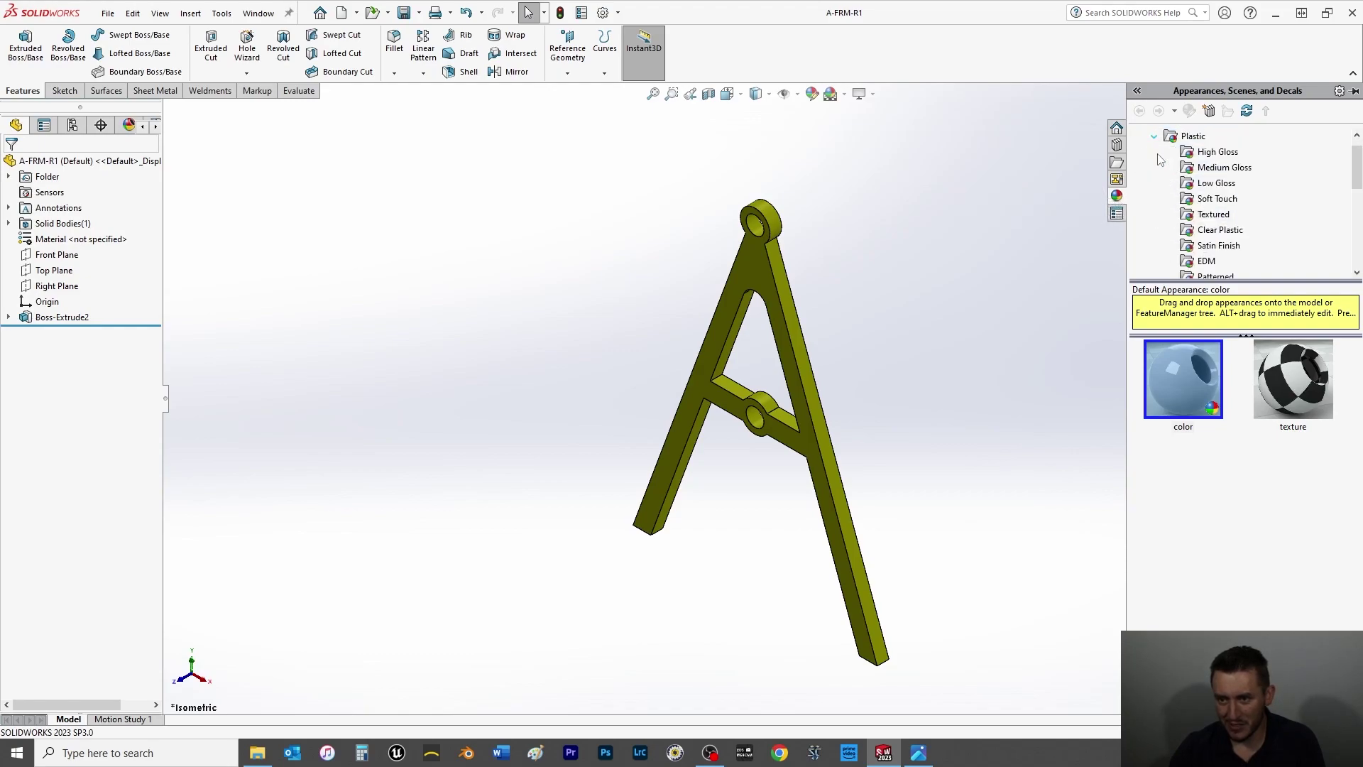
{"action": "left_click", "coordinate": [1197, 173]}
{"action": "left_click_drag", "start_coordinate": [1183, 595], "coordinate": [808, 437]}
{"action": "left_click", "coordinate": [808, 436]}
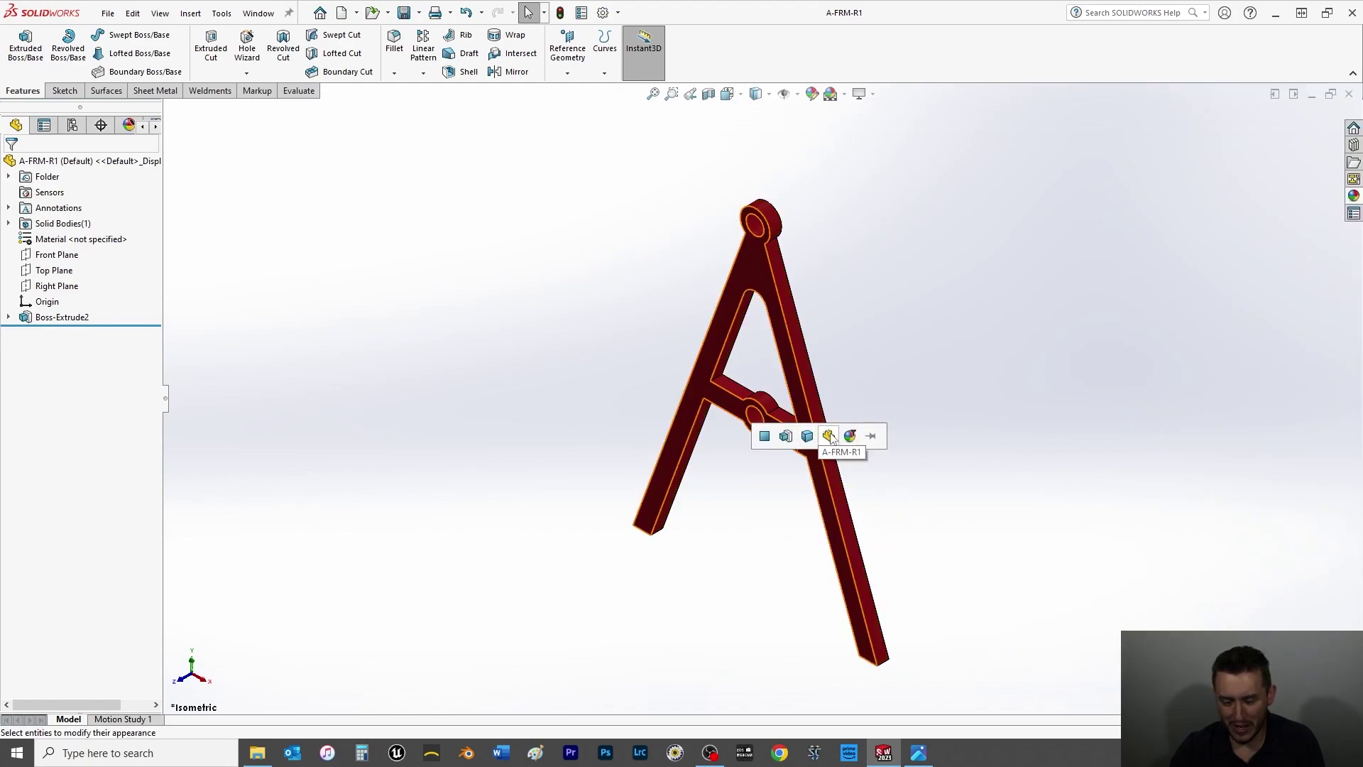
{"action": "left_click", "coordinate": [830, 436]}
Turn RealView Graphics back on for the model display.
{"action": "scroll", "coordinate": [817, 343], "scroll_direction": "down", "scroll_amount": 5}
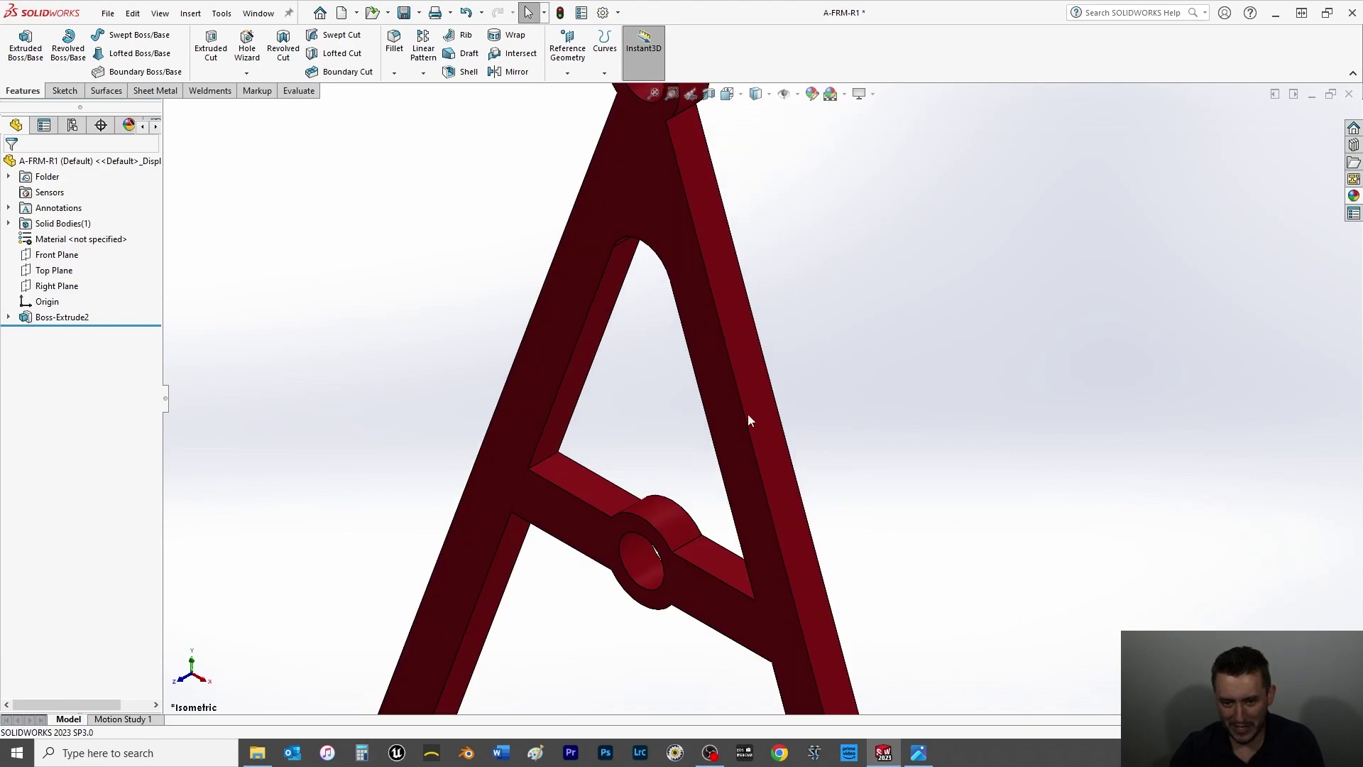
{"action": "left_click", "coordinate": [872, 94]}
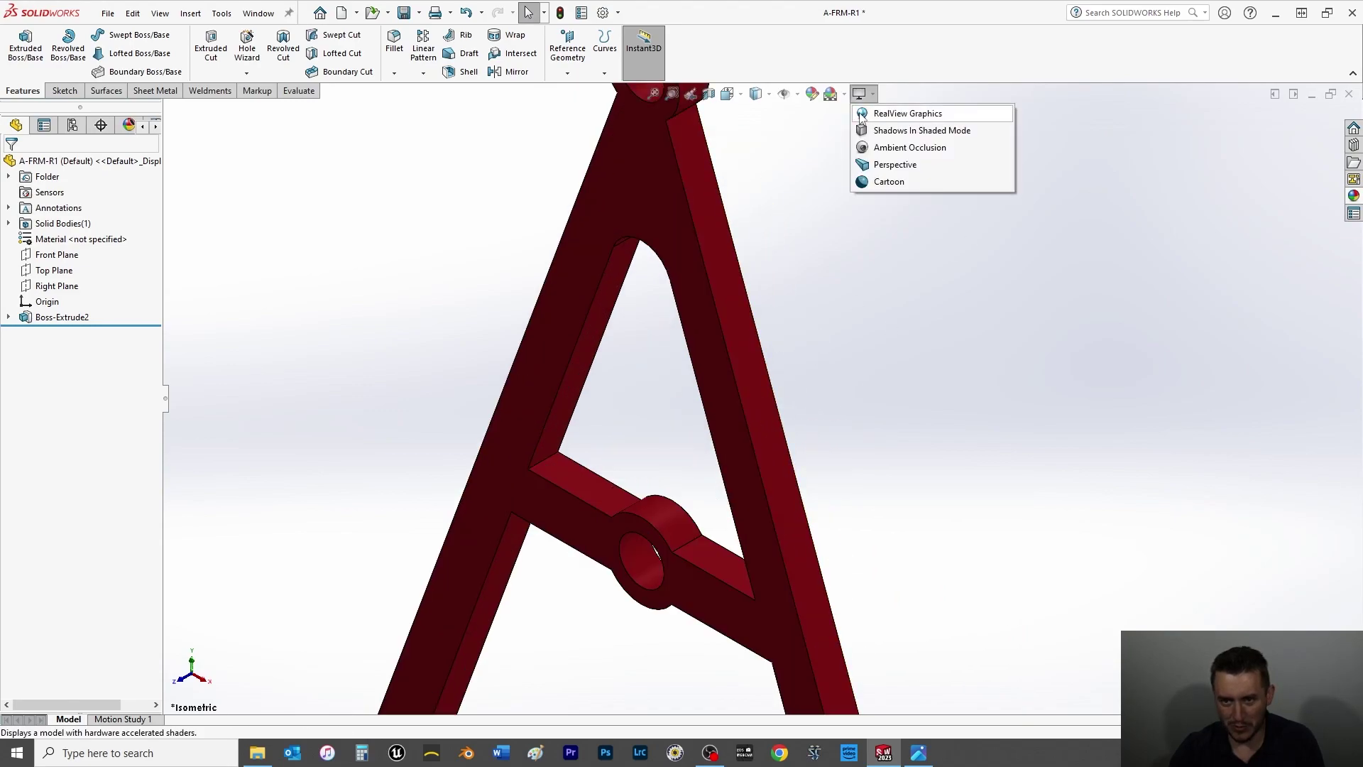
{"action": "left_click", "coordinate": [862, 115]}
{"action": "scroll", "coordinate": [924, 339], "scroll_direction": "up", "scroll_amount": 5}
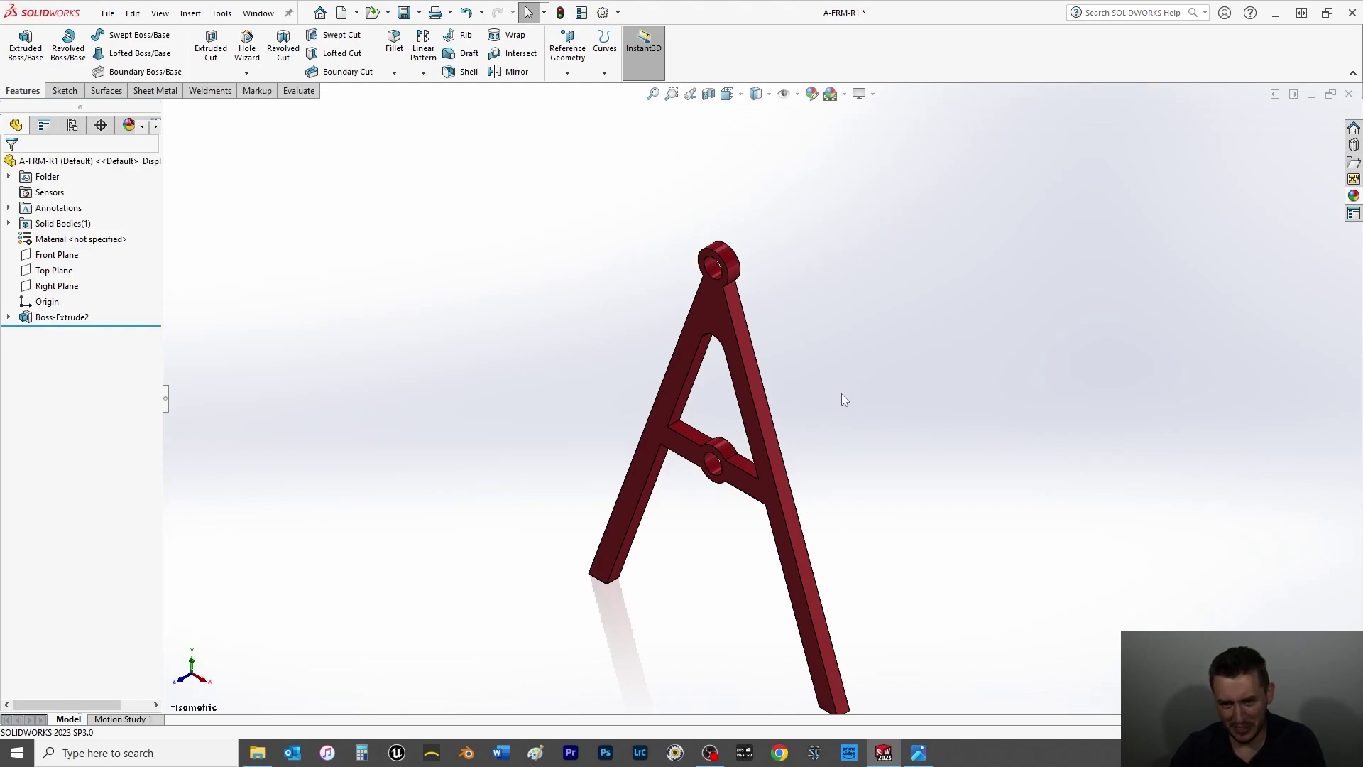
{"action": "scroll", "coordinate": [835, 395], "scroll_direction": "up", "scroll_amount": 2}
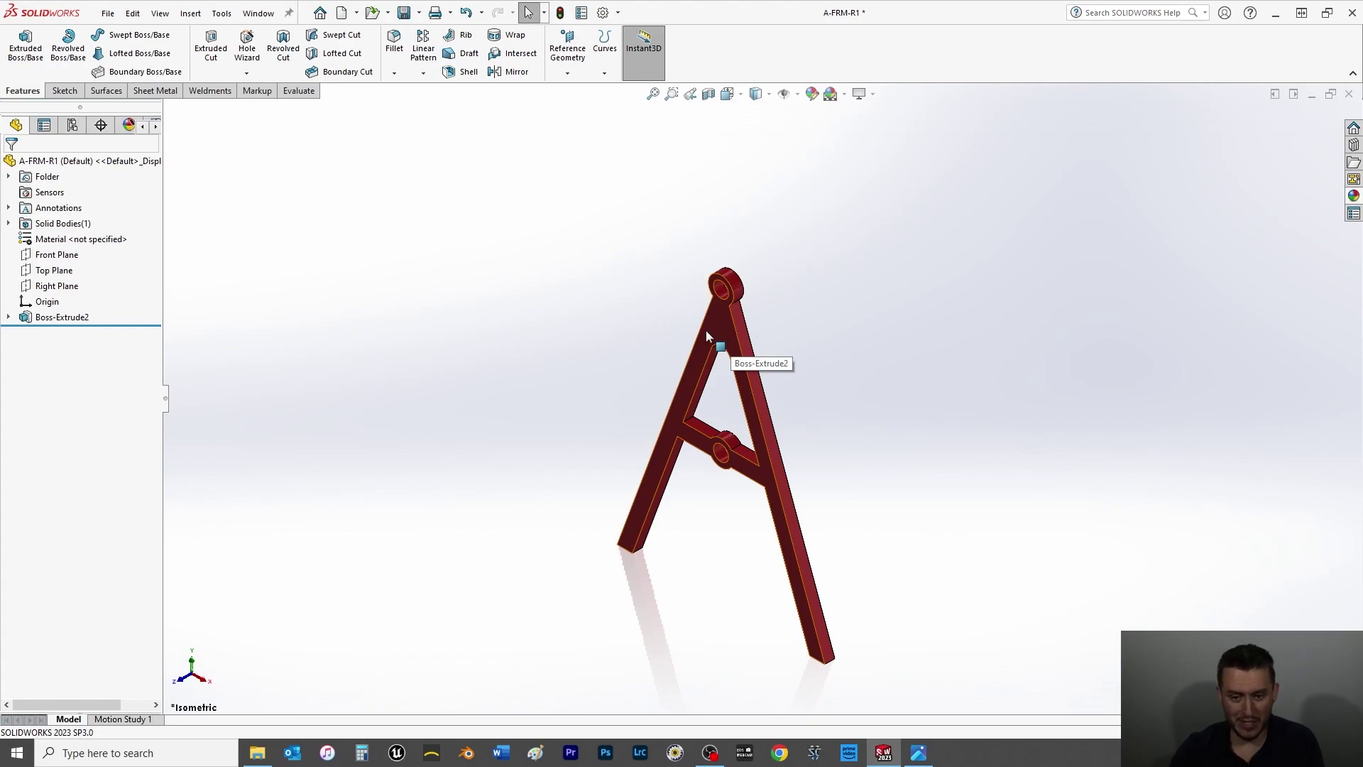
Remove all appearances from the part A-FRM-R1.
{"action": "right_click", "coordinate": [724, 324]}
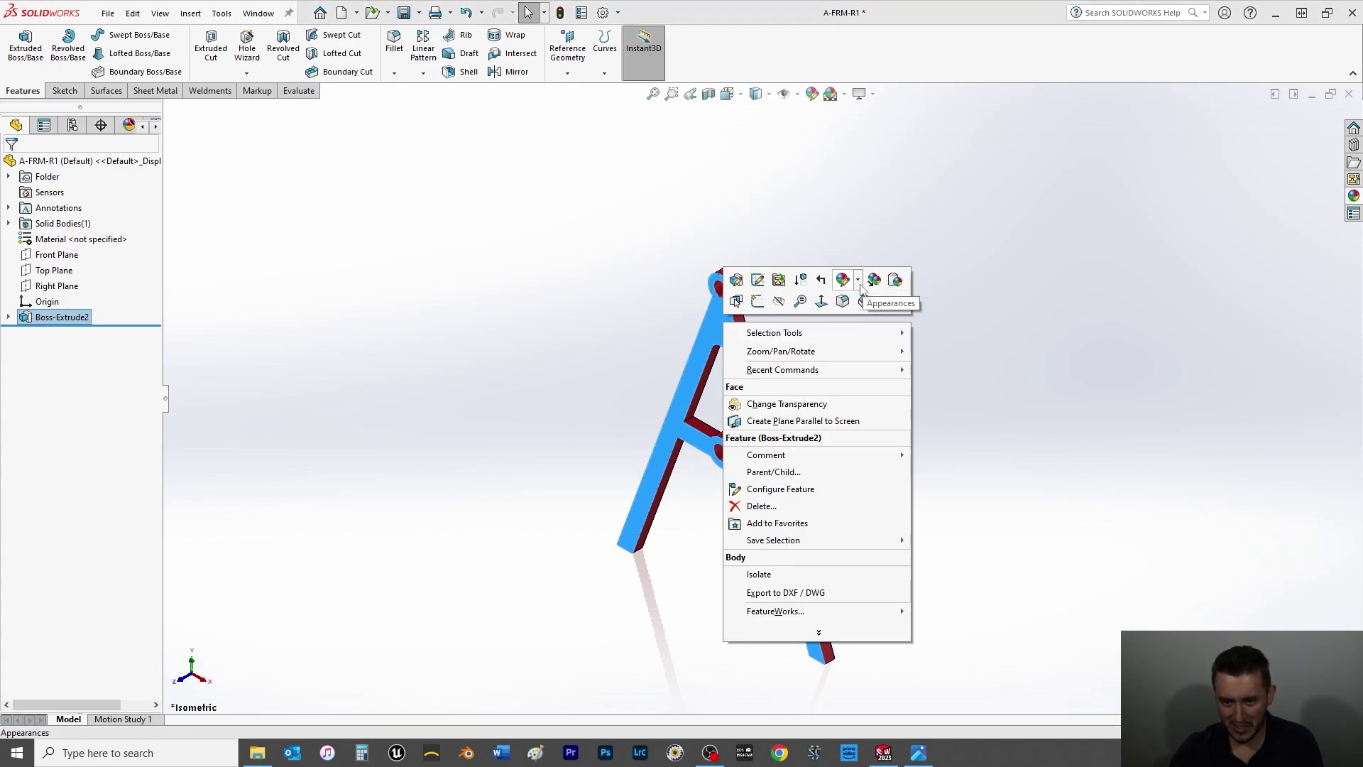
{"action": "left_click", "coordinate": [845, 280]}
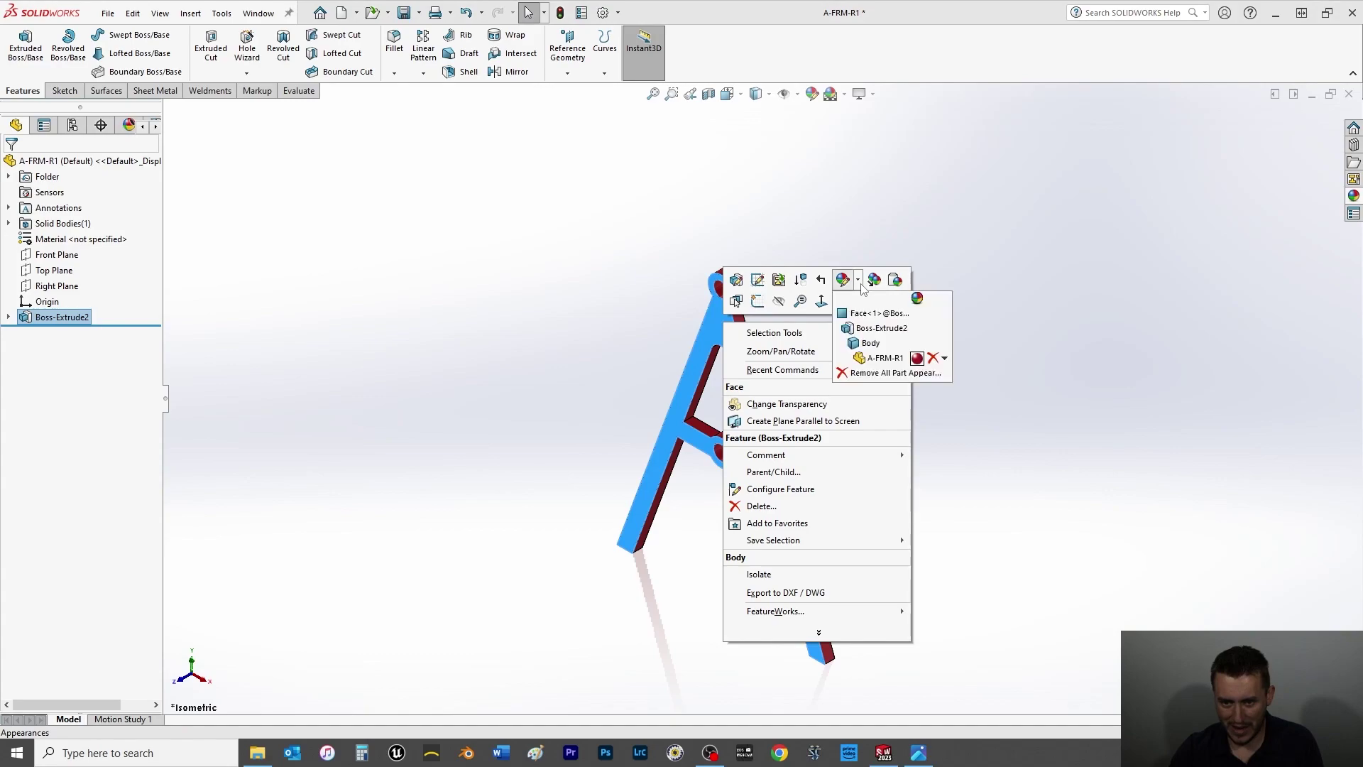
{"action": "left_click", "coordinate": [922, 374]}
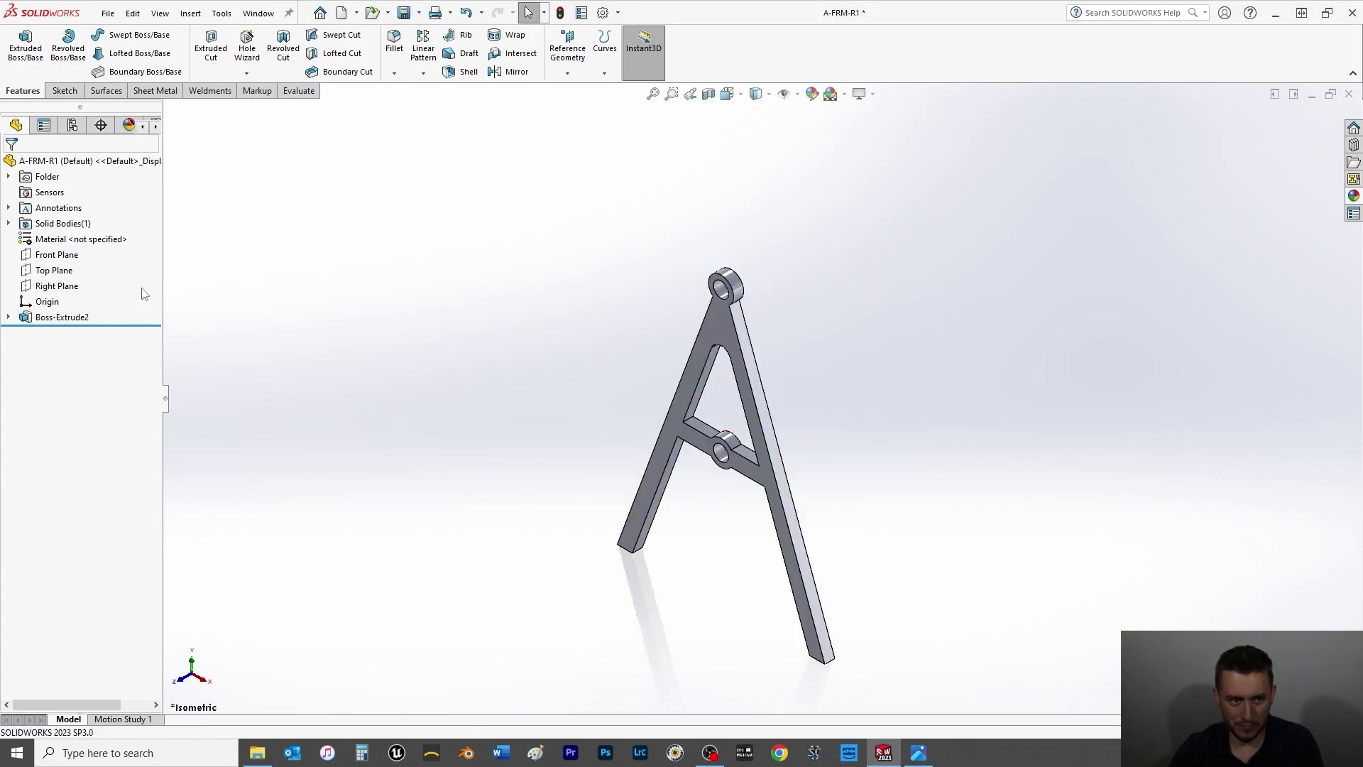
Colour the whole part A-FRM-R1 dark yellow (RGB 192, 192, 0) in all display states and save the part.
{"action": "right_click", "coordinate": [69, 320]}
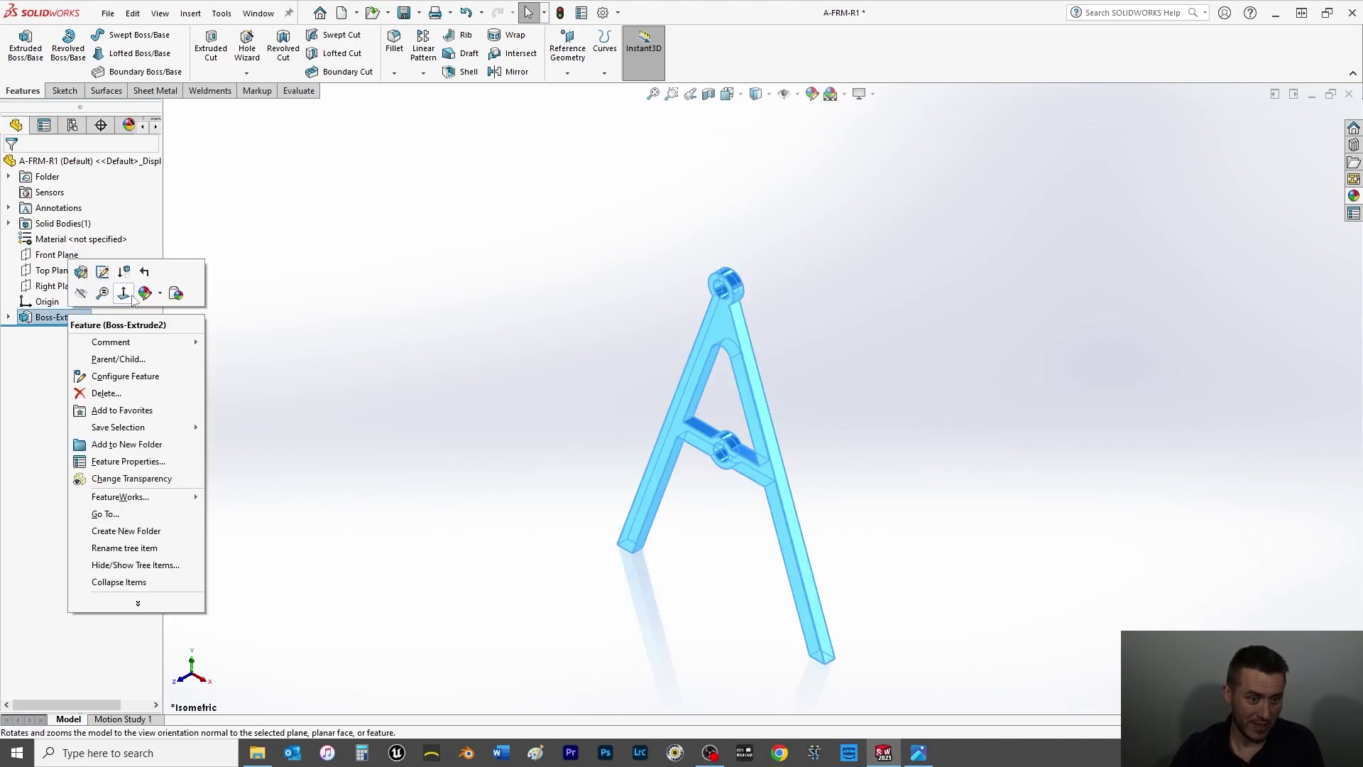
{"action": "left_click", "coordinate": [161, 295]}
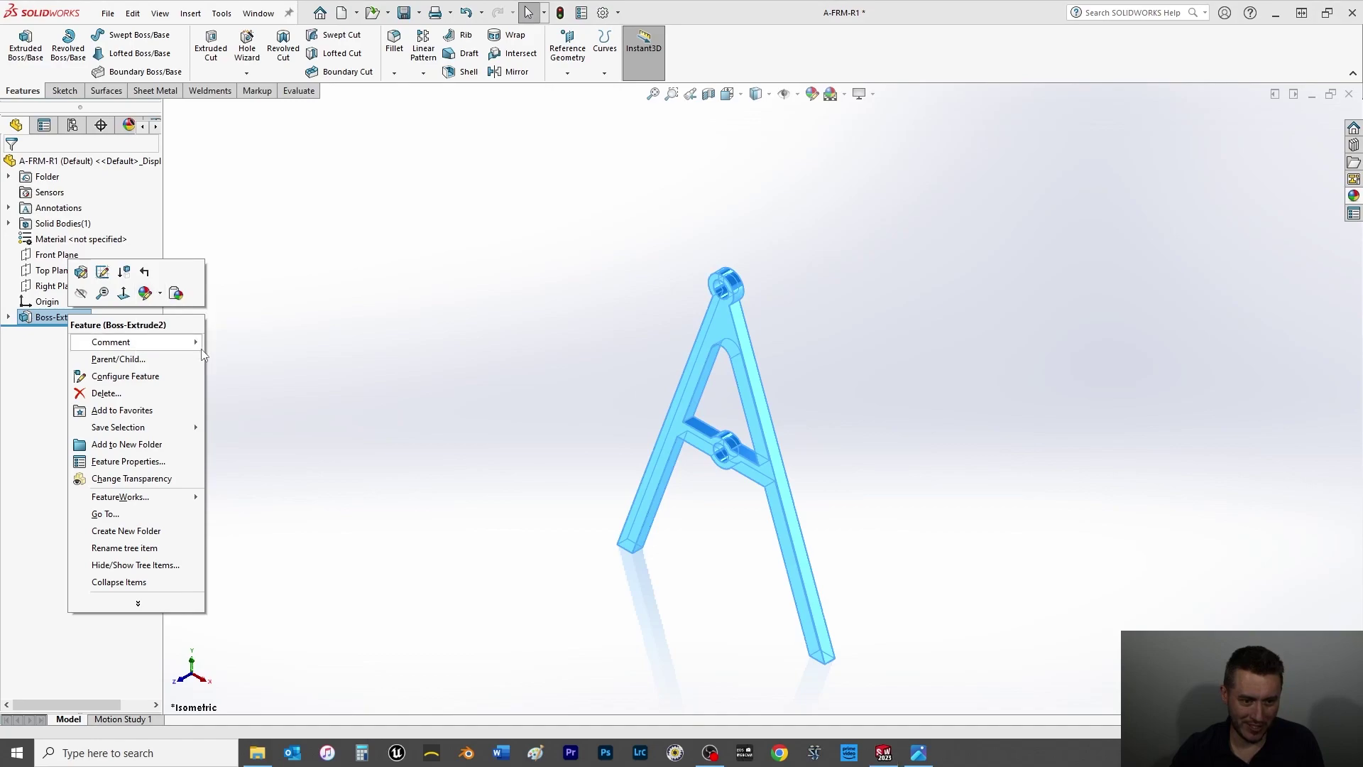
{"action": "left_click", "coordinate": [162, 298]}
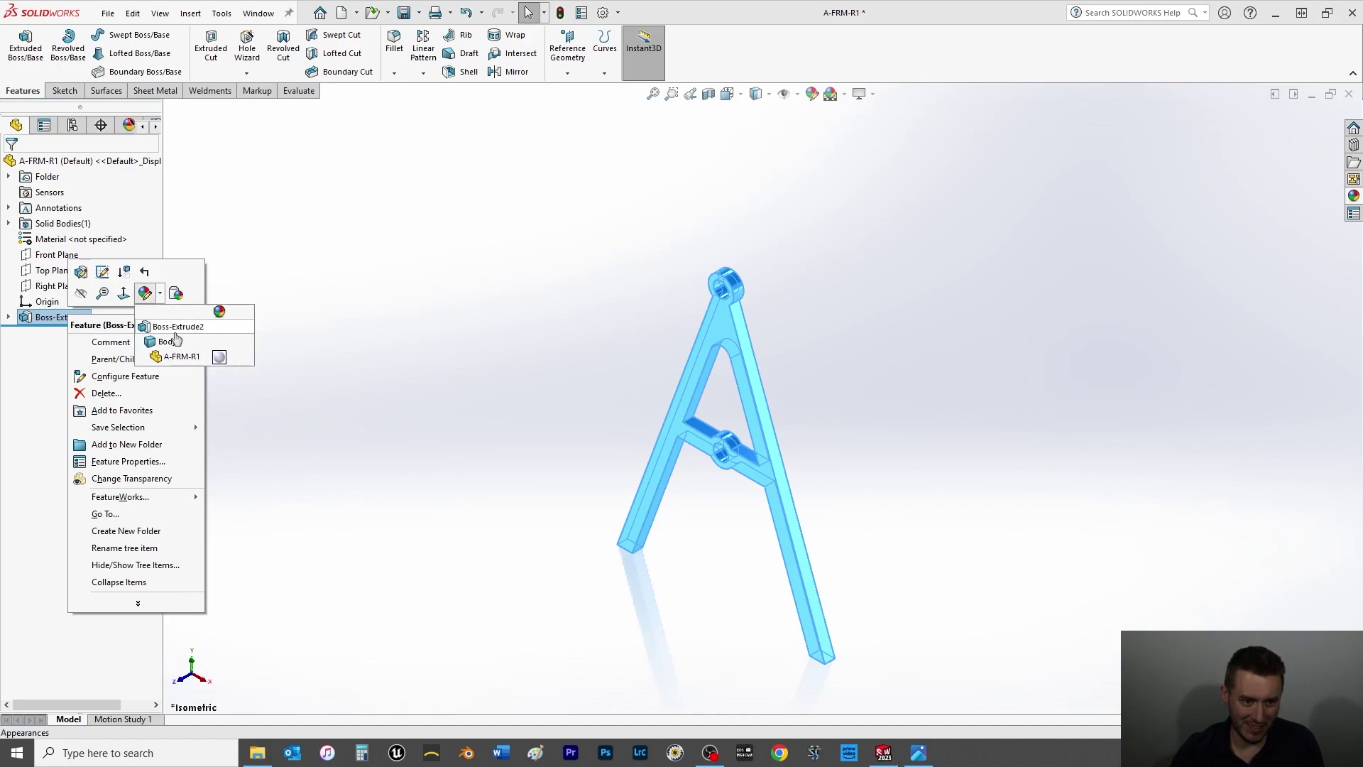
{"action": "left_click", "coordinate": [220, 365]}
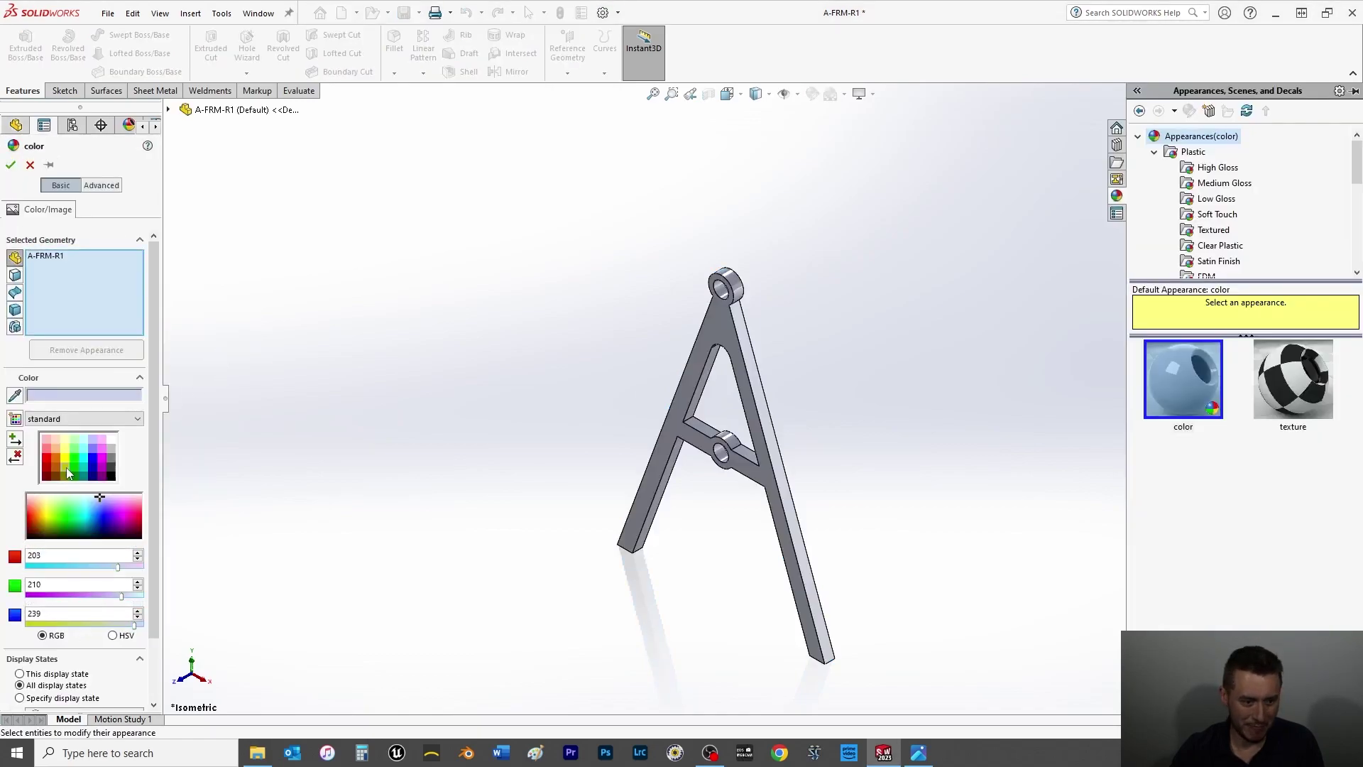
{"action": "left_click", "coordinate": [65, 466]}
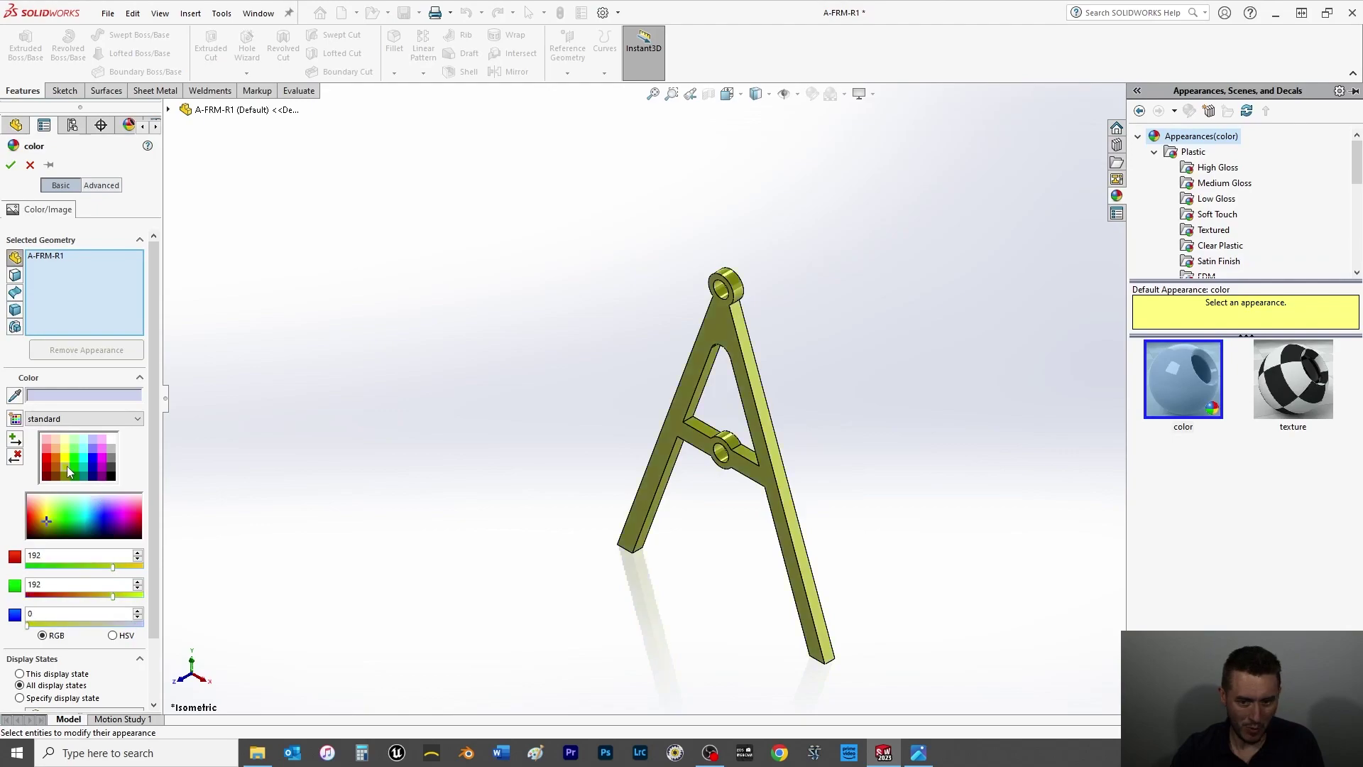
{"action": "left_click", "coordinate": [11, 166]}
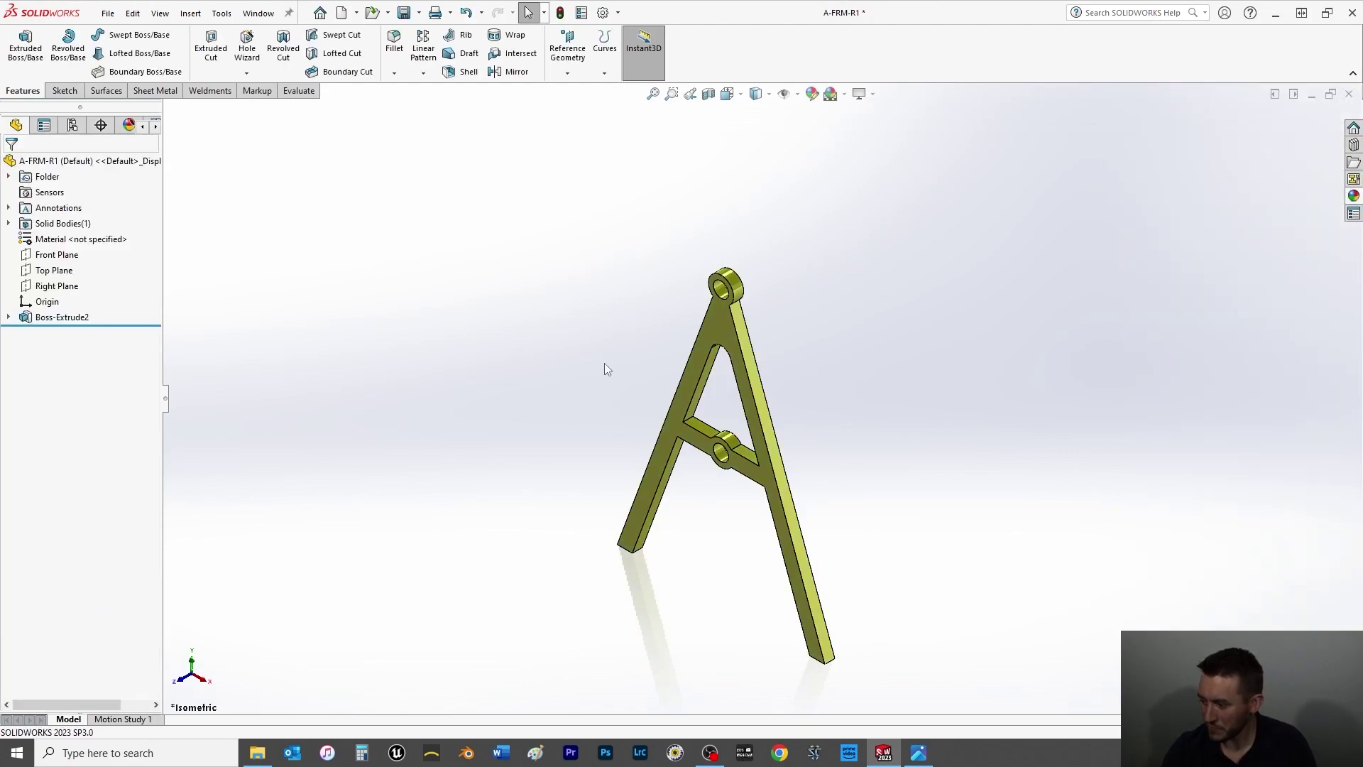
{"action": "key", "text": "ctrl+s"}
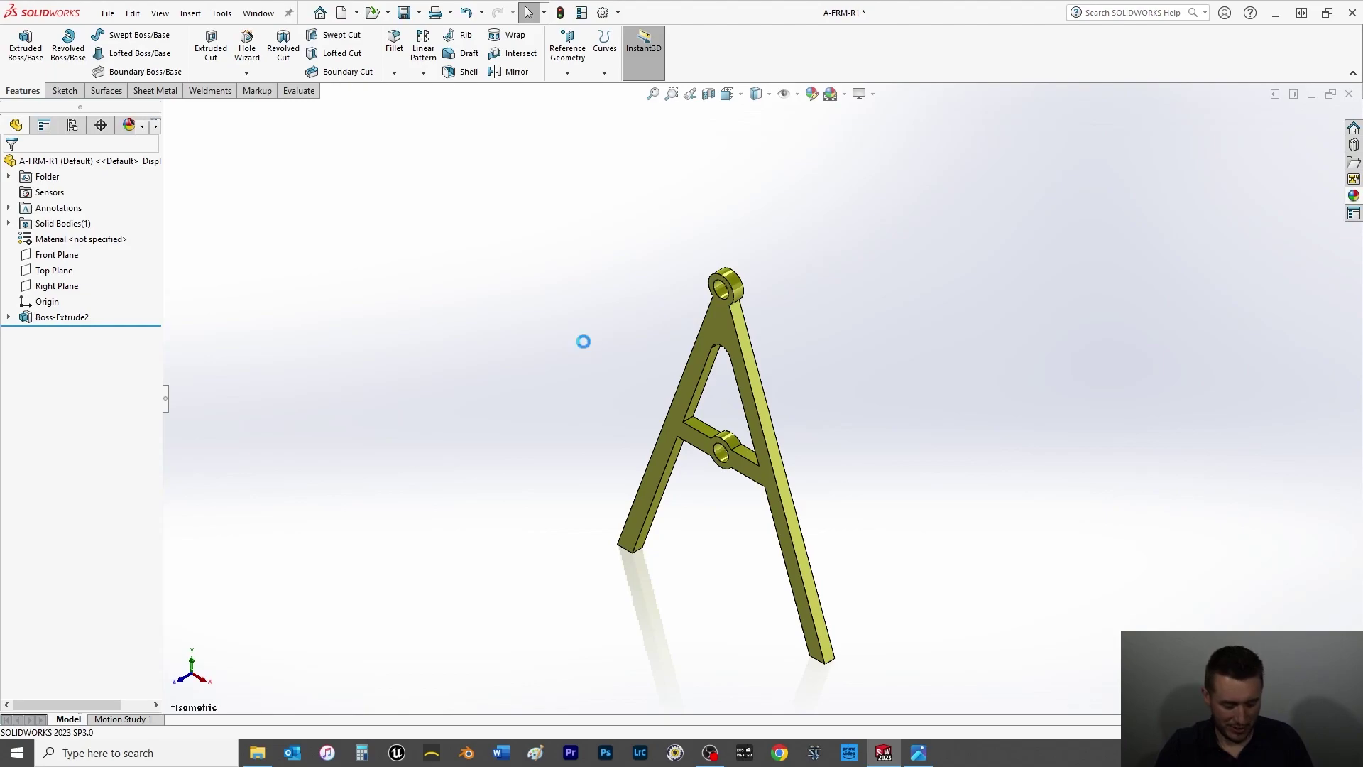